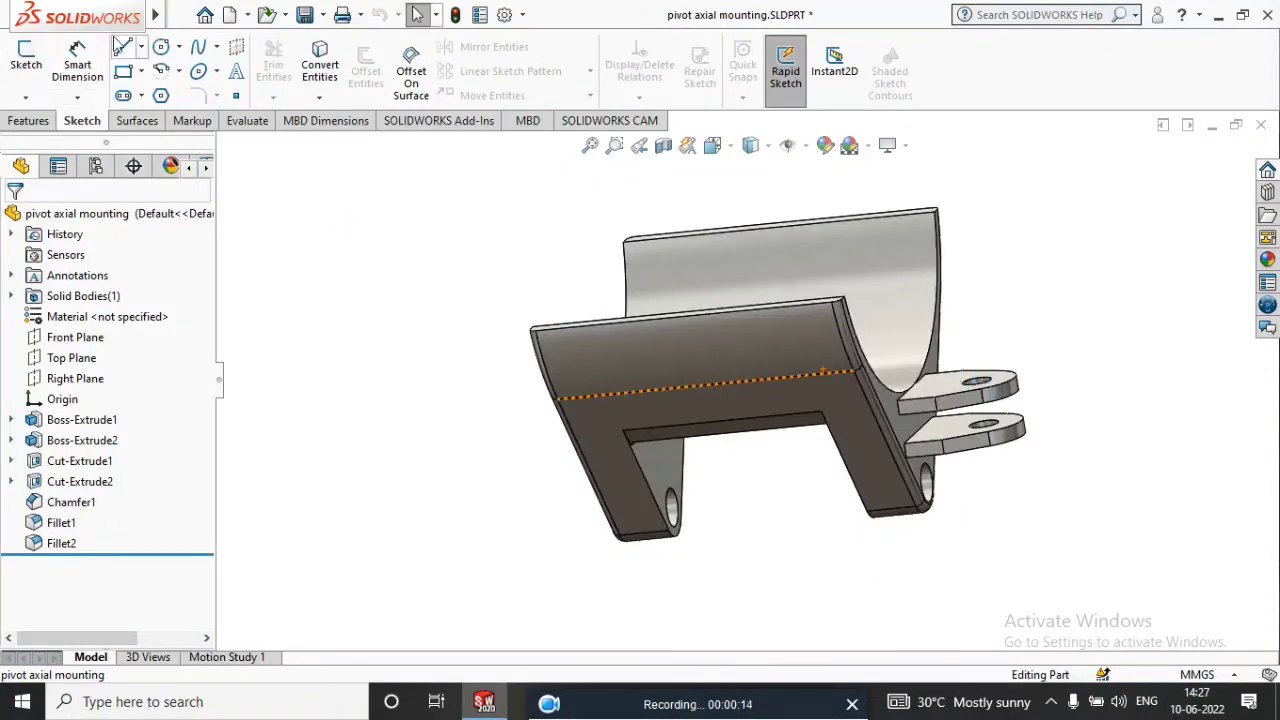
Create a new part and start a sketch on the Front Plane, viewed straight on.
left_click(230, 15)
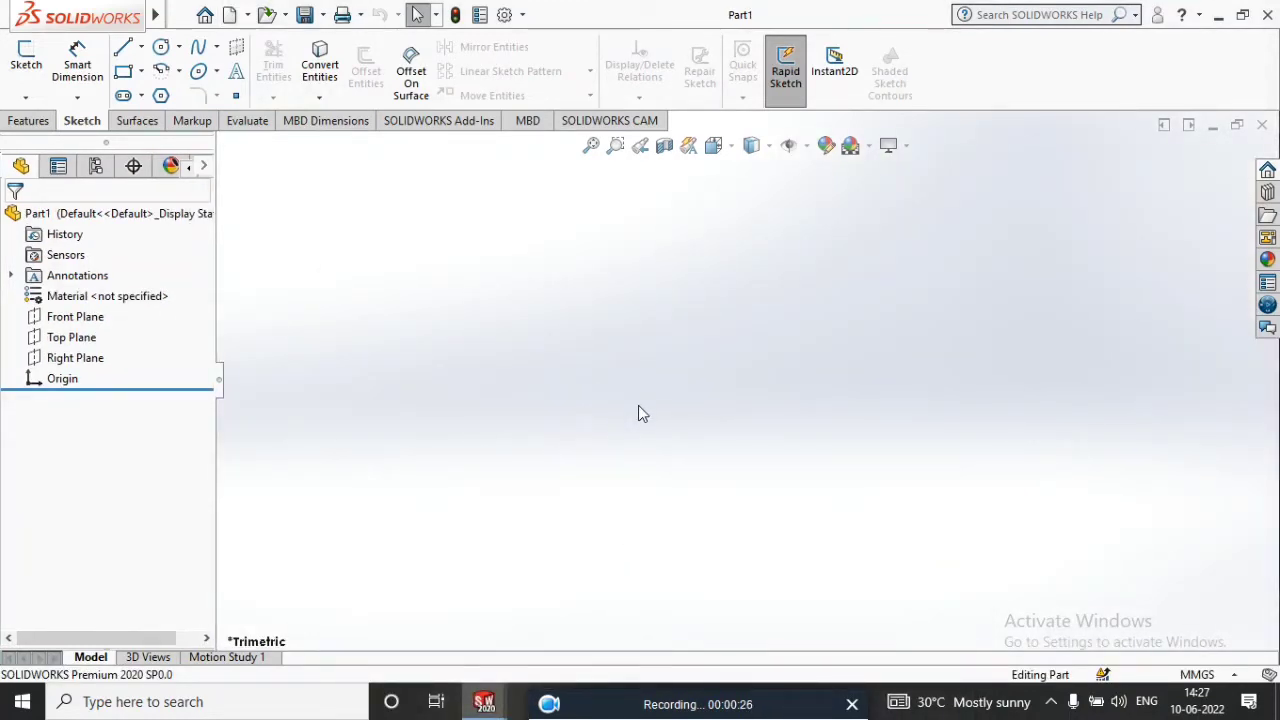
left_click(74, 316)
right_click(700, 391)
left_click(835, 357)
right_click(742, 352)
left_click(789, 322)
scroll(758, 375, "down", 2)
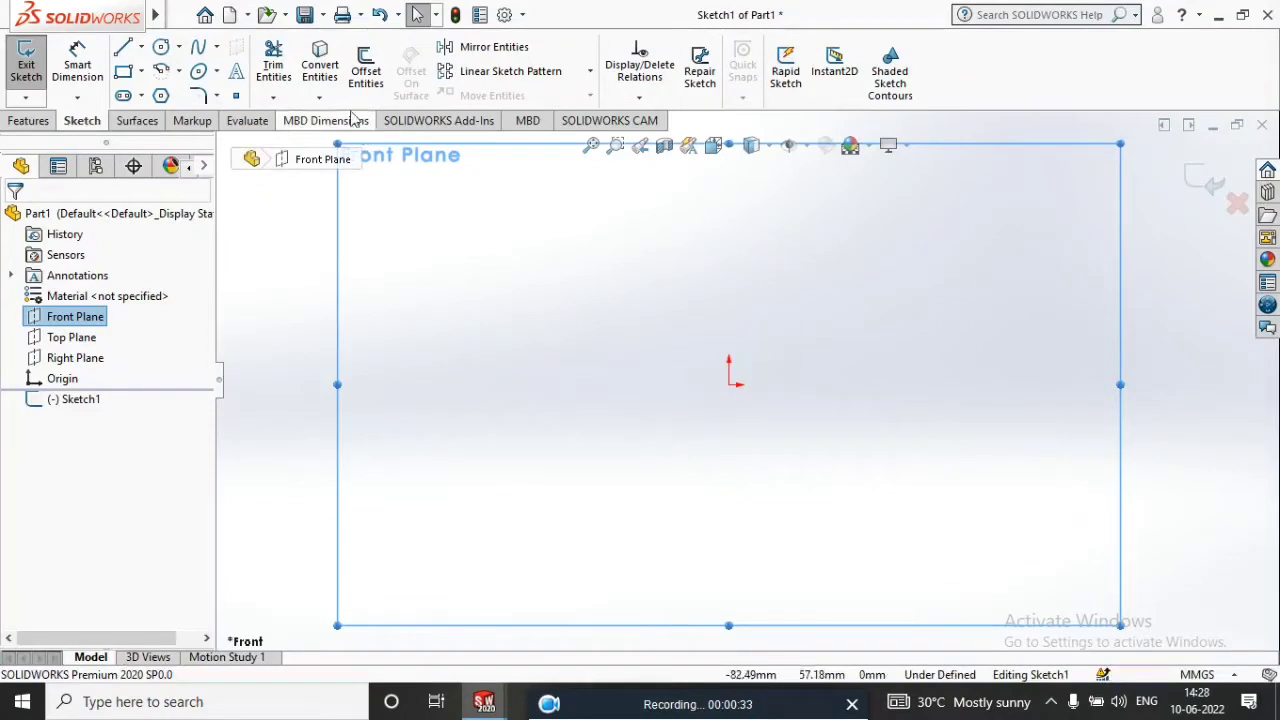
Sketch two concentric circles centred on the origin, the outer one about 51 mm in diameter.
left_click(160, 48)
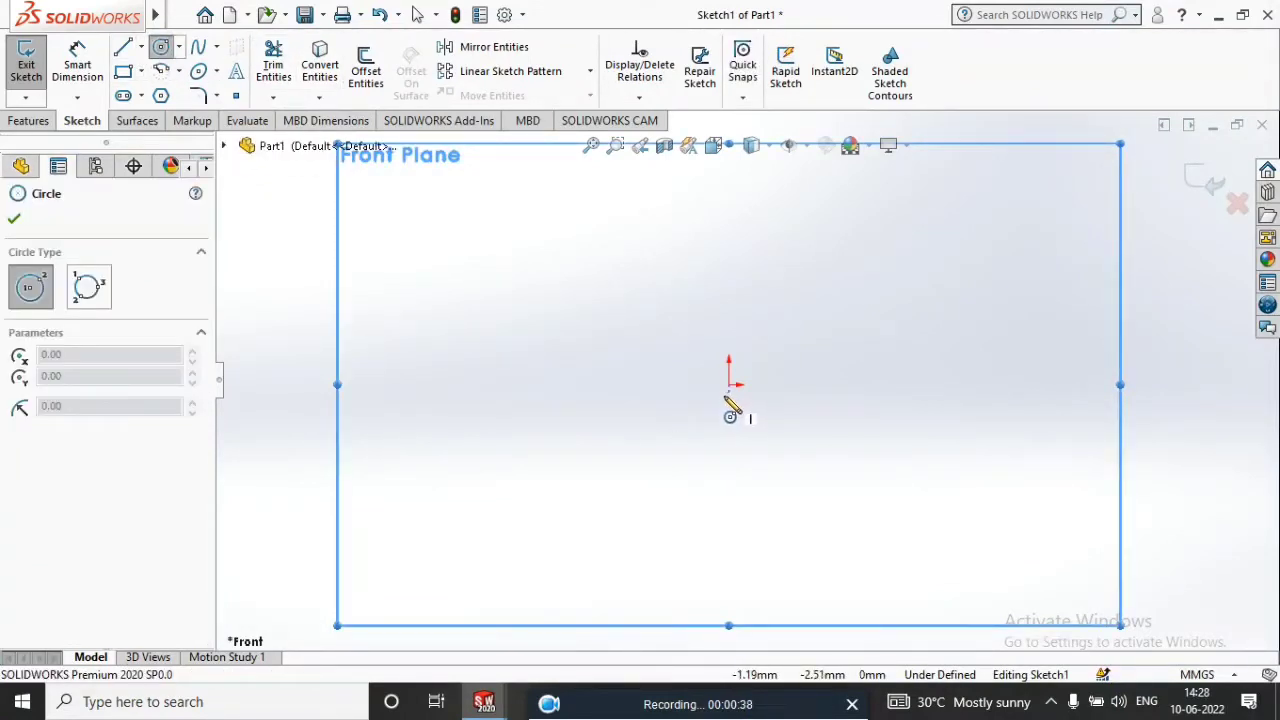
left_click(728, 384)
left_click(823, 449)
left_click(728, 384)
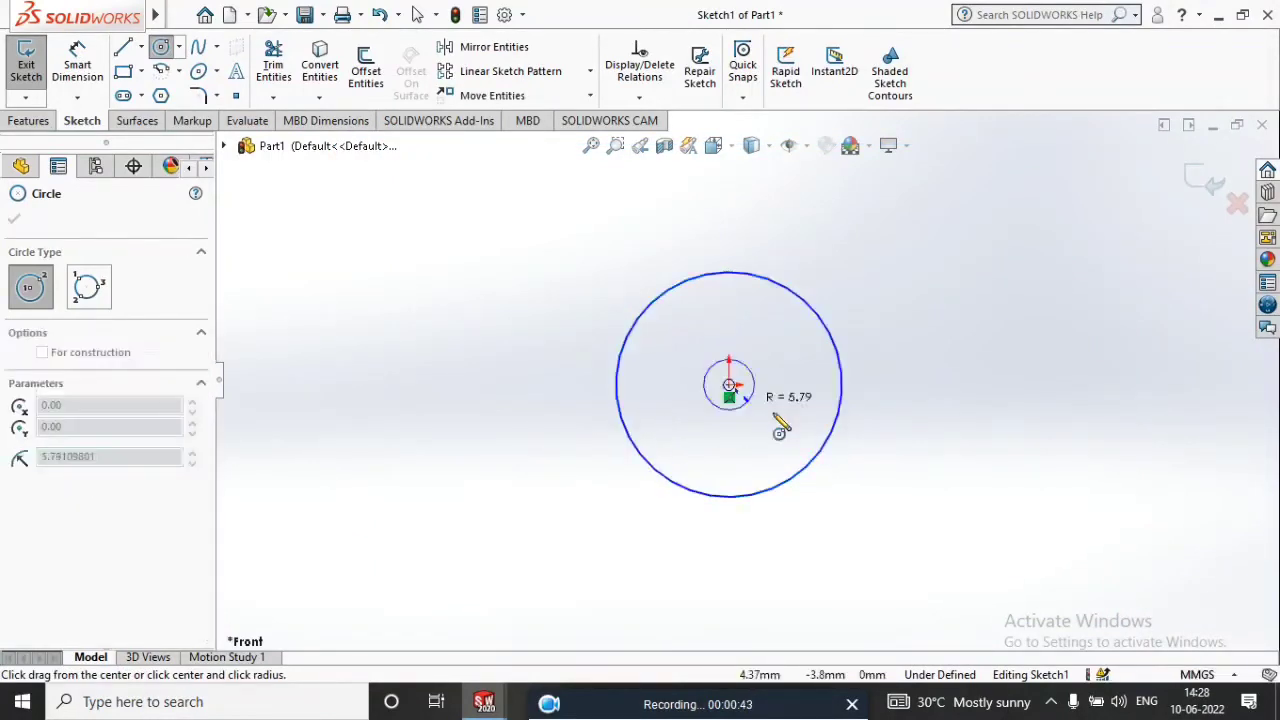
left_click(789, 428)
Draw a vertical centerline about 89 mm long downward from the origin.
scroll(750, 429, "down", 5)
left_click(141, 47)
left_click(165, 88)
left_click(740, 383)
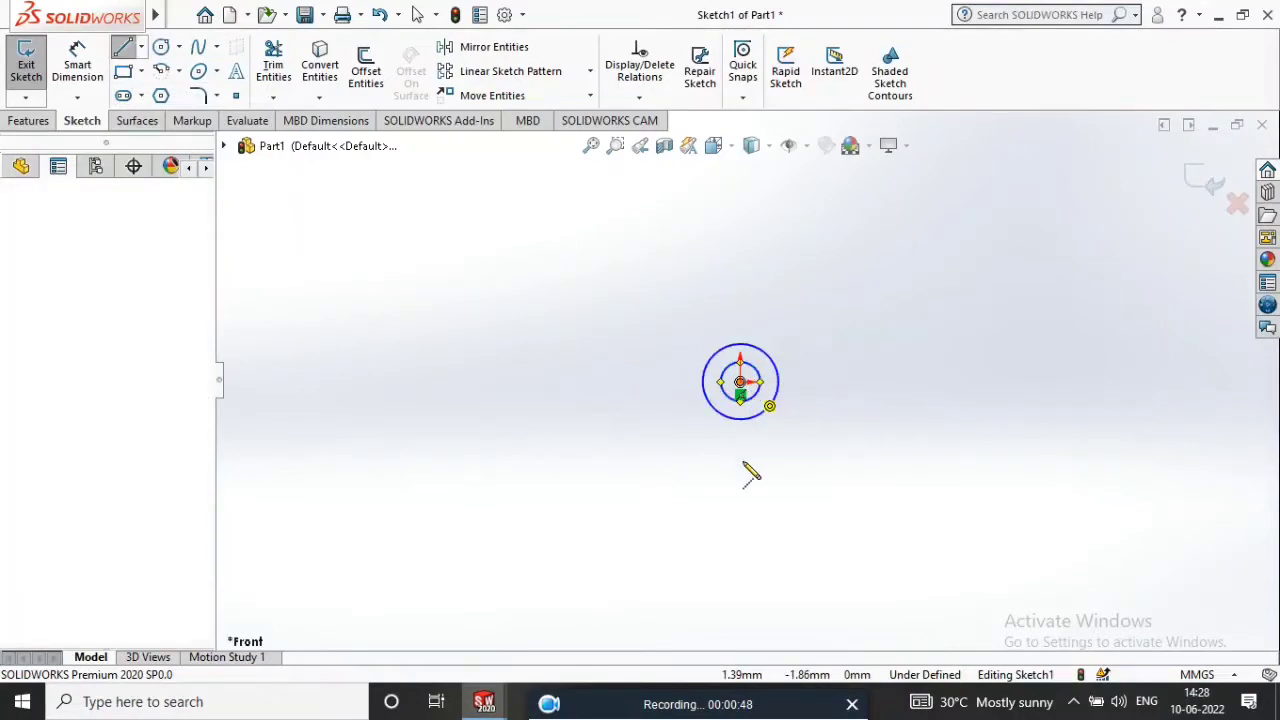
left_click(740, 512)
right_click(829, 528)
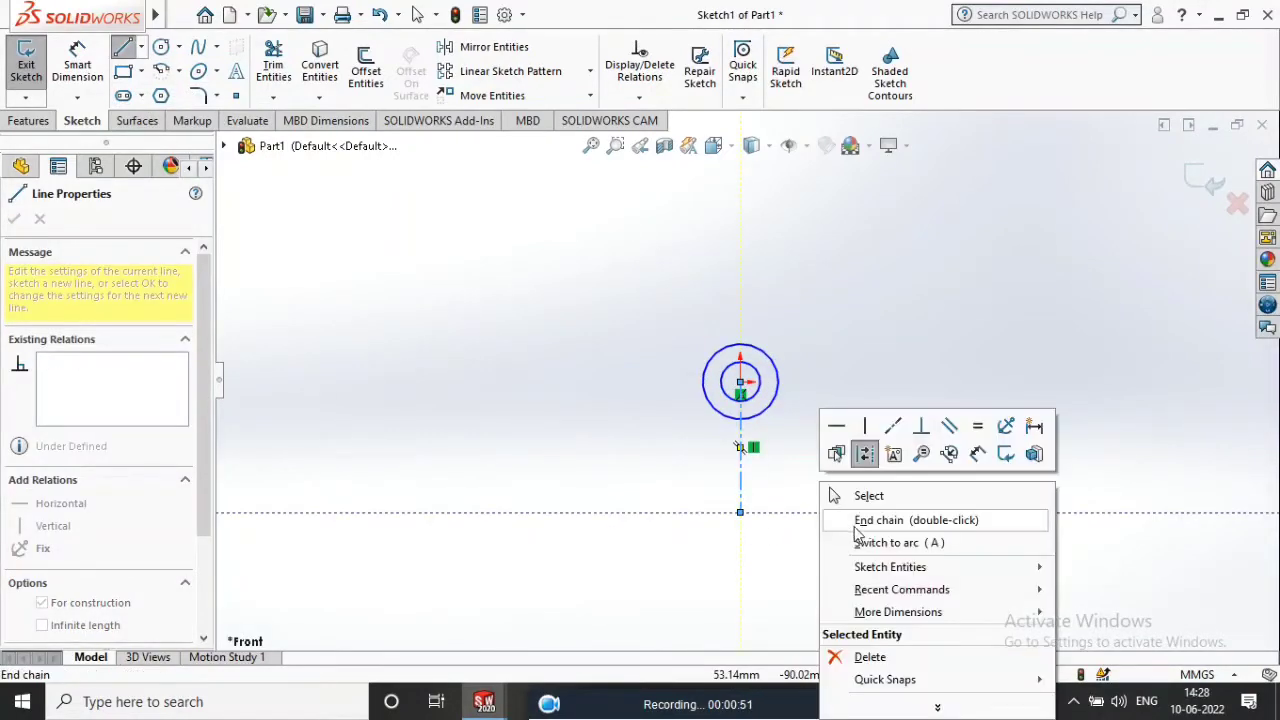
left_click(852, 495)
Sketch two smaller concentric circles centred on the lower end of the vertical centerline.
scroll(835, 513, "up", 2)
scroll(835, 513, "up", 1)
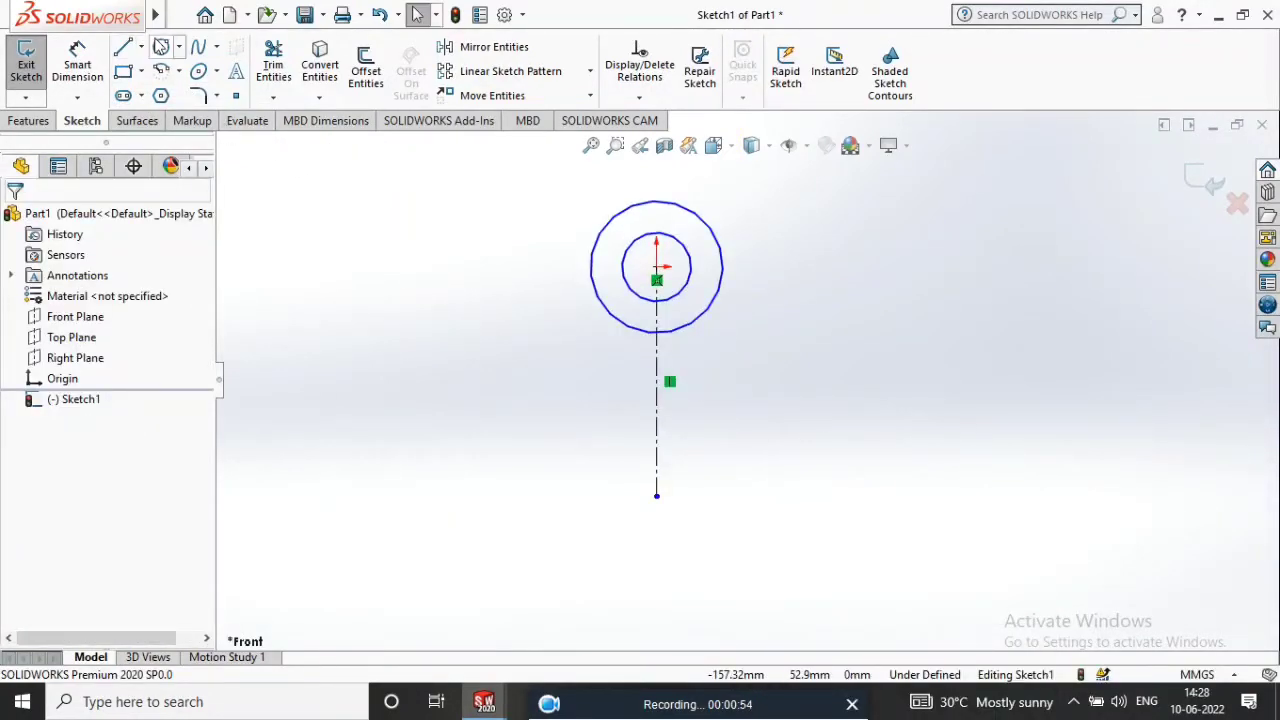
left_click(161, 47)
left_click(656, 497)
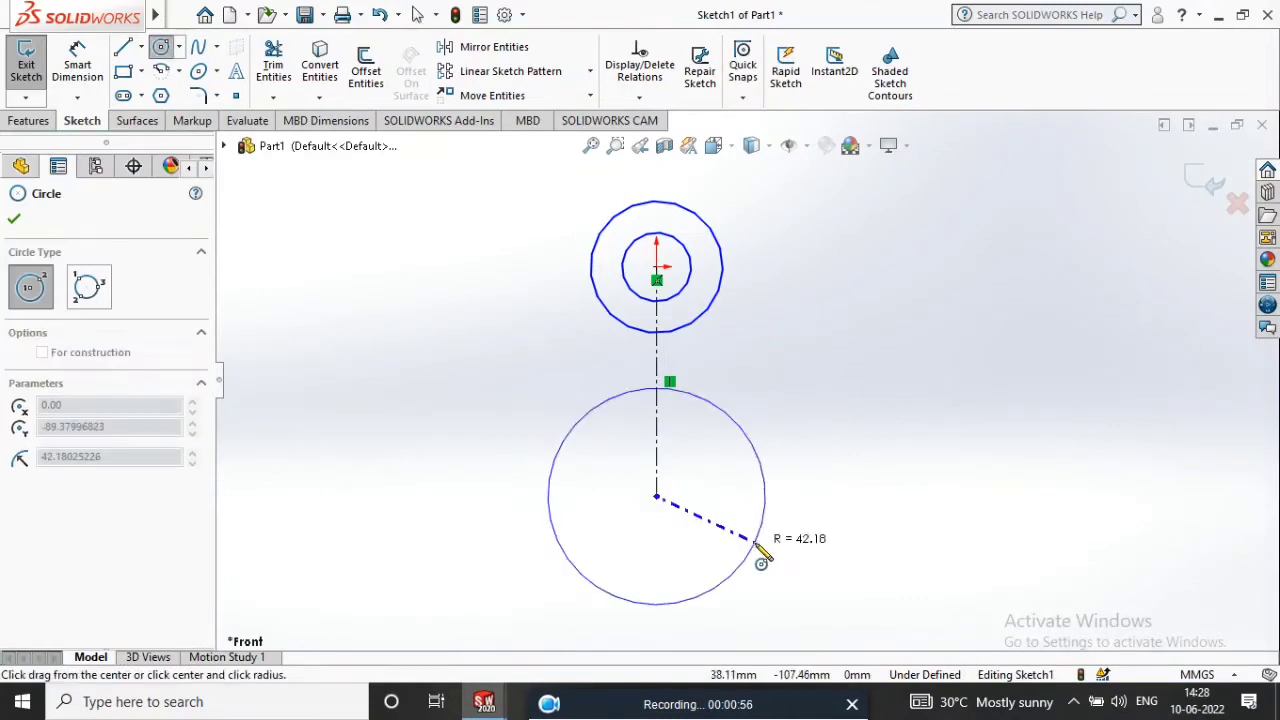
left_click(687, 517)
left_click(656, 497)
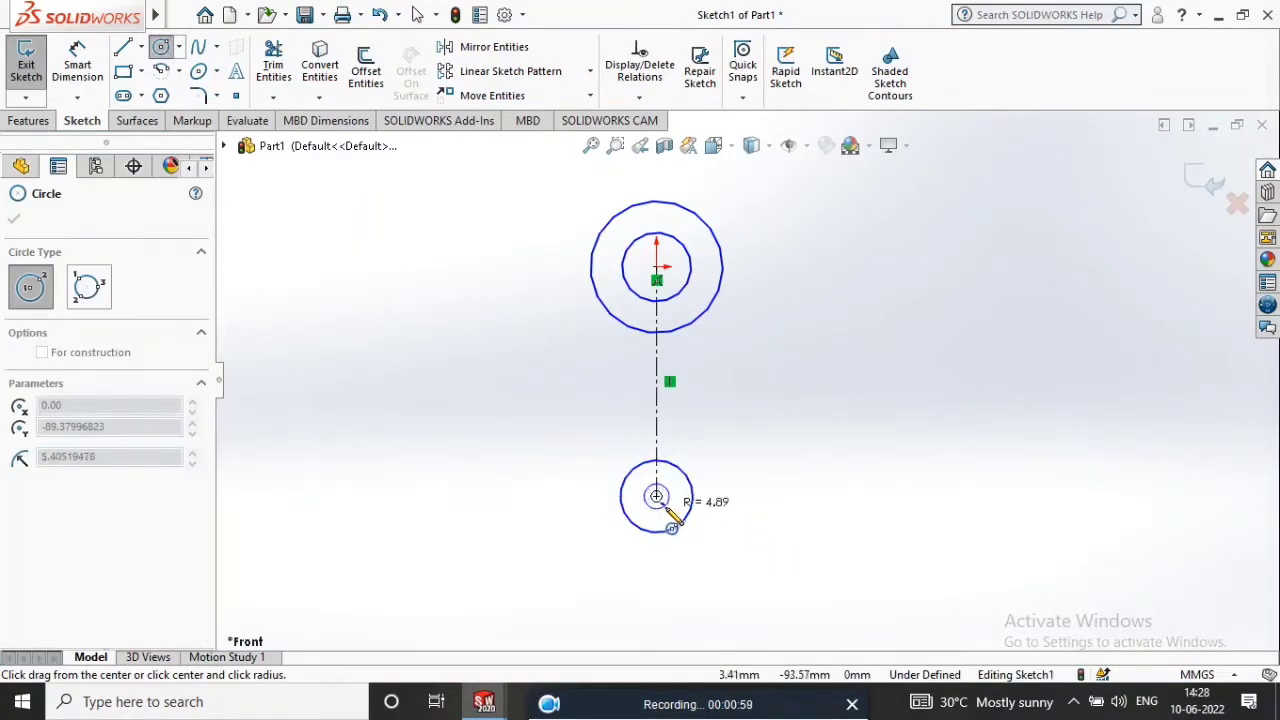
left_click(670, 510)
Dimension the outer circle at the origin with a diameter of 400 mm.
left_click(77, 65)
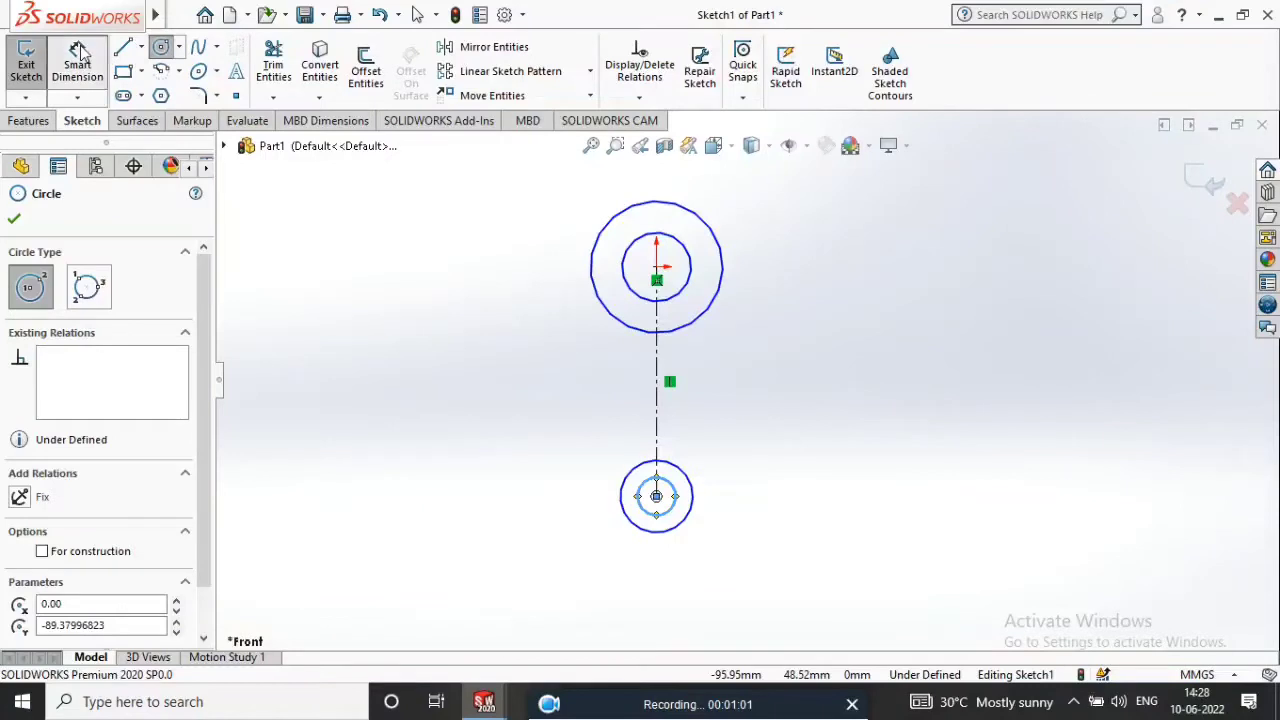
left_click(722, 277)
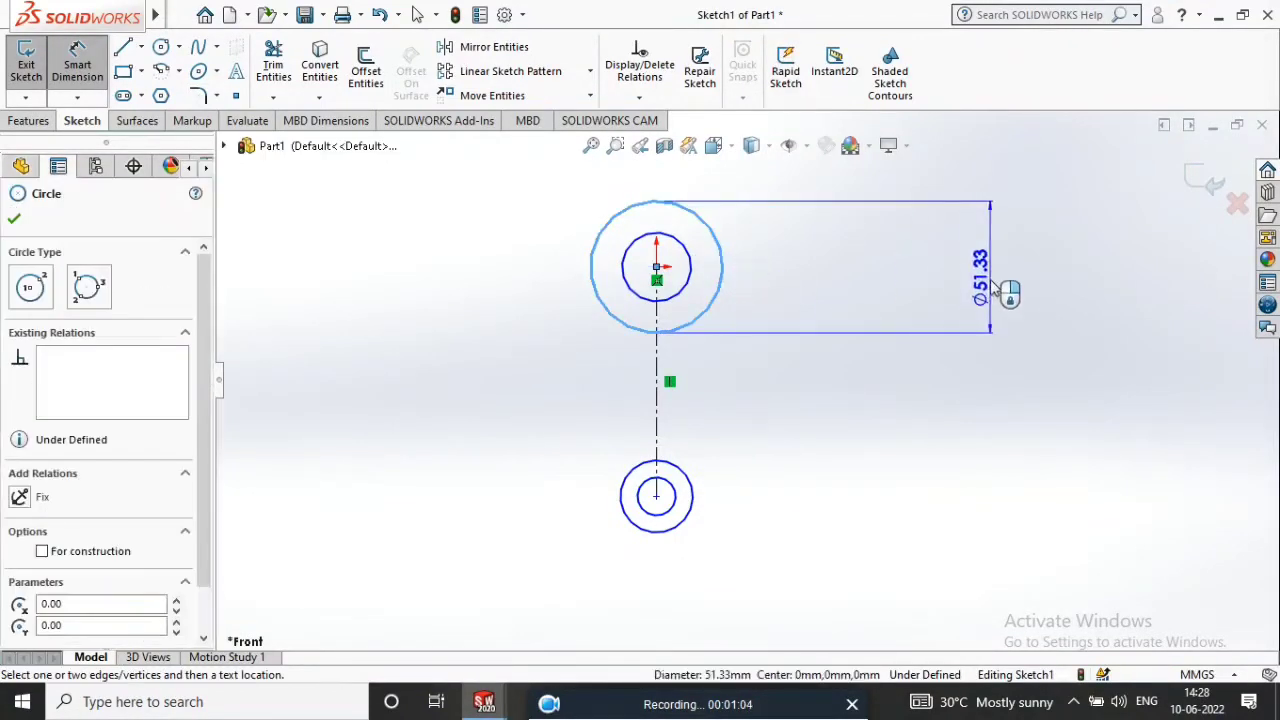
left_click(991, 276)
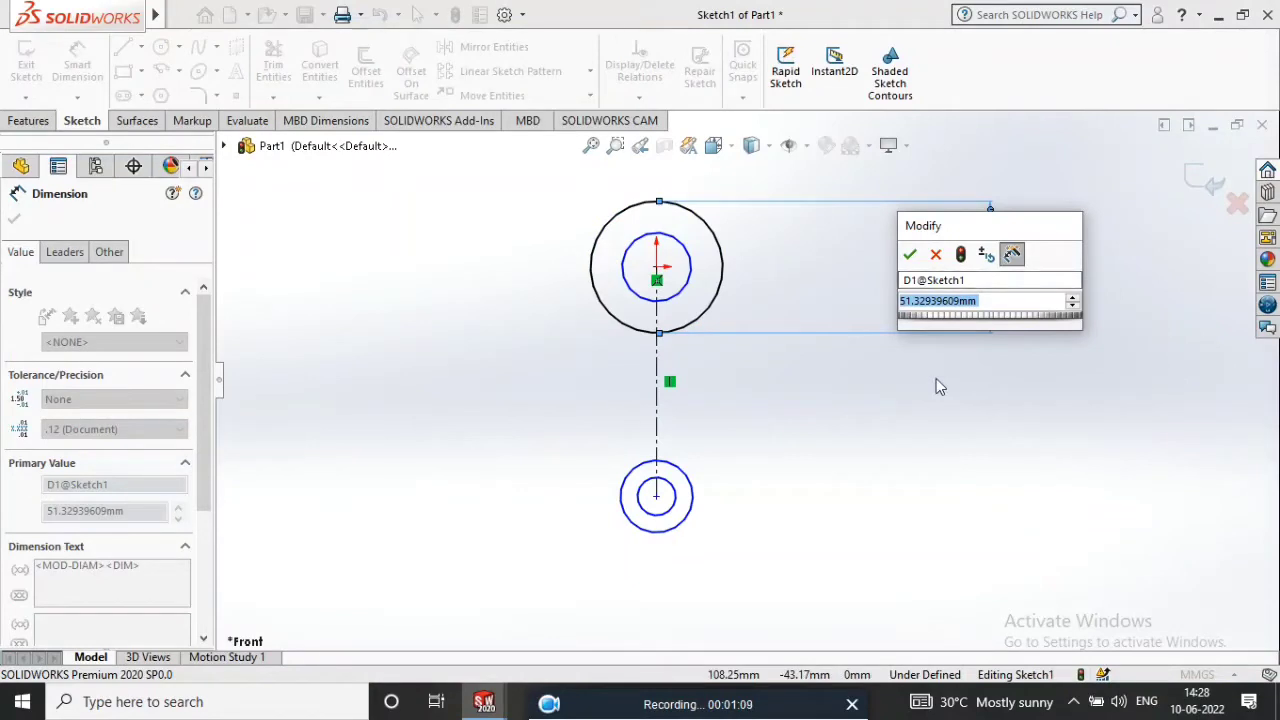
type("400")
key("Return")
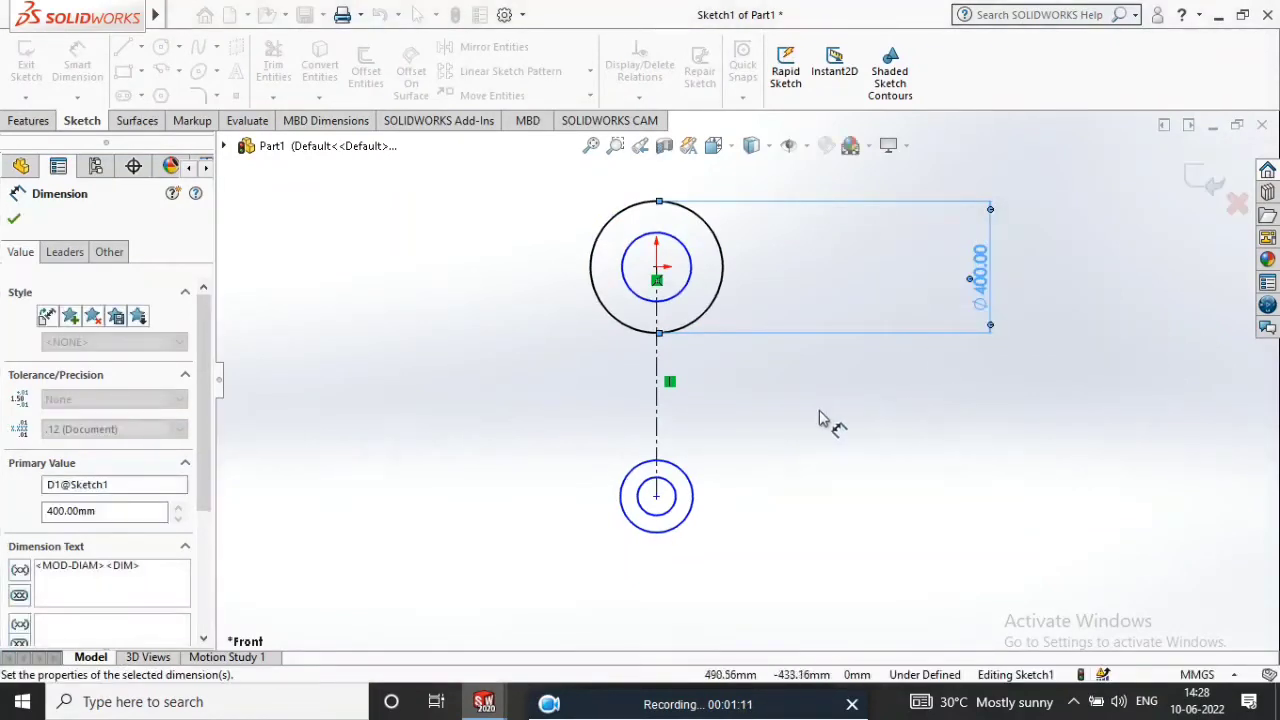
Dimension the inner circle at the origin with a diameter of 360 mm.
left_click(683, 292)
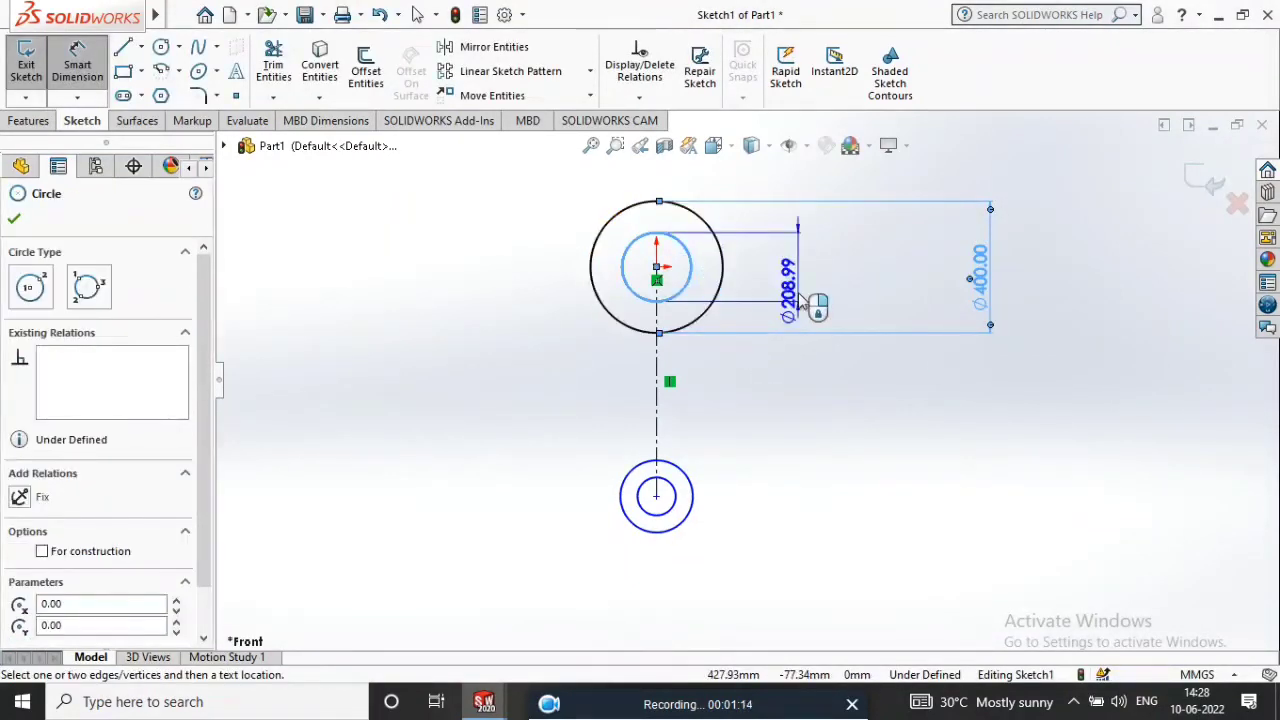
left_click(800, 292)
type("3")
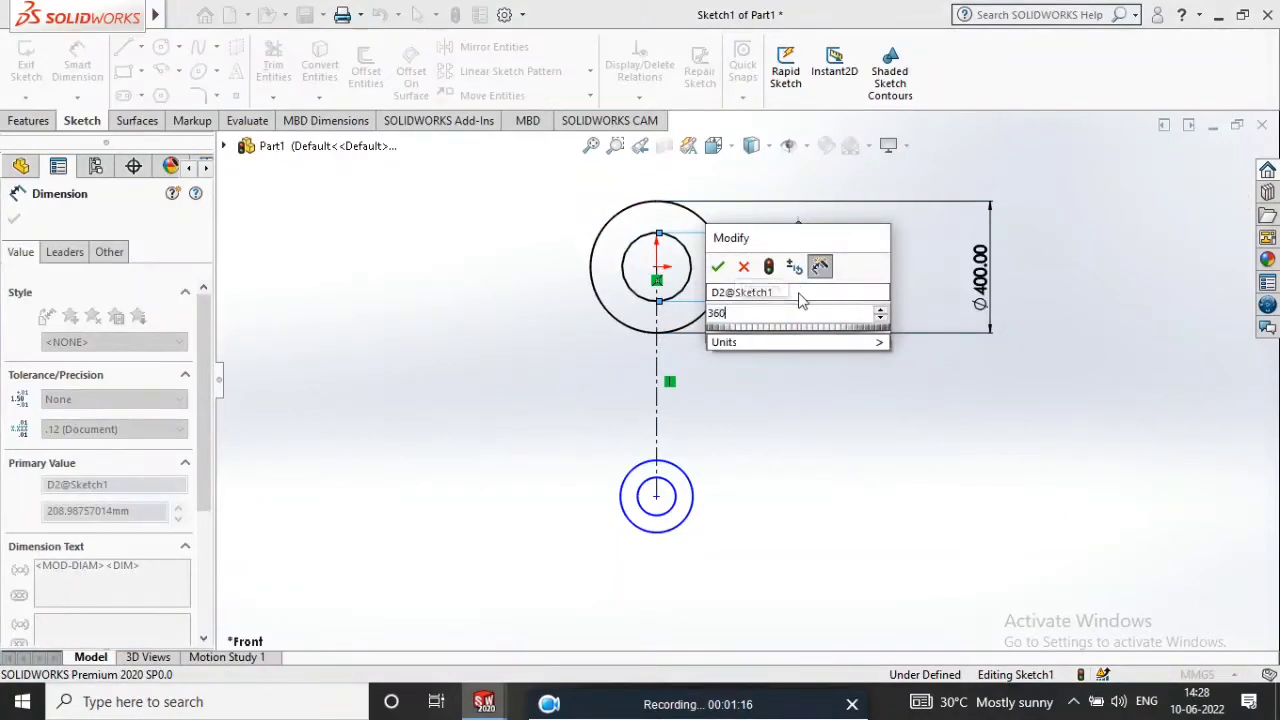
type("60")
key("Return")
scroll(690, 248, "down", 3)
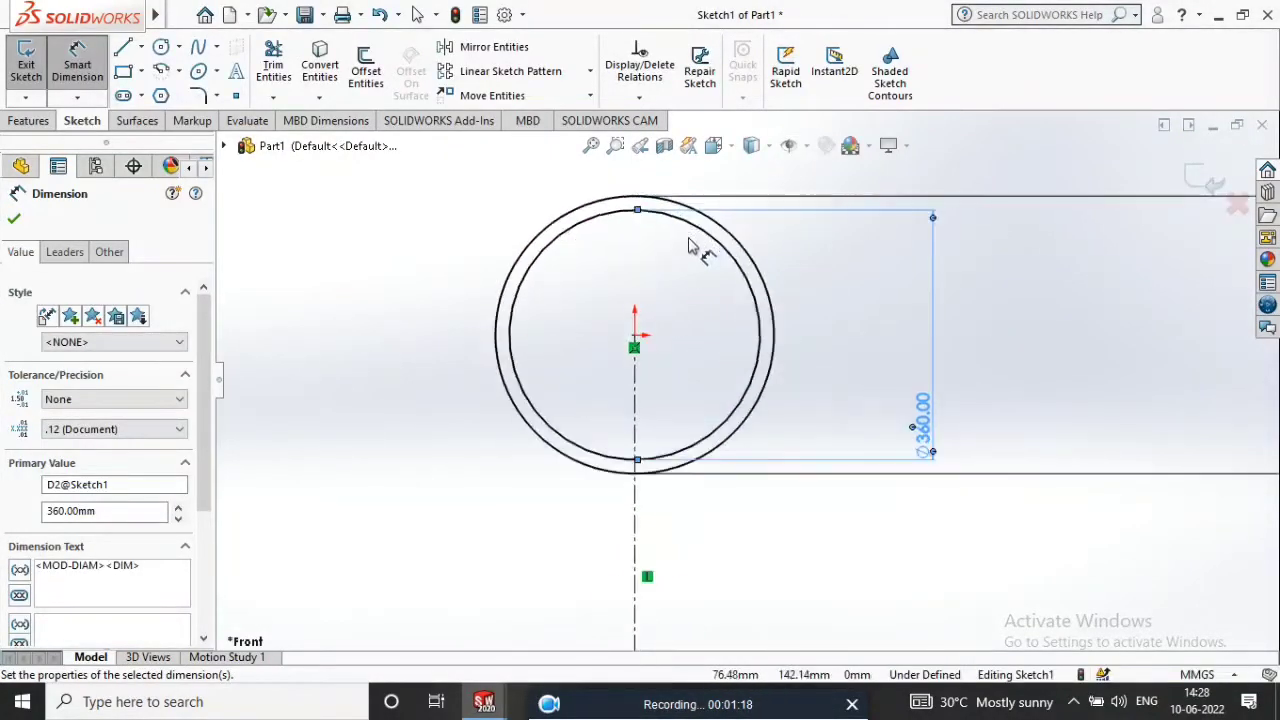
Dimension the outer circle at the centerline's lower end with a diameter of 60 mm.
scroll(742, 372, "up", 3)
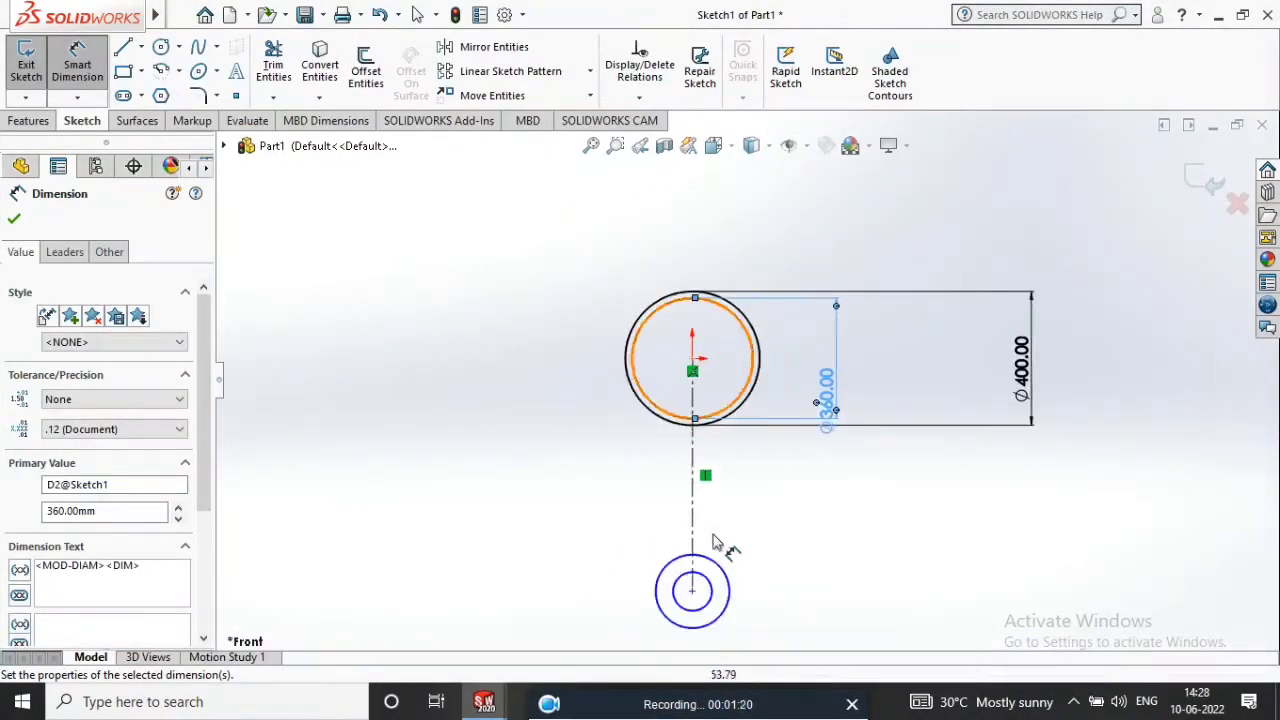
left_click(733, 581)
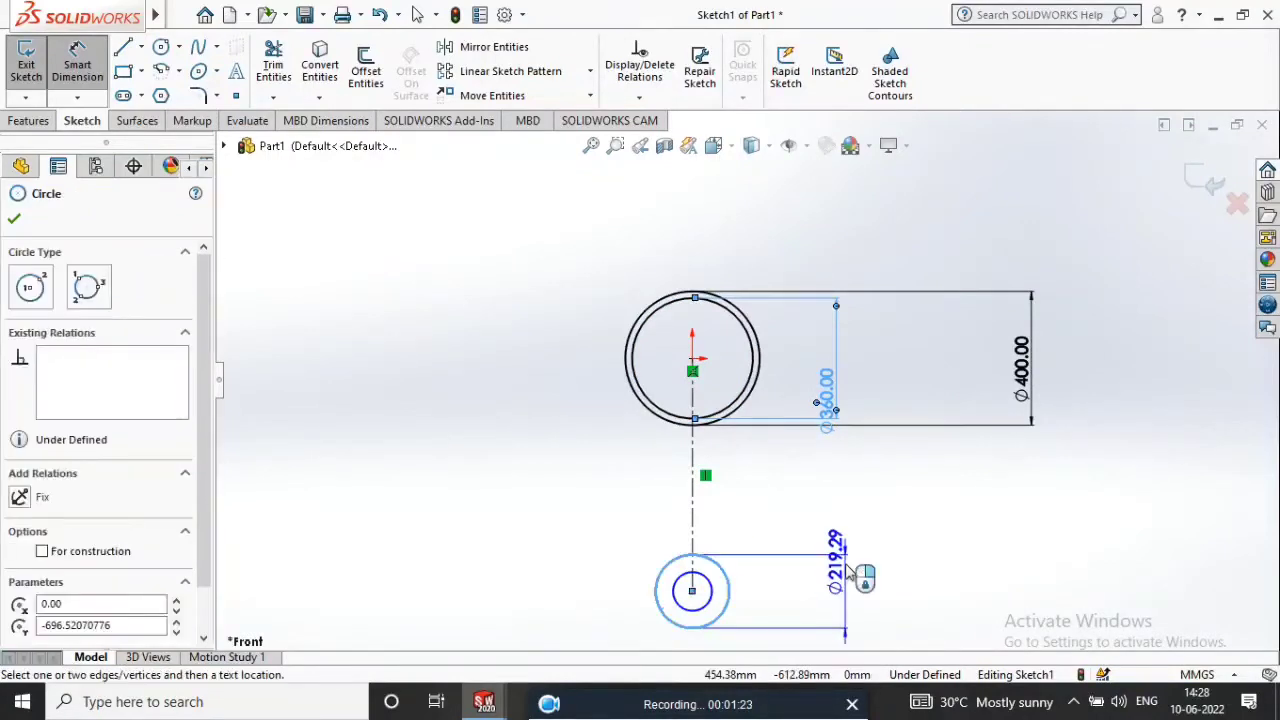
left_click(955, 570)
type("60")
key("Return")
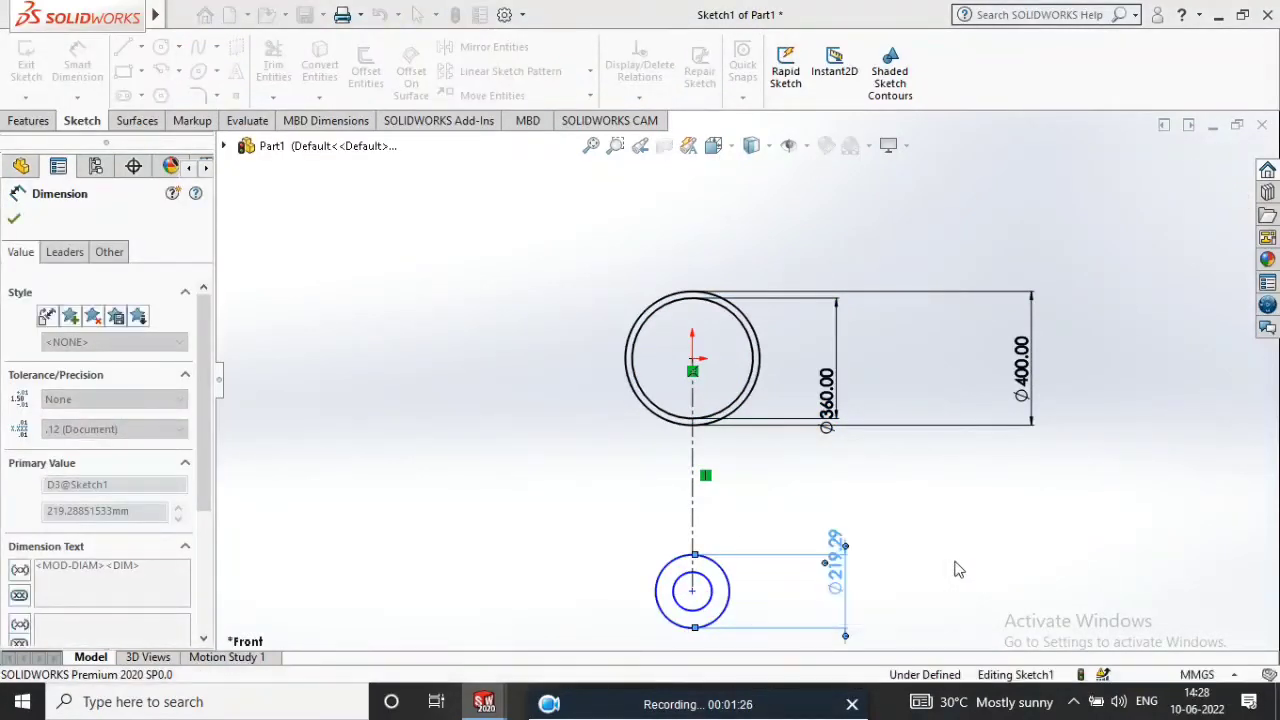
Dimension the remaining undimensioned circle at the centerline's lower end with a diameter of 40 mm.
scroll(748, 520, "down", 5)
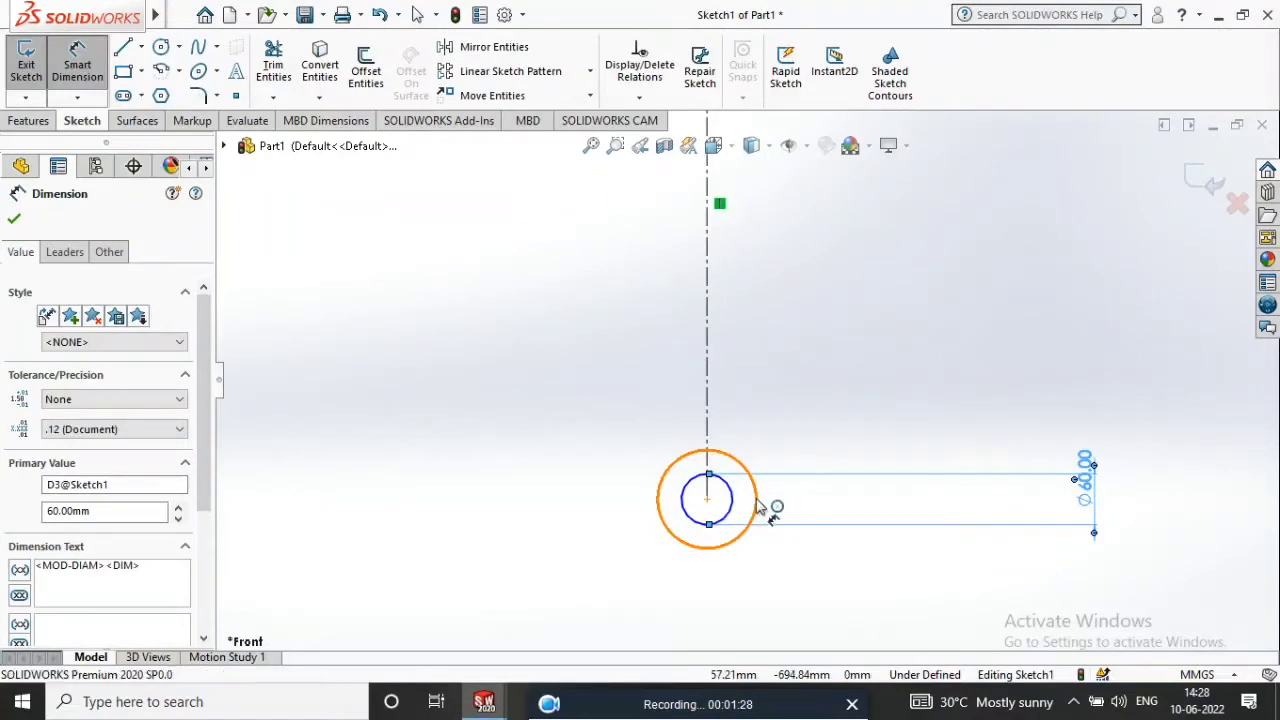
left_click(756, 510)
left_click(840, 495)
type("64")
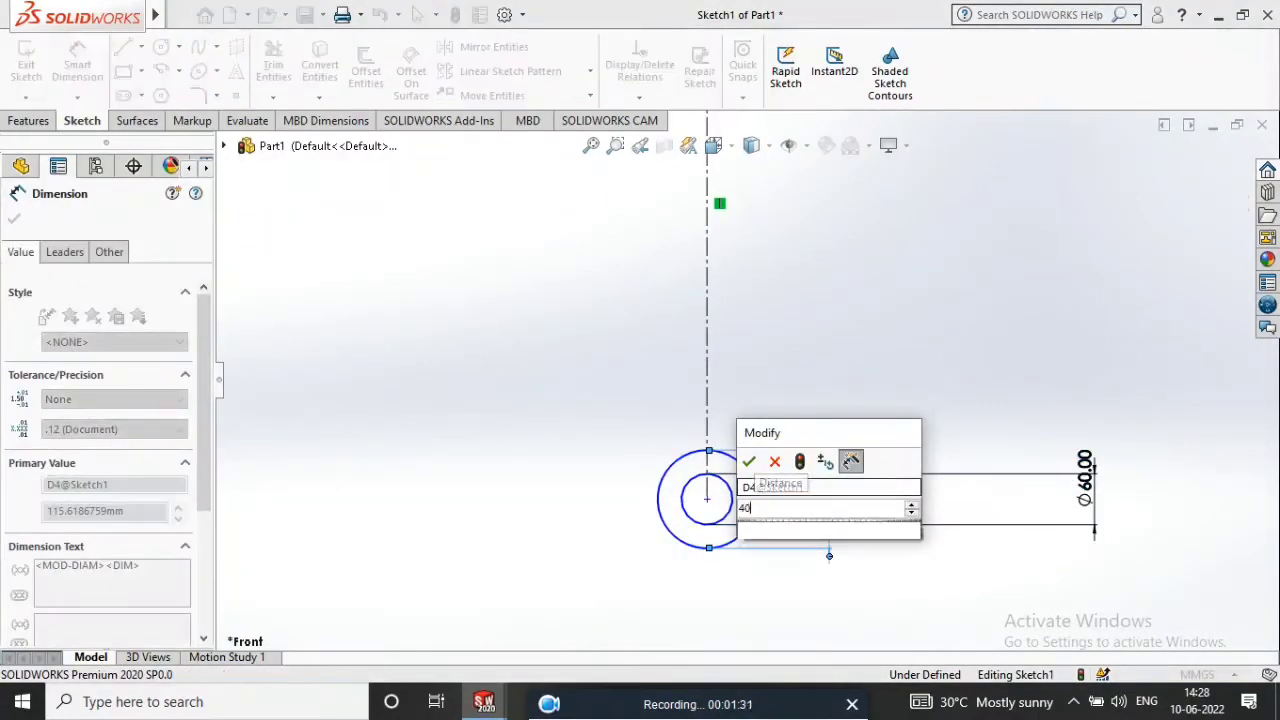
key("Return")
Dimension the length of the vertical centerline between the two circle pairs.
scroll(794, 500, "up", 5)
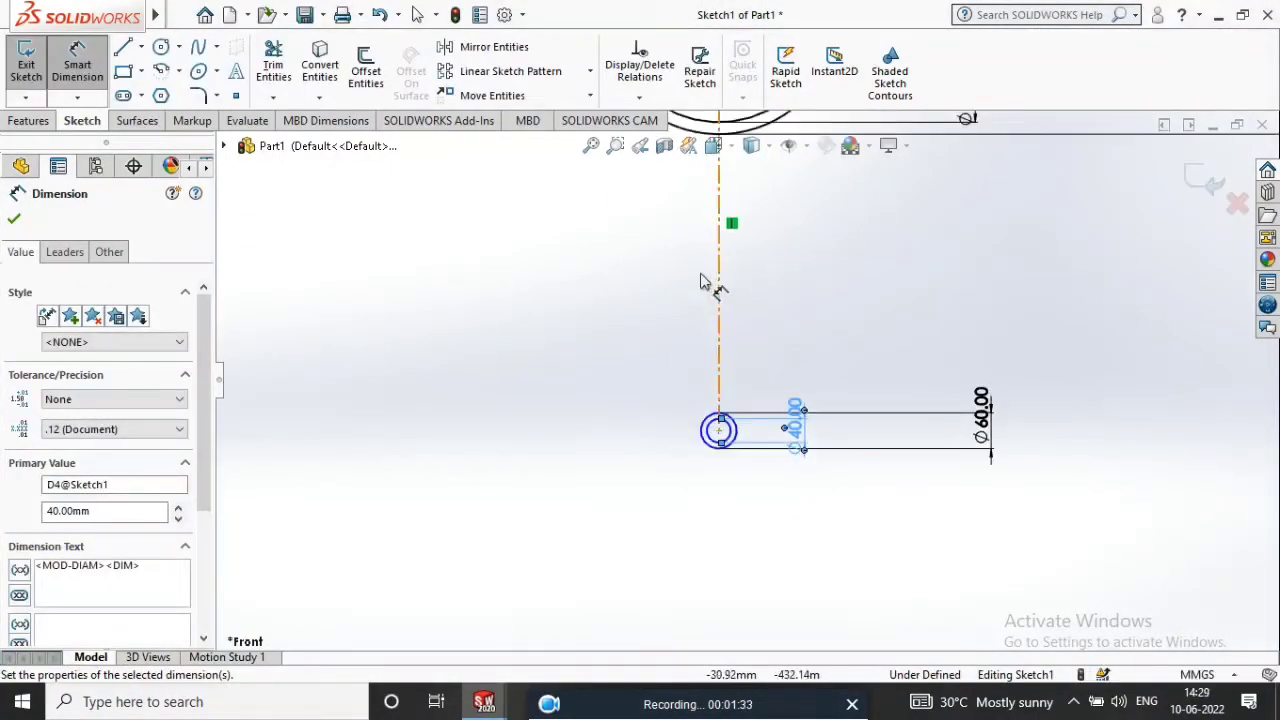
left_click(734, 292)
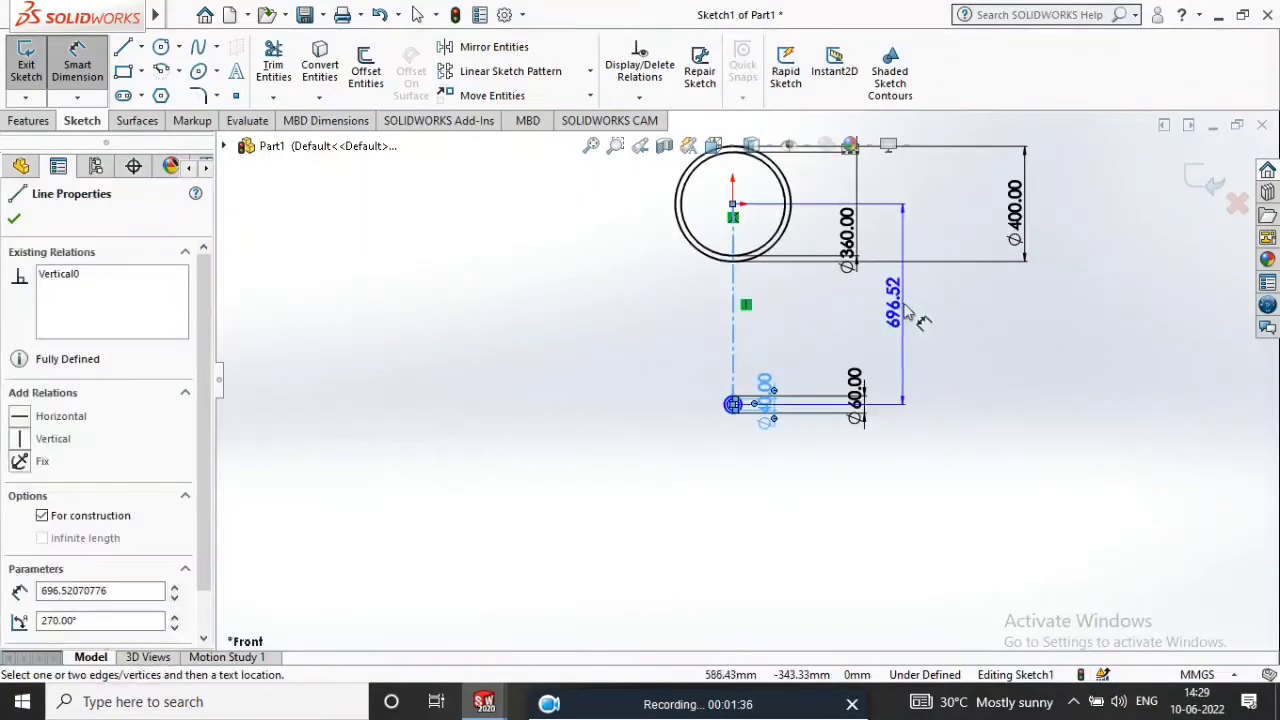
left_click(910, 305)
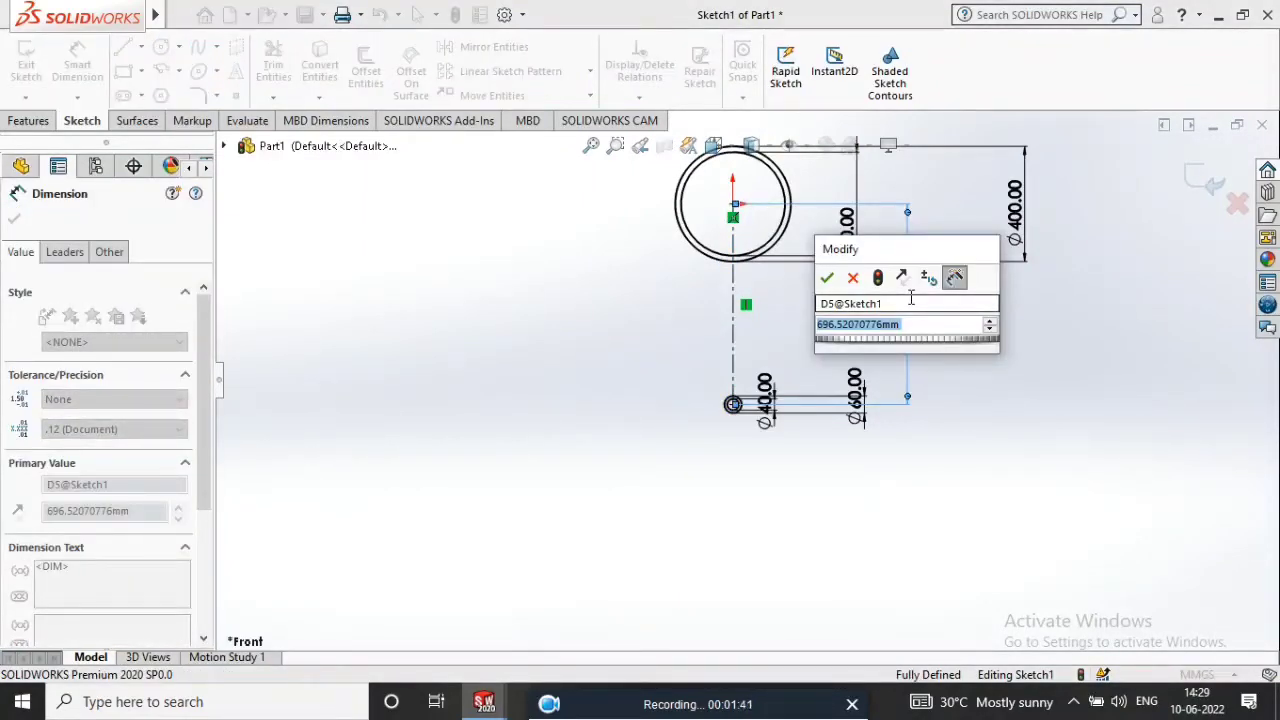
key("Return")
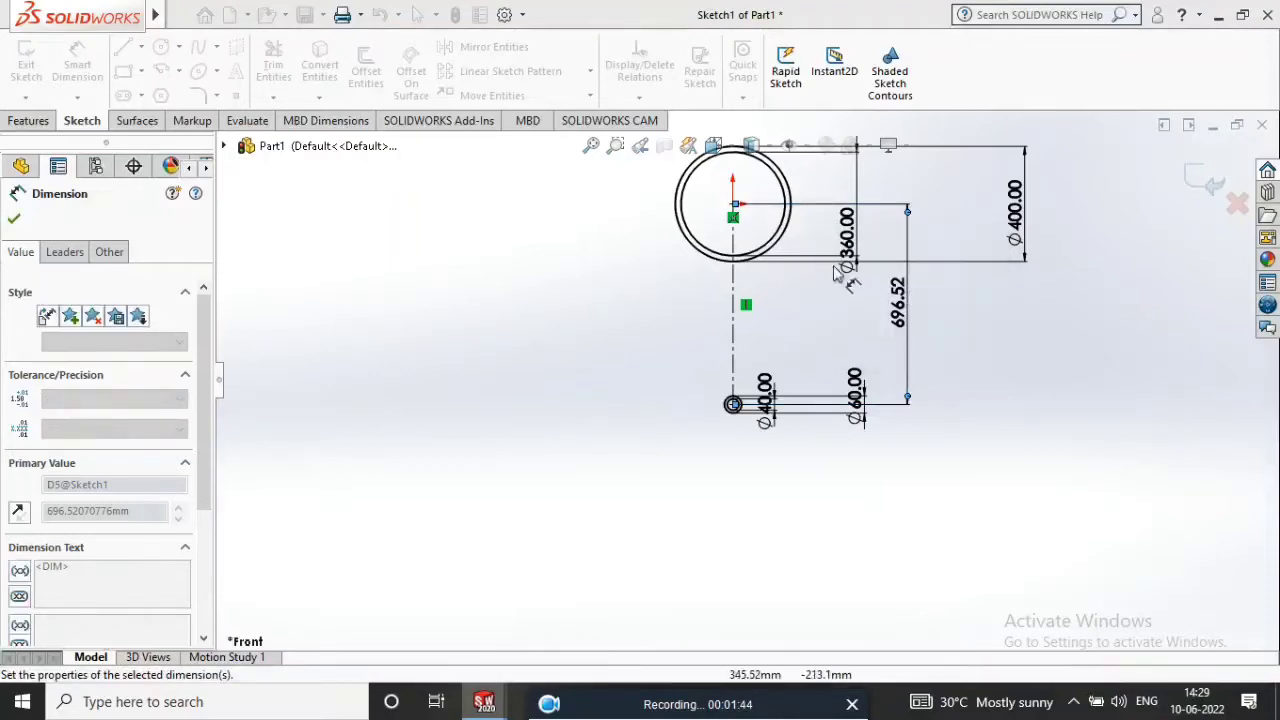
Delete the length dimension of the vertical centerline.
scroll(860, 200, "down", 3)
key("Escape")
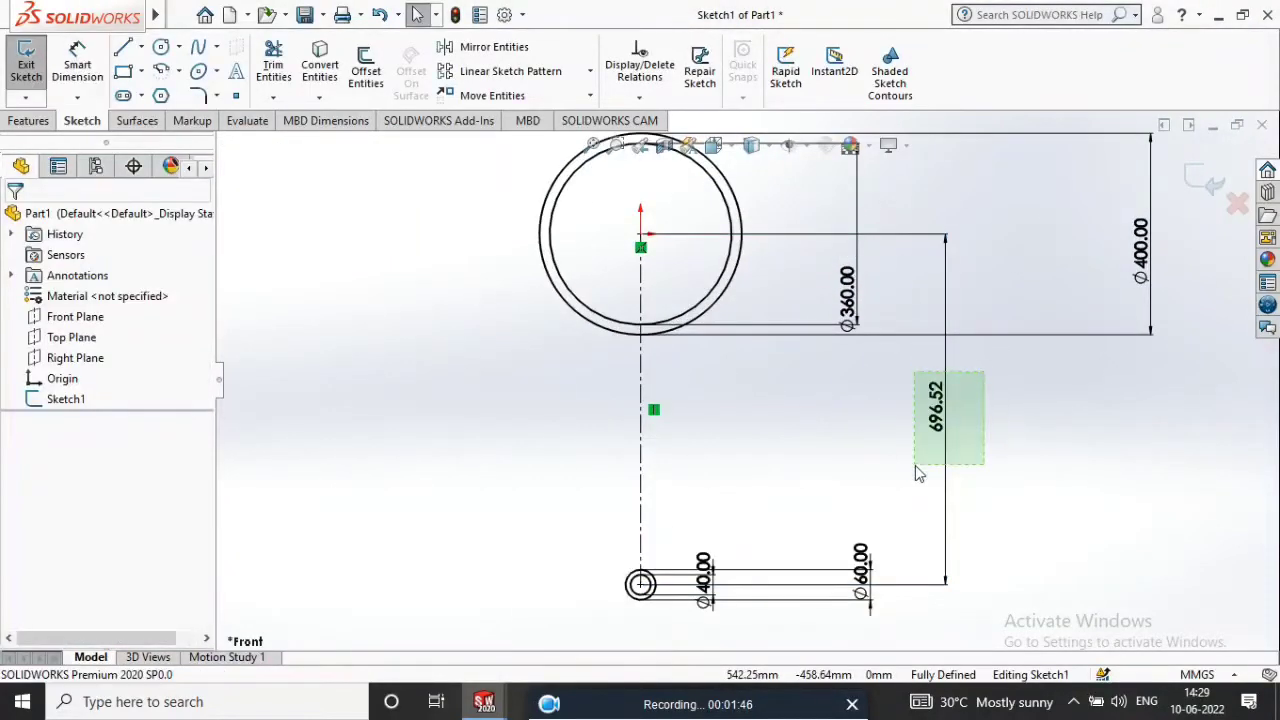
left_click(915, 460)
key("Delete")
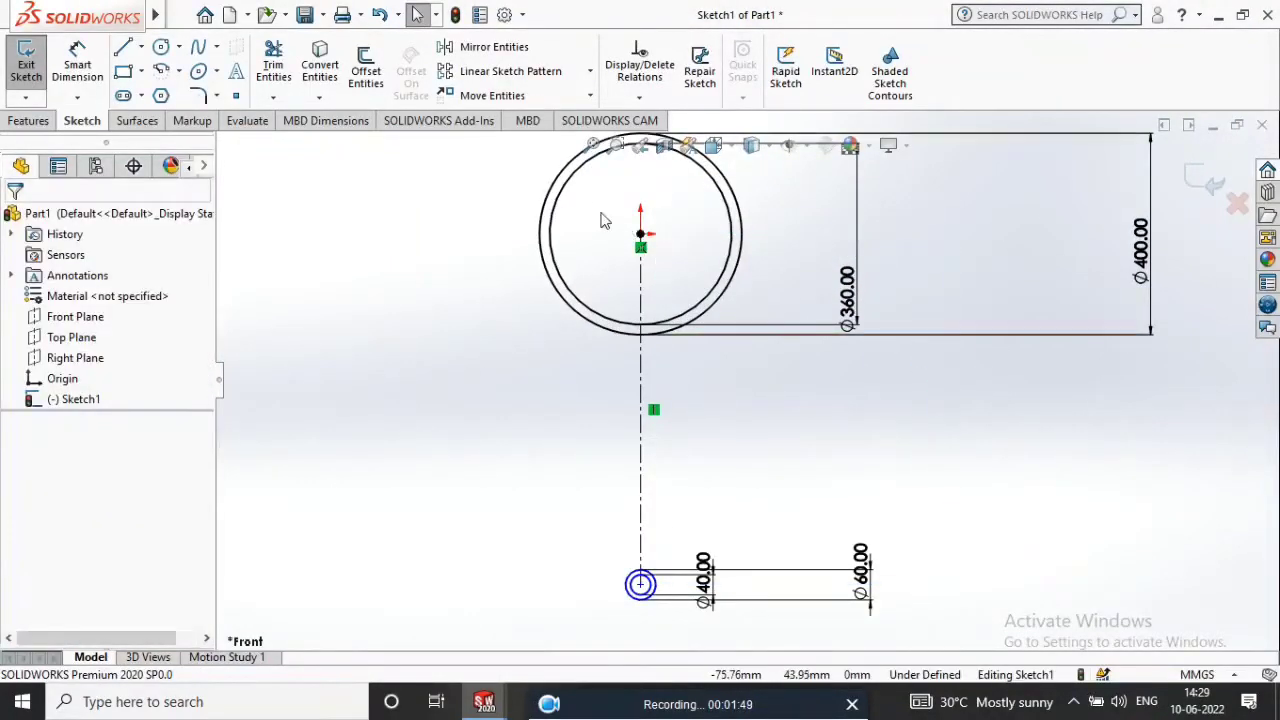
scroll(507, 286, "down", 3)
left_click(123, 47)
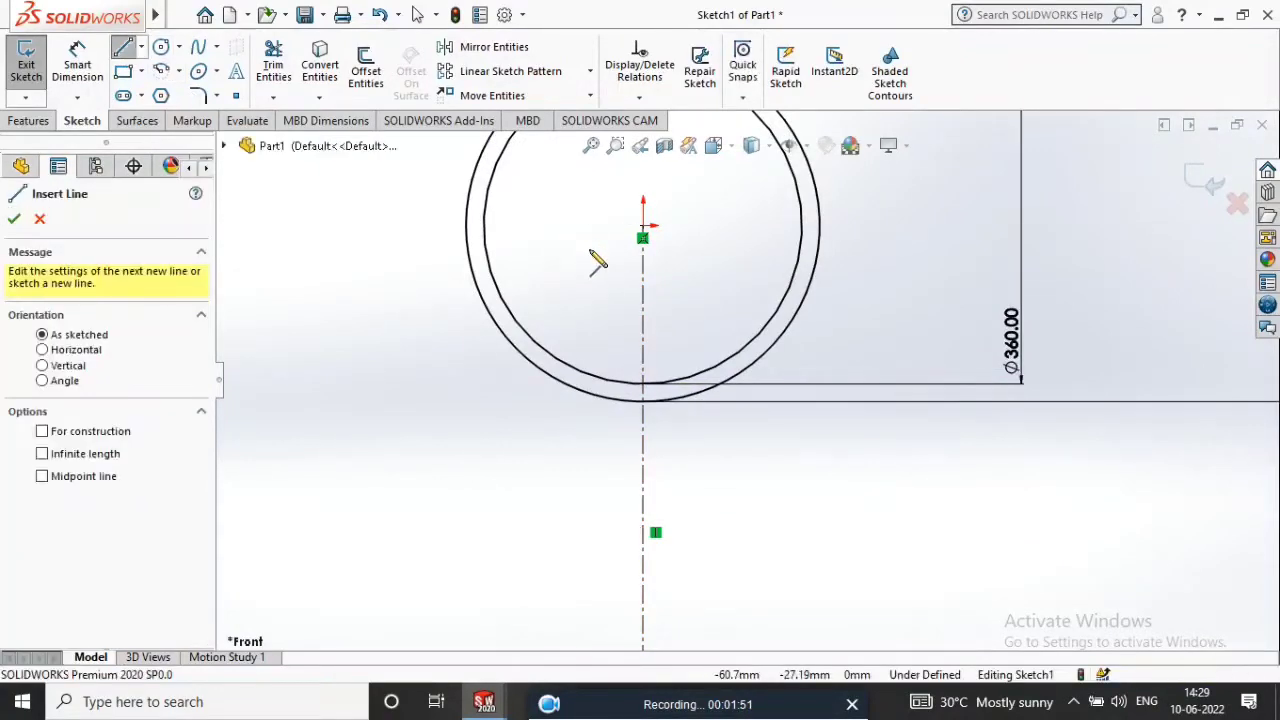
scroll(593, 270, "up", 1)
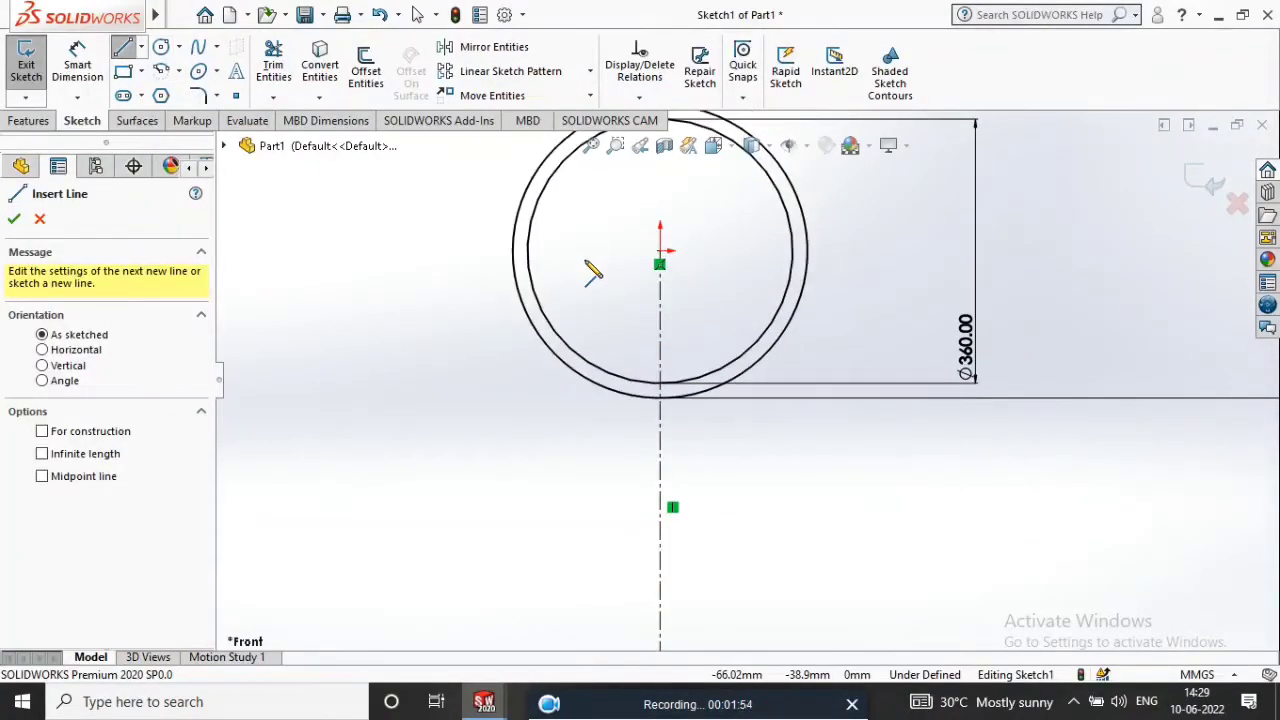
scroll(643, 313, "up", 2)
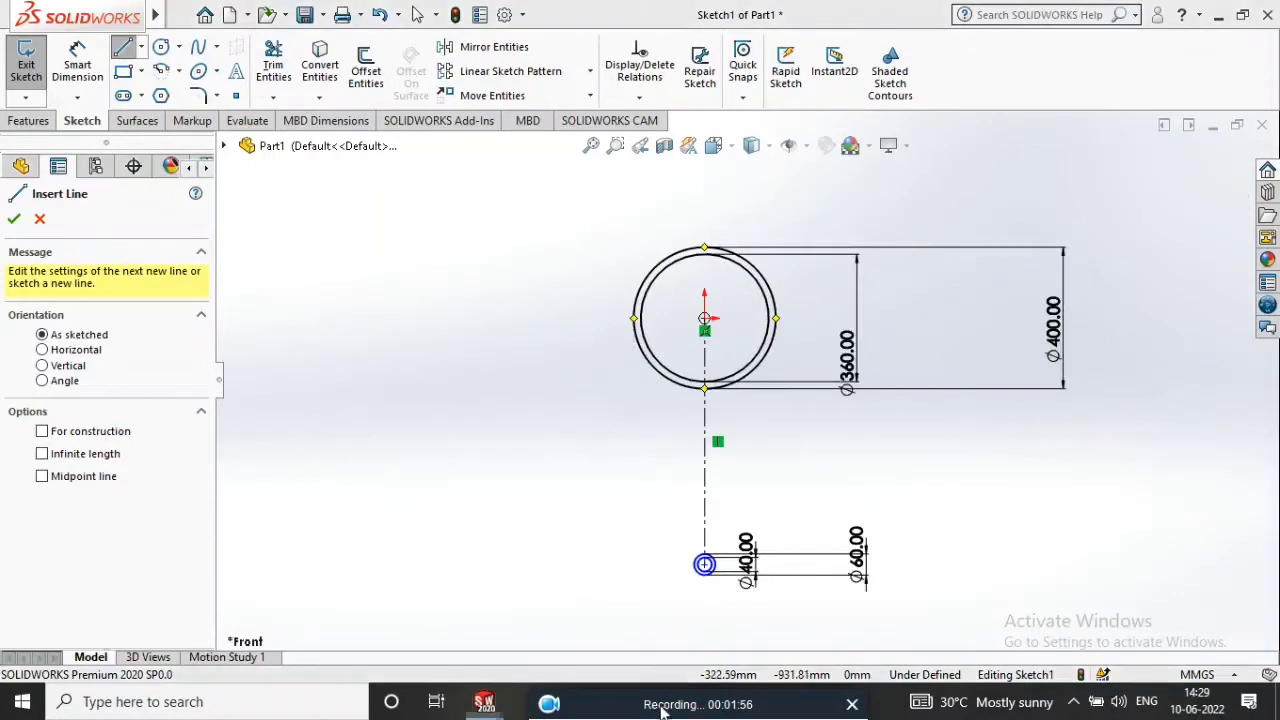
mouse_move(632, 693)
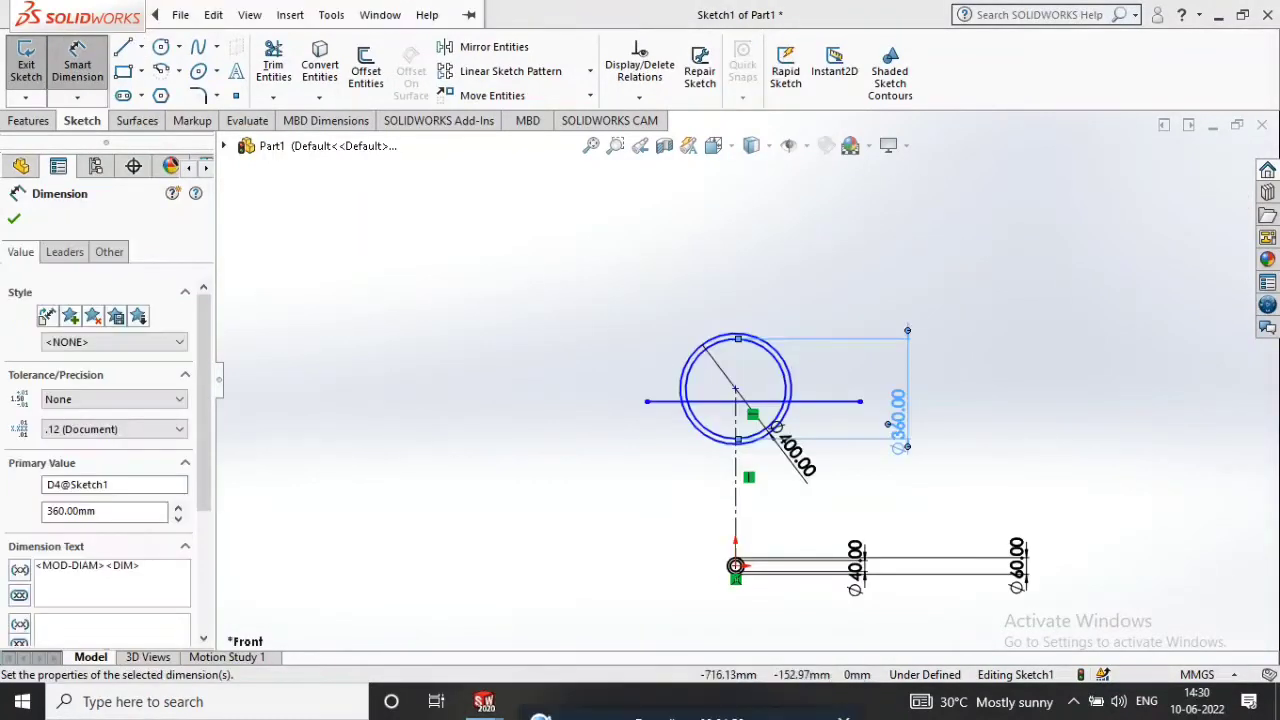
Dimension the horizontal line at a distance of 240 mm above the origin.
scroll(725, 555, "down", 3)
left_click(755, 543)
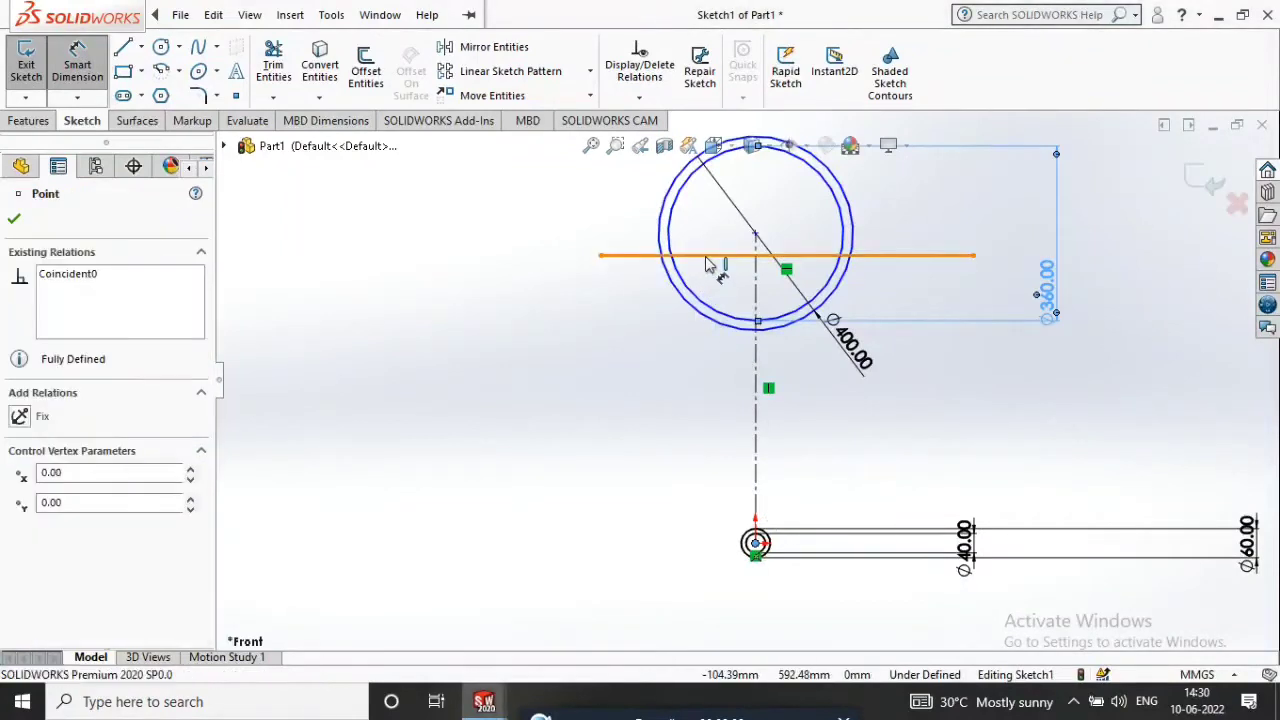
left_click(700, 256)
left_click(595, 381)
type("240")
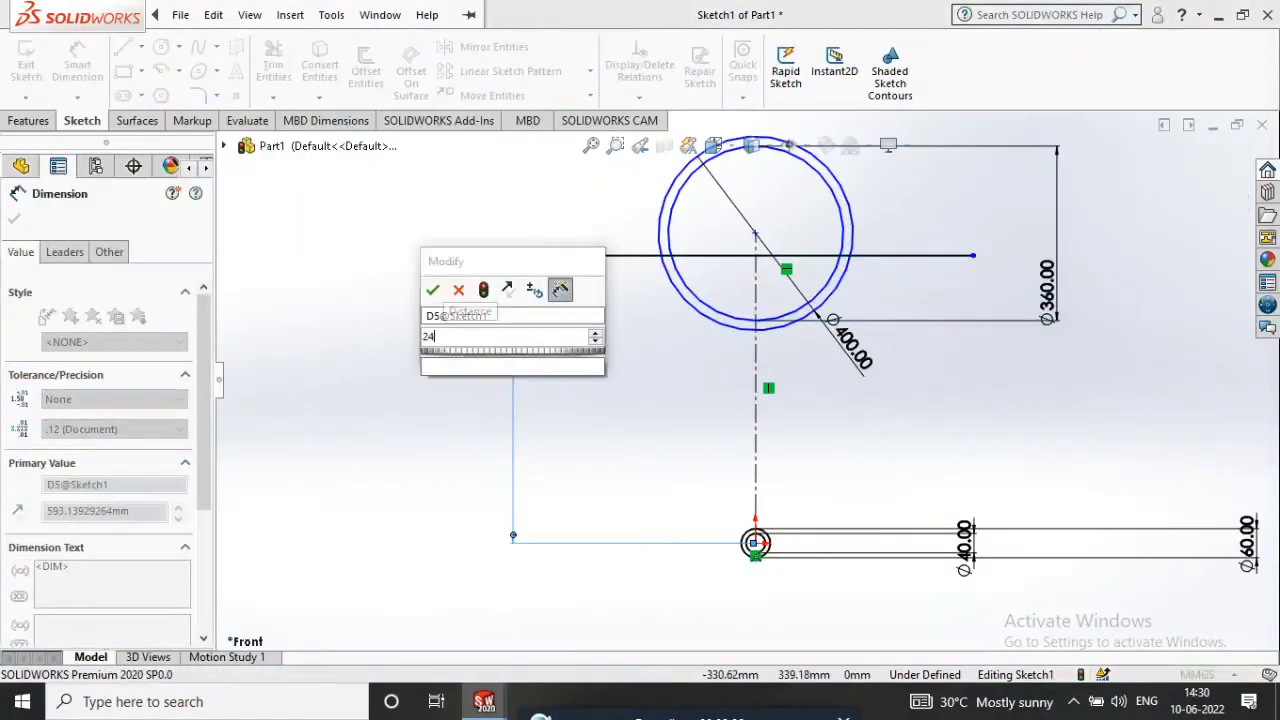
key("Return")
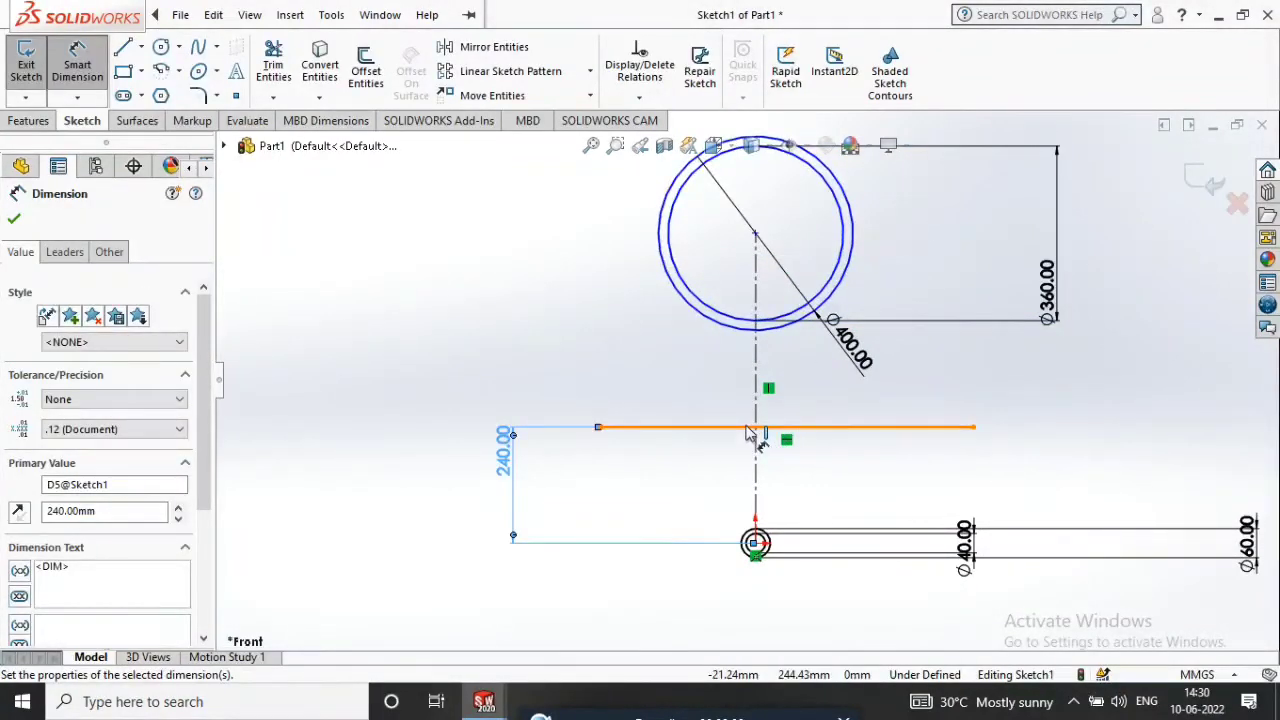
Dimension the vertical distance between the horizontal line and the center of the large circles as 40 mm.
left_click(748, 432)
left_click(755, 233)
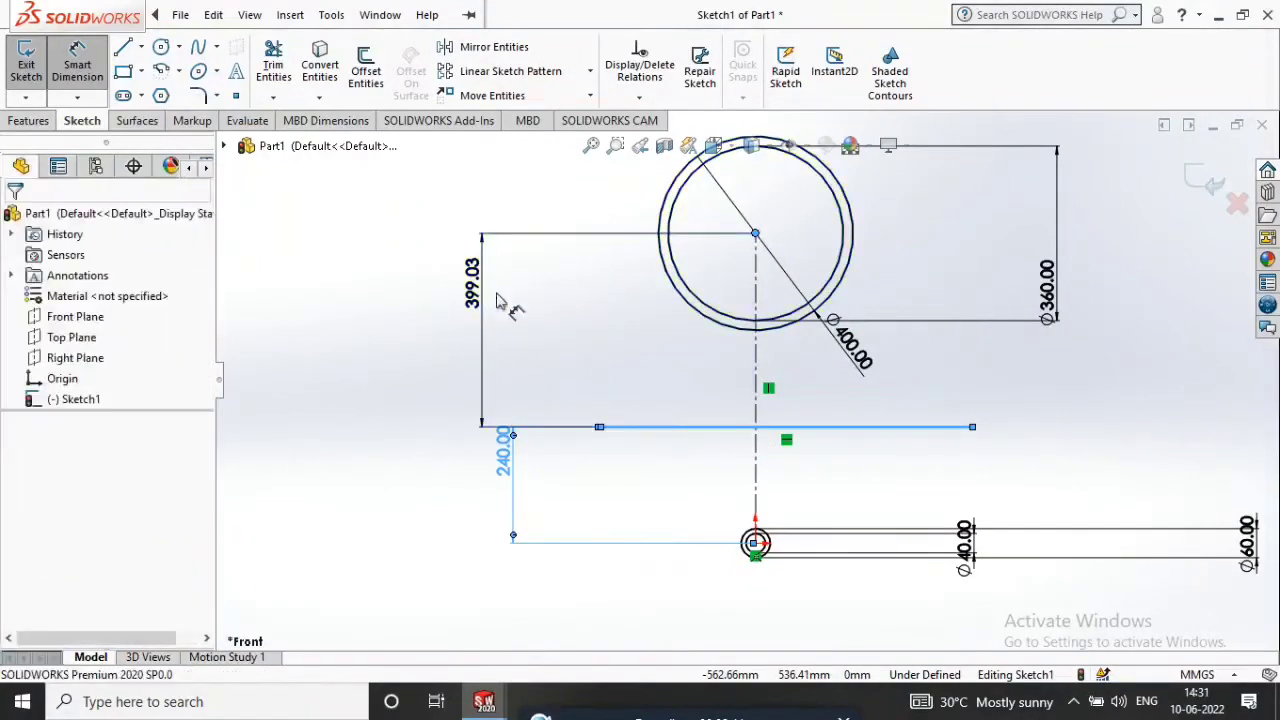
left_click(485, 290)
type("40")
key("Return")
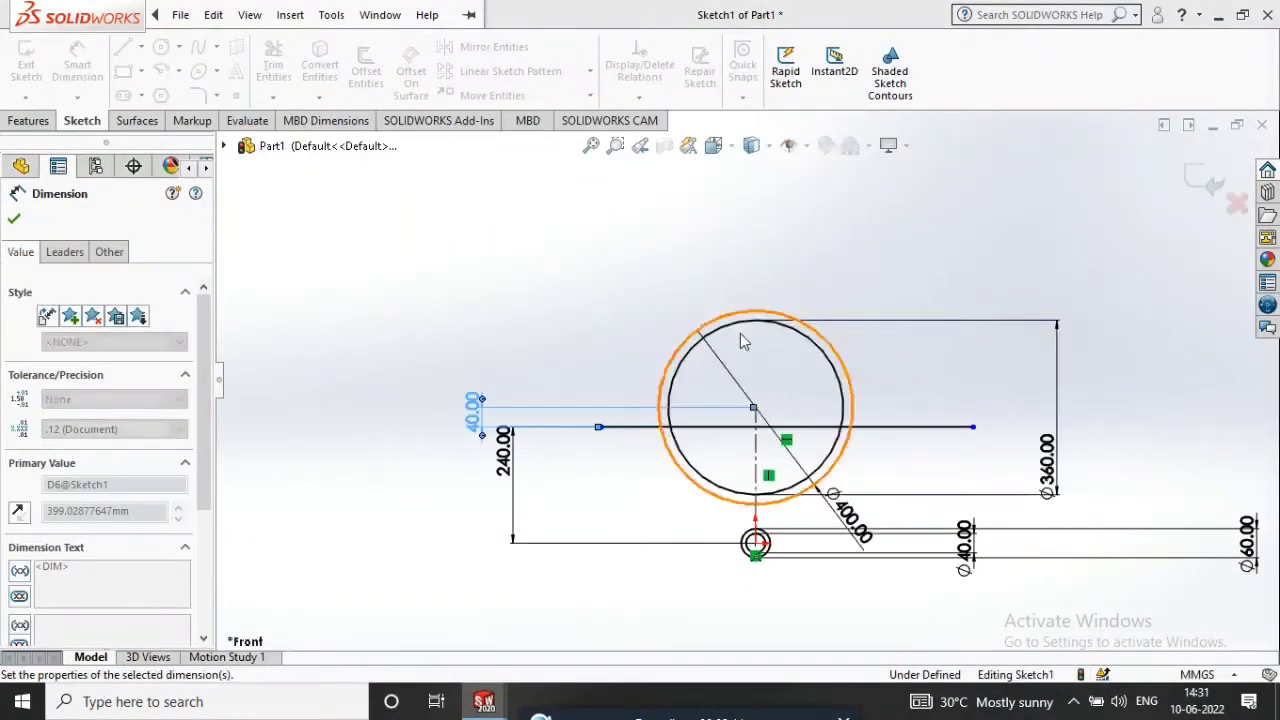
Sketch a line on the left side of the profile, tangent to both the 400 mm circle and the 60 mm circle.
scroll(755, 543, "down", 2)
scroll(745, 512, "up", 3)
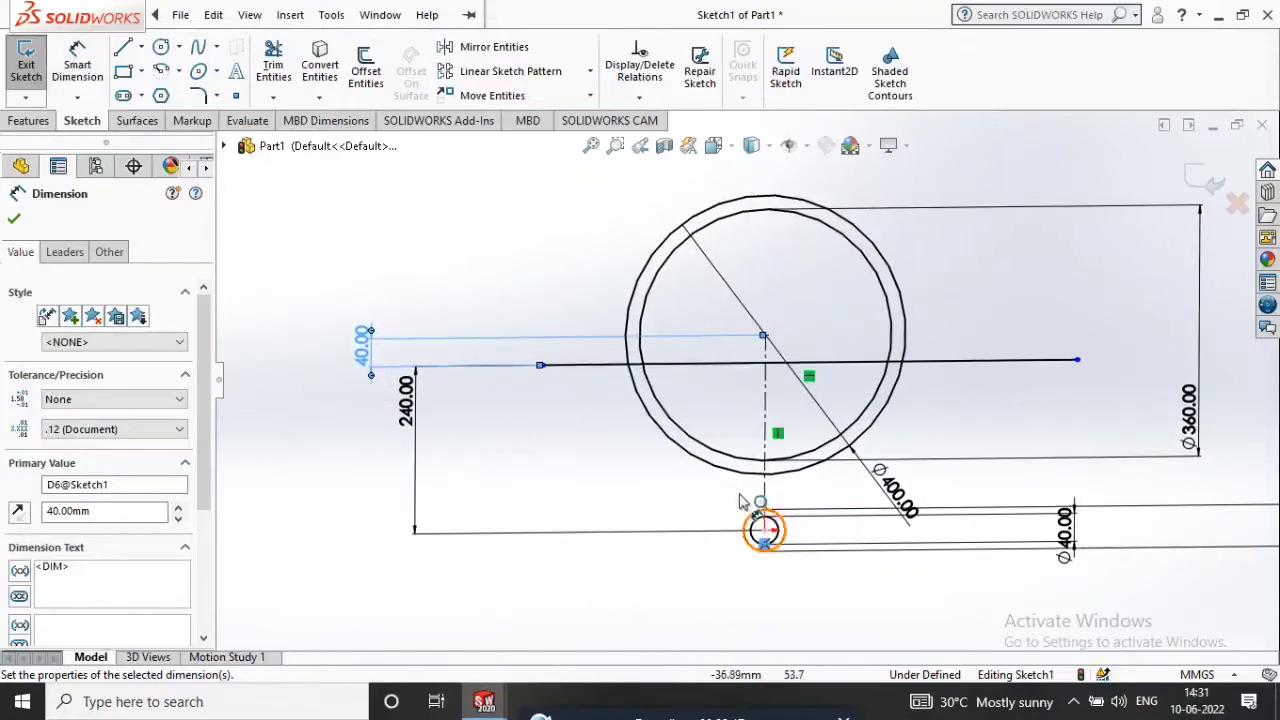
left_click(123, 48)
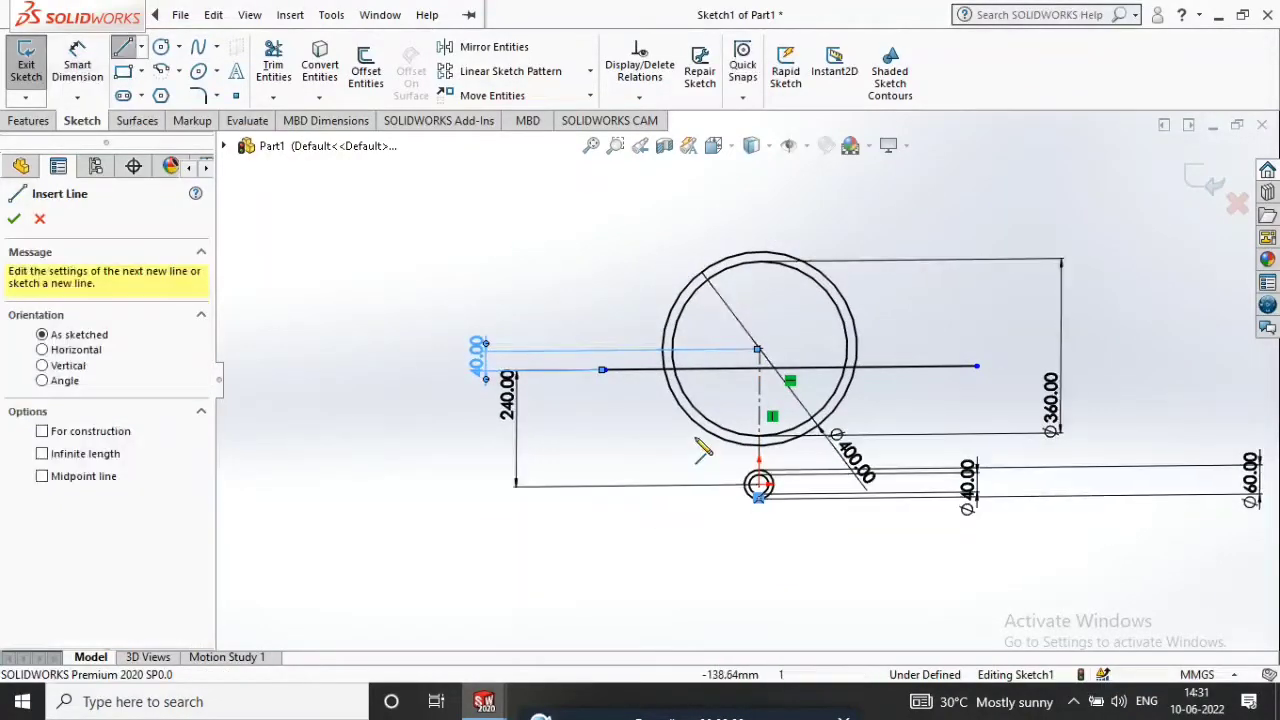
left_click(677, 394)
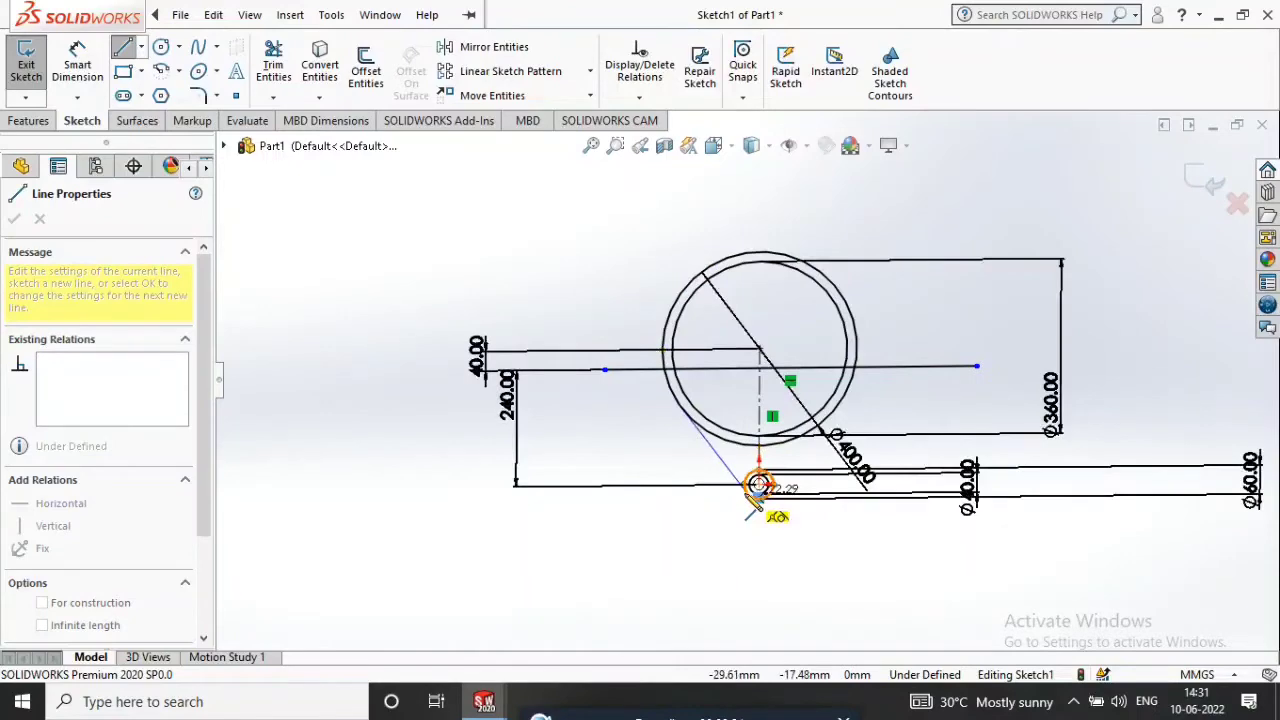
scroll(758, 486, "down", 3)
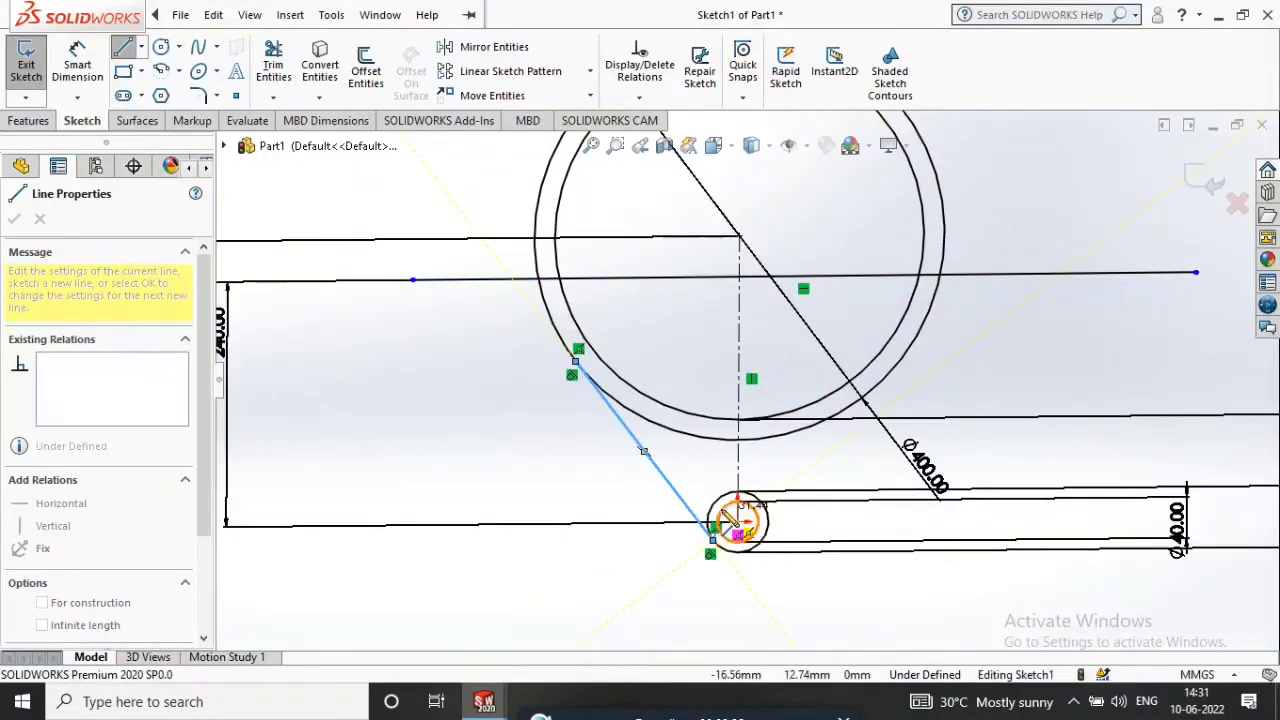
right_click(665, 560)
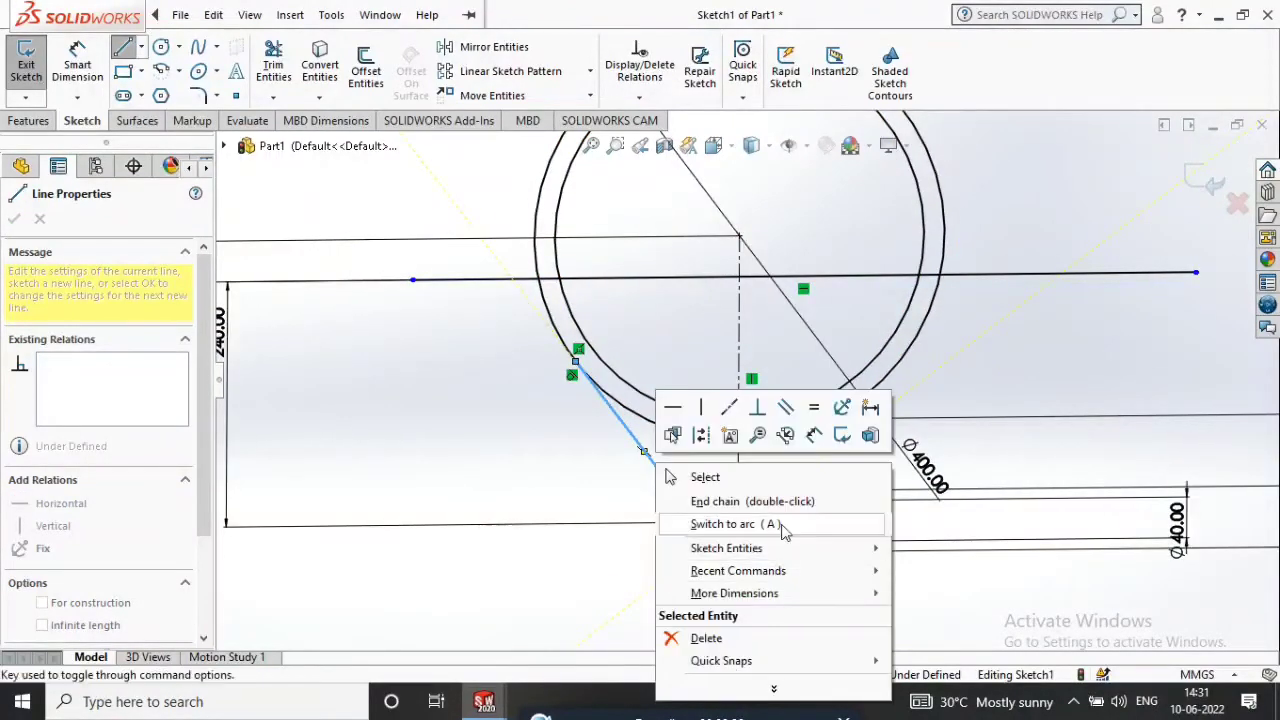
left_click(770, 501)
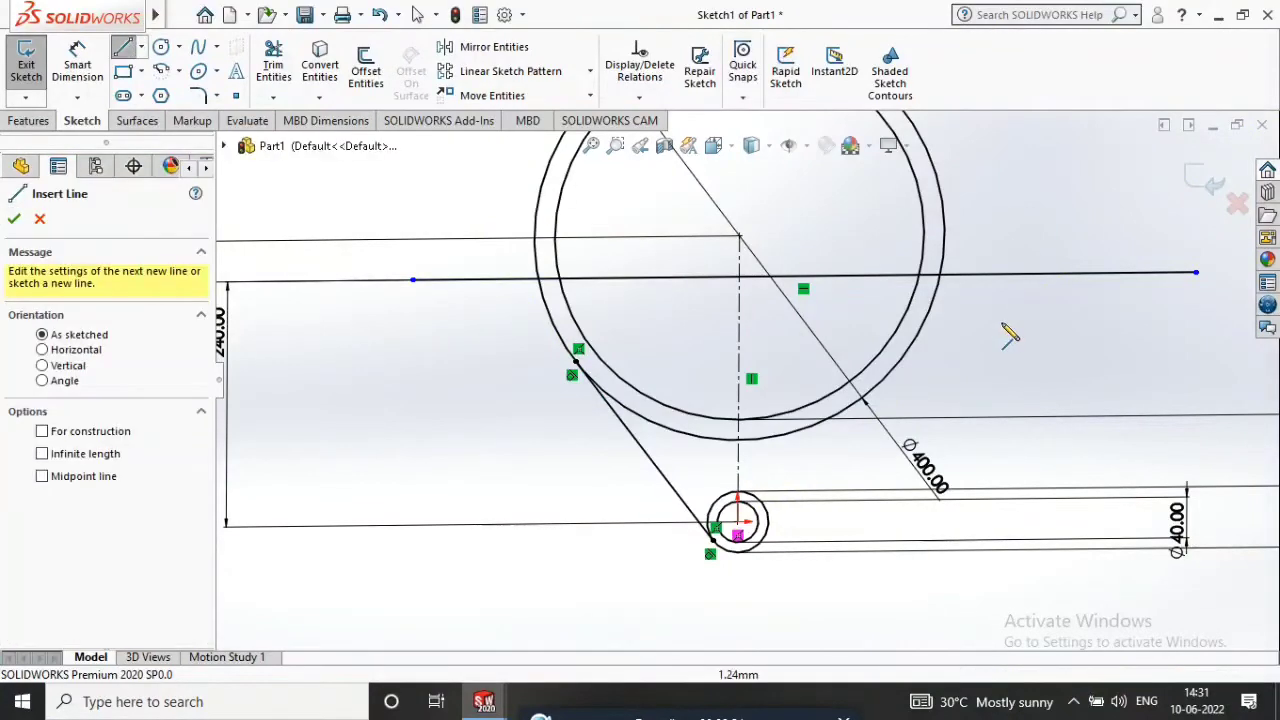
Sketch a matching line on the right side of the profile, tangent to the 400 mm and 60 mm circles.
left_click(940, 345)
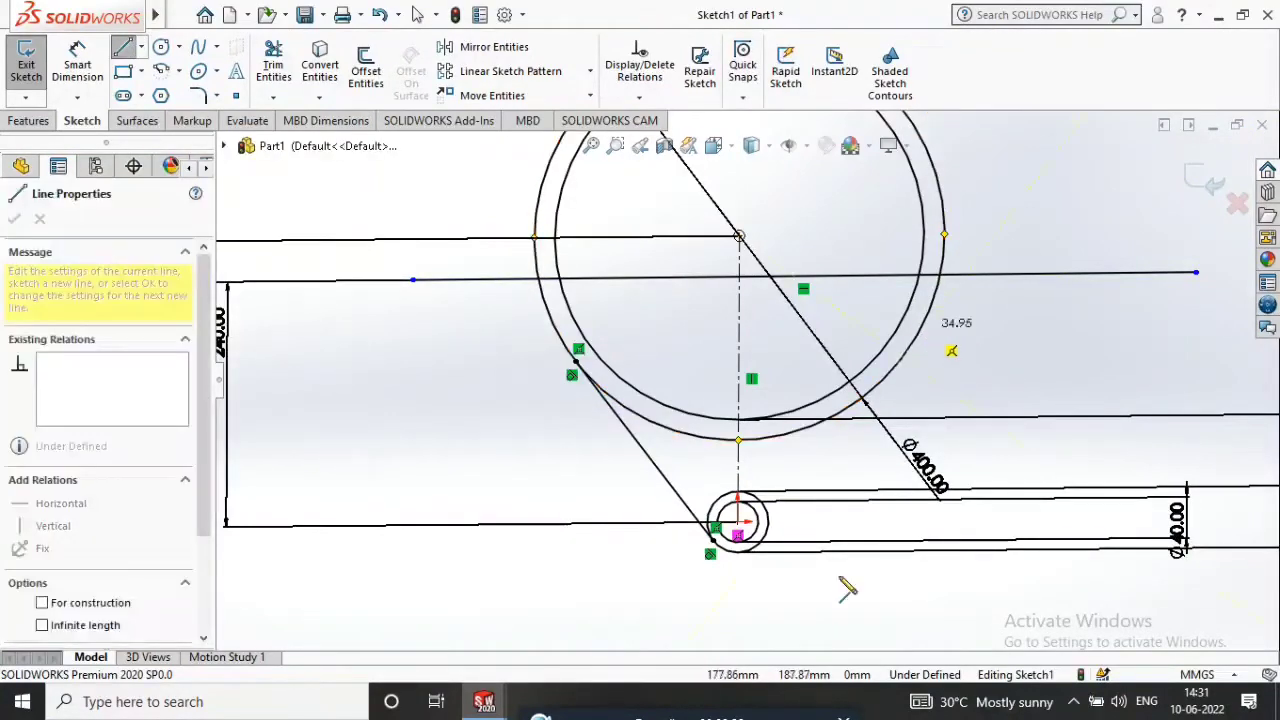
left_click(763, 539)
right_click(958, 436)
left_click(962, 469)
key("Escape")
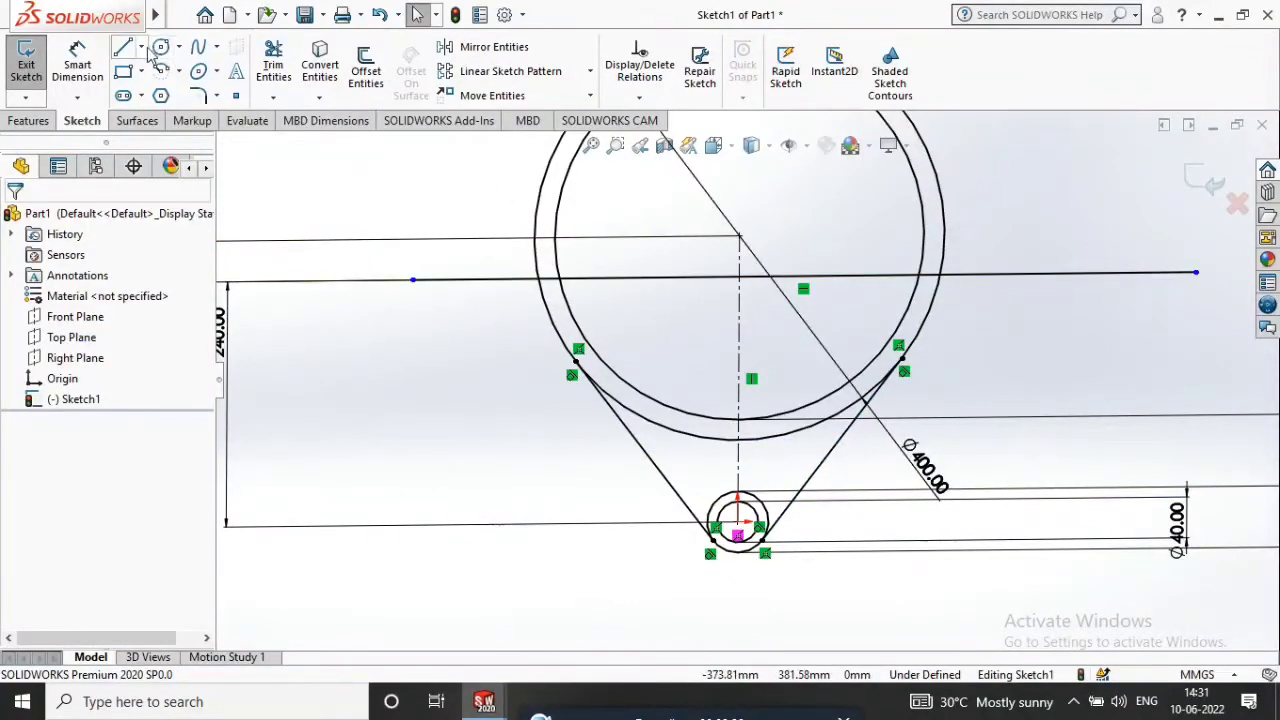
Trim the large circles above the horizontal line, and trim that line to the two short segments between the arcs.
left_click(273, 65)
scroll(740, 385, "up", 1)
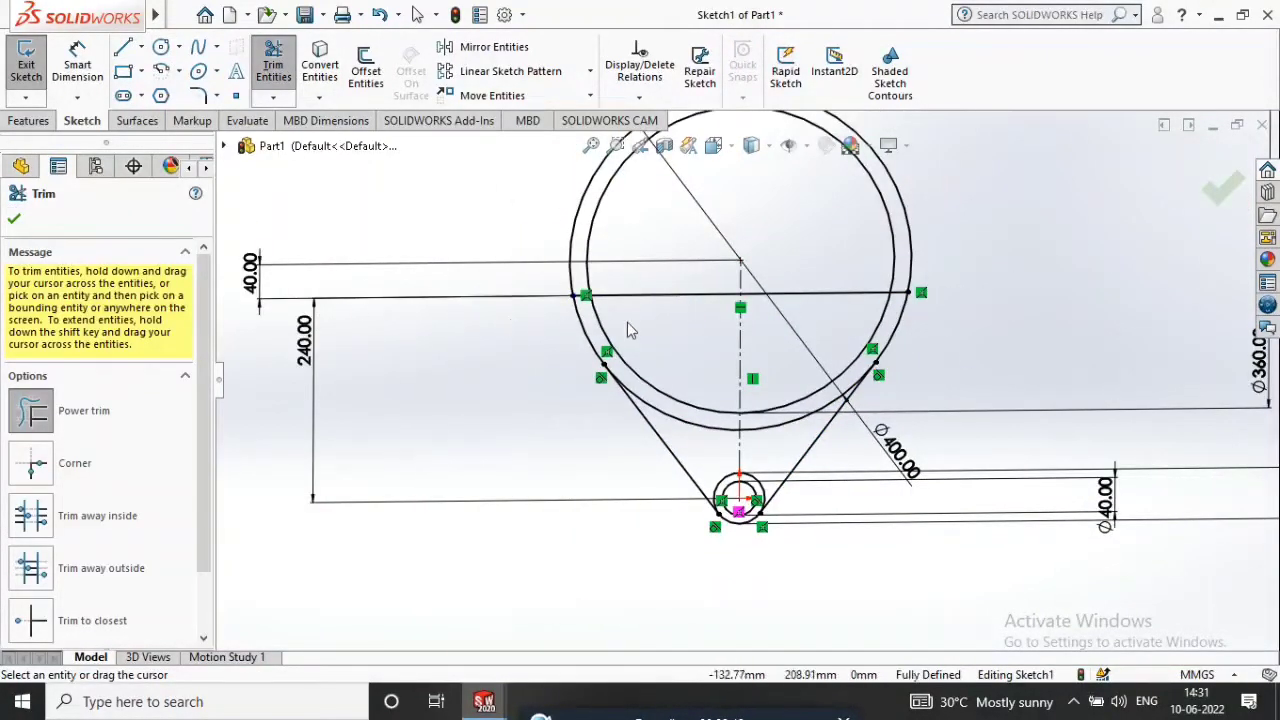
scroll(627, 325, "down", 1)
mouse_move(631, 235)
left_mouse_down()
mouse_move(528, 242)
mouse_move(757, 286)
mouse_move(726, 358)
left_mouse_up()
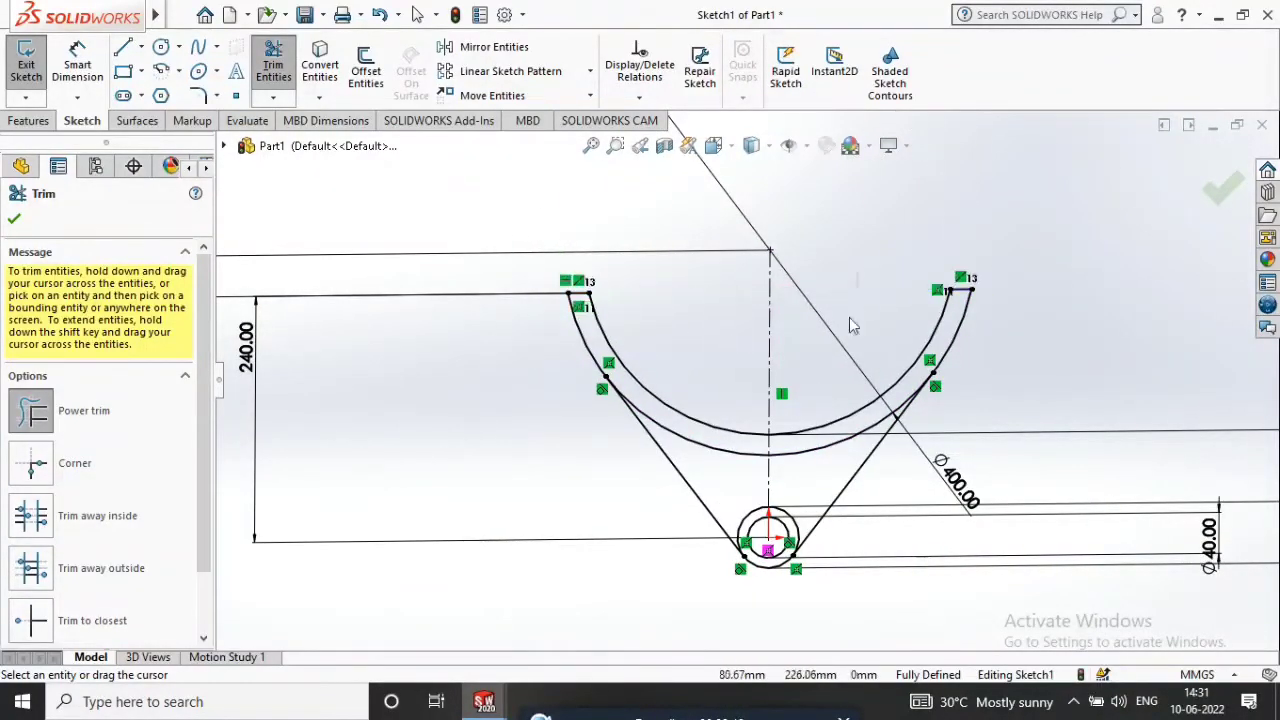
Trim the lower portion of the 400 mm arc between the two tangent lines.
scroll(780, 420, "up", 2)
scroll(735, 428, "down", 2)
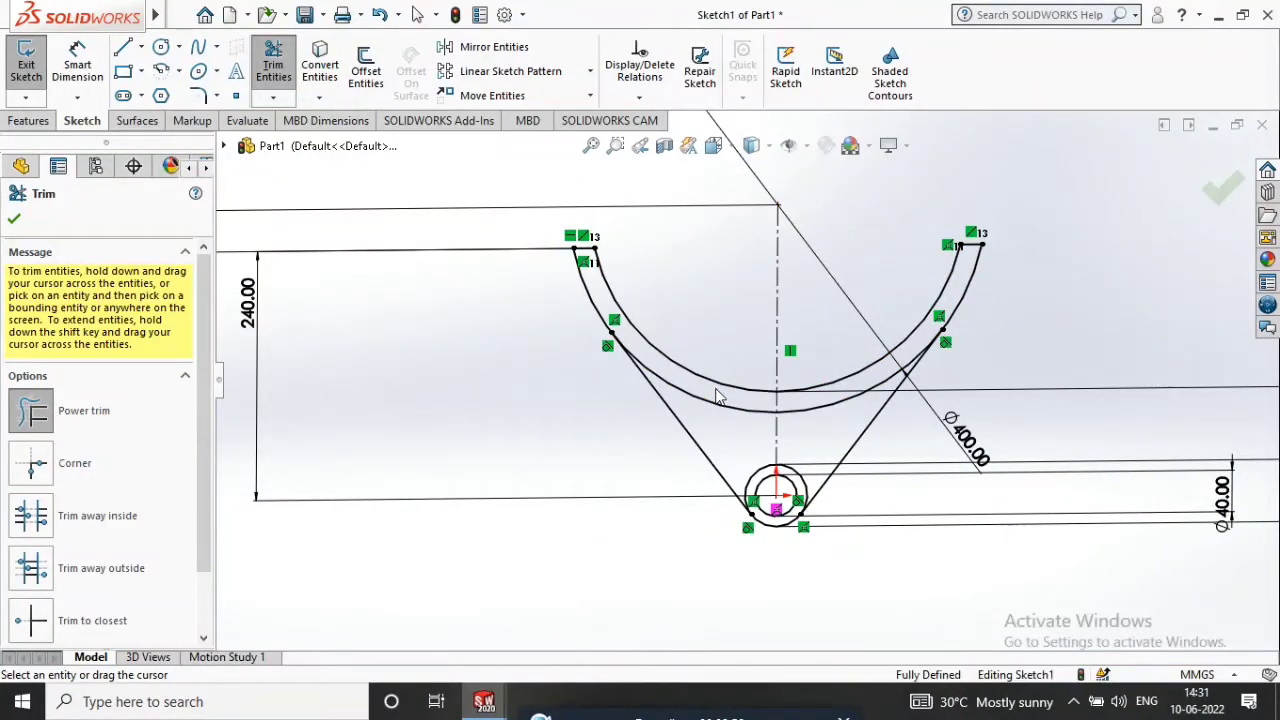
left_click_drag(716, 404, 720, 445)
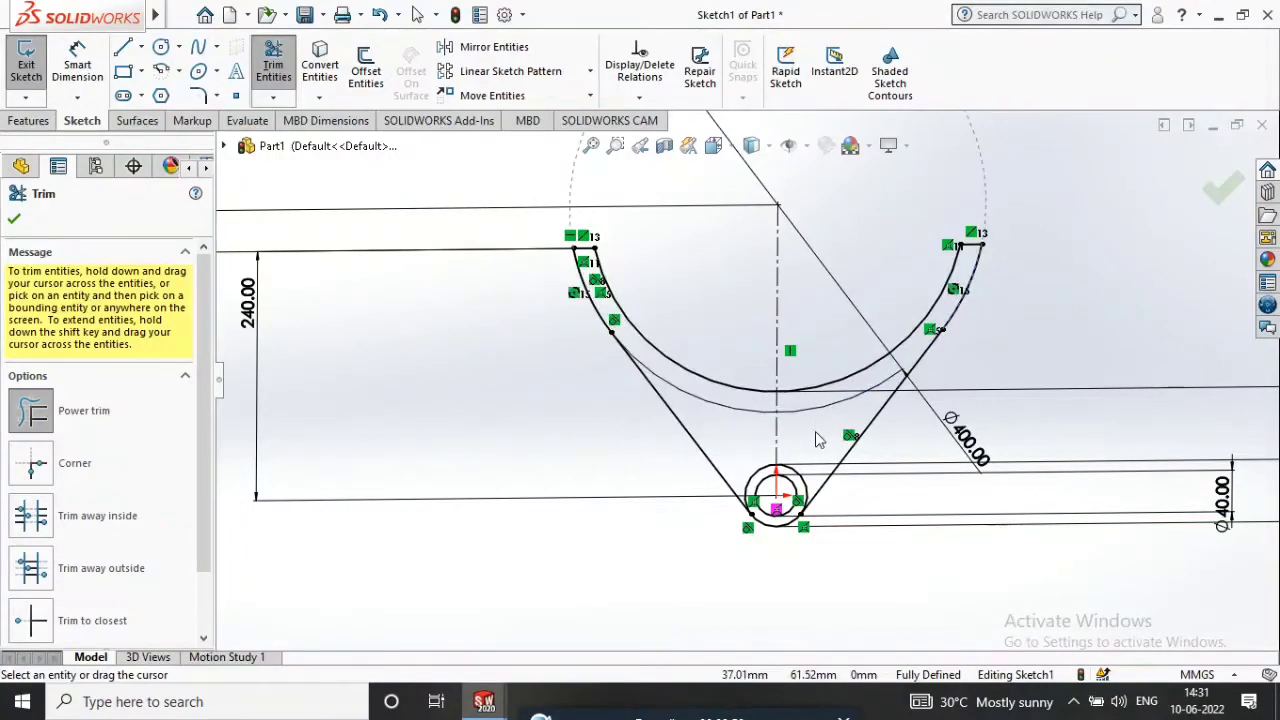
Trim the upper arc of the 60 mm circle between the tangent lines and finish trimming.
scroll(815, 431, "up", 2)
scroll(787, 440, "down", 3)
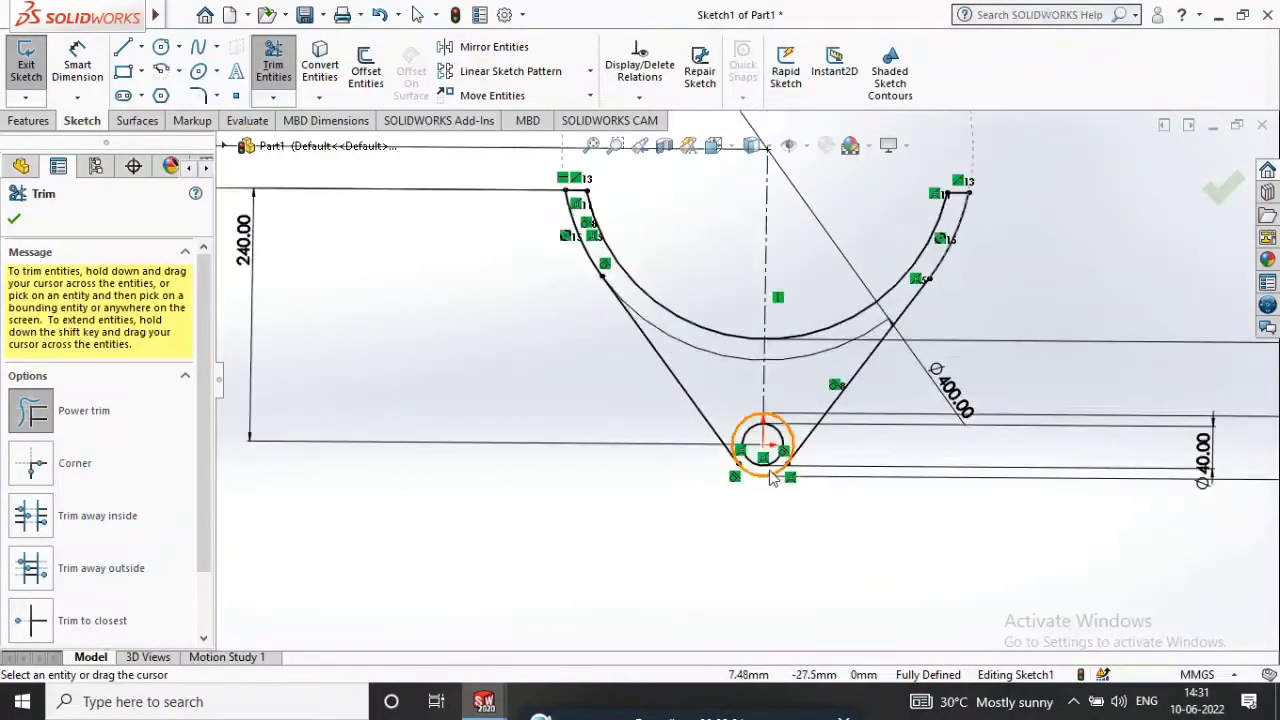
left_click_drag(778, 396, 778, 406)
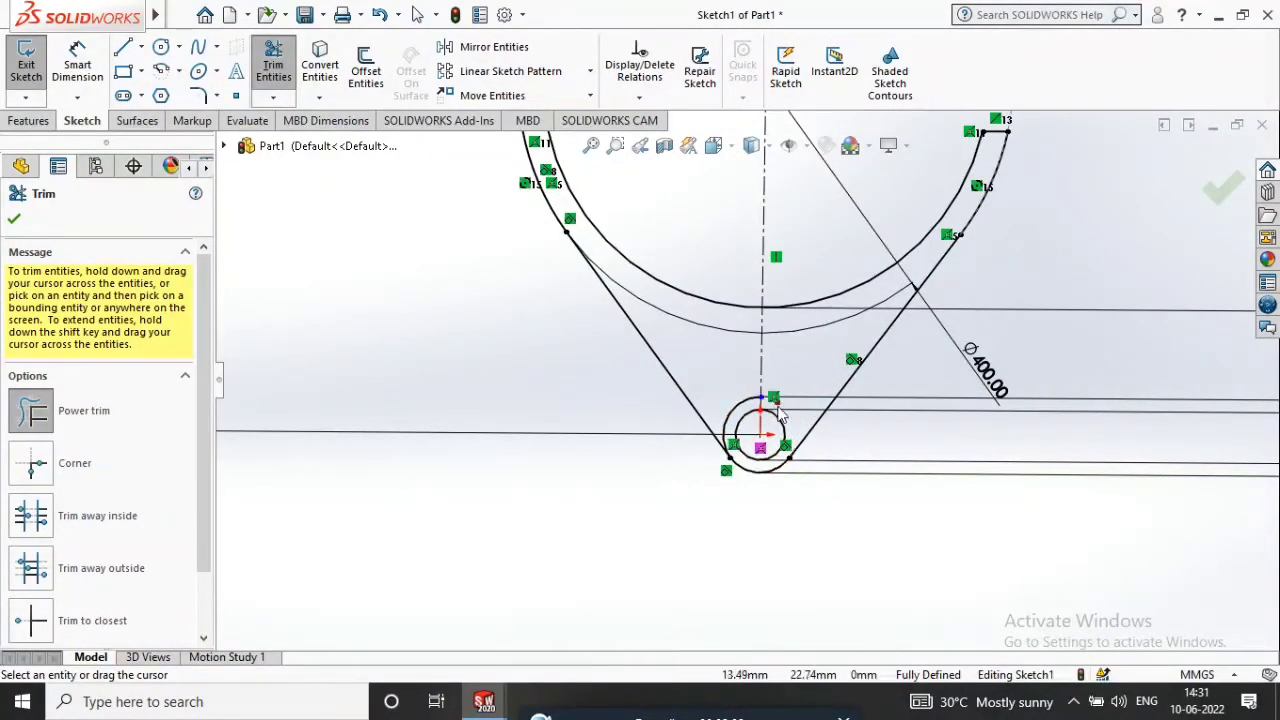
mouse_move(731, 394)
middle_mouse_down()
mouse_move(847, 359)
mouse_move(1006, 338)
middle_mouse_up()
left_click(14, 219)
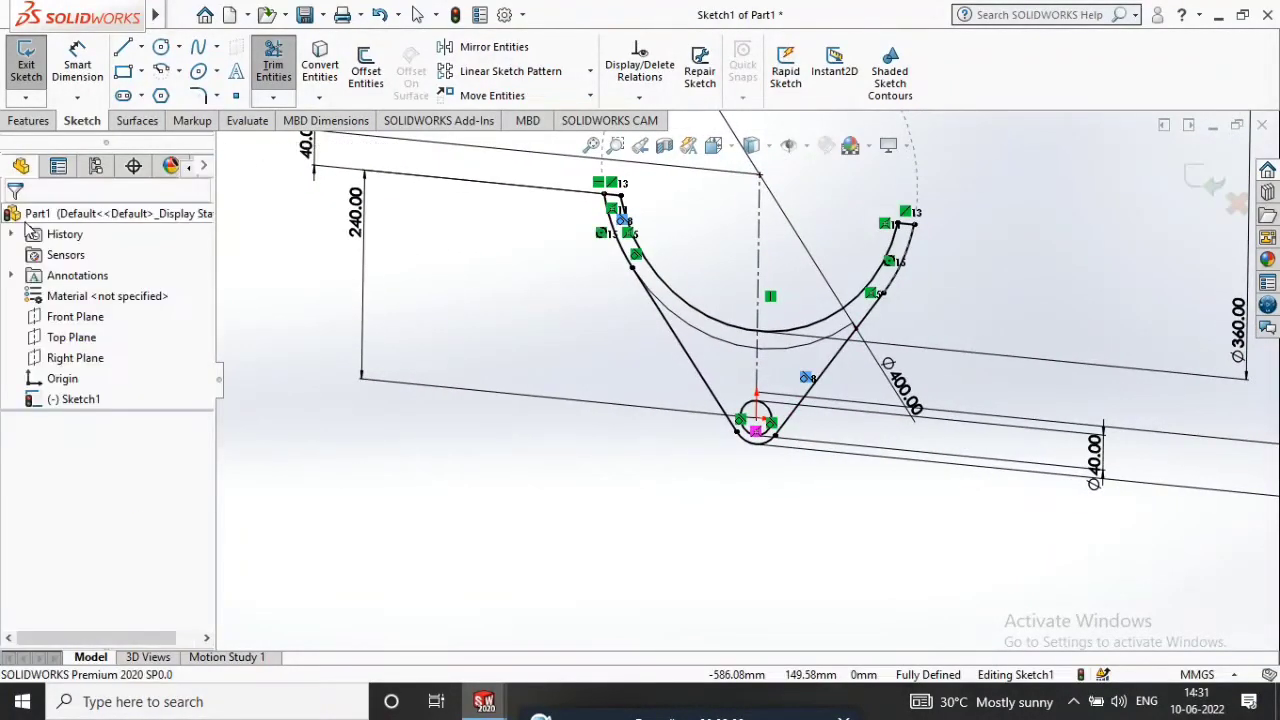
Start an Extruded Boss/Base of the cradle profile and set its depth to 330 mm.
left_click(29, 120)
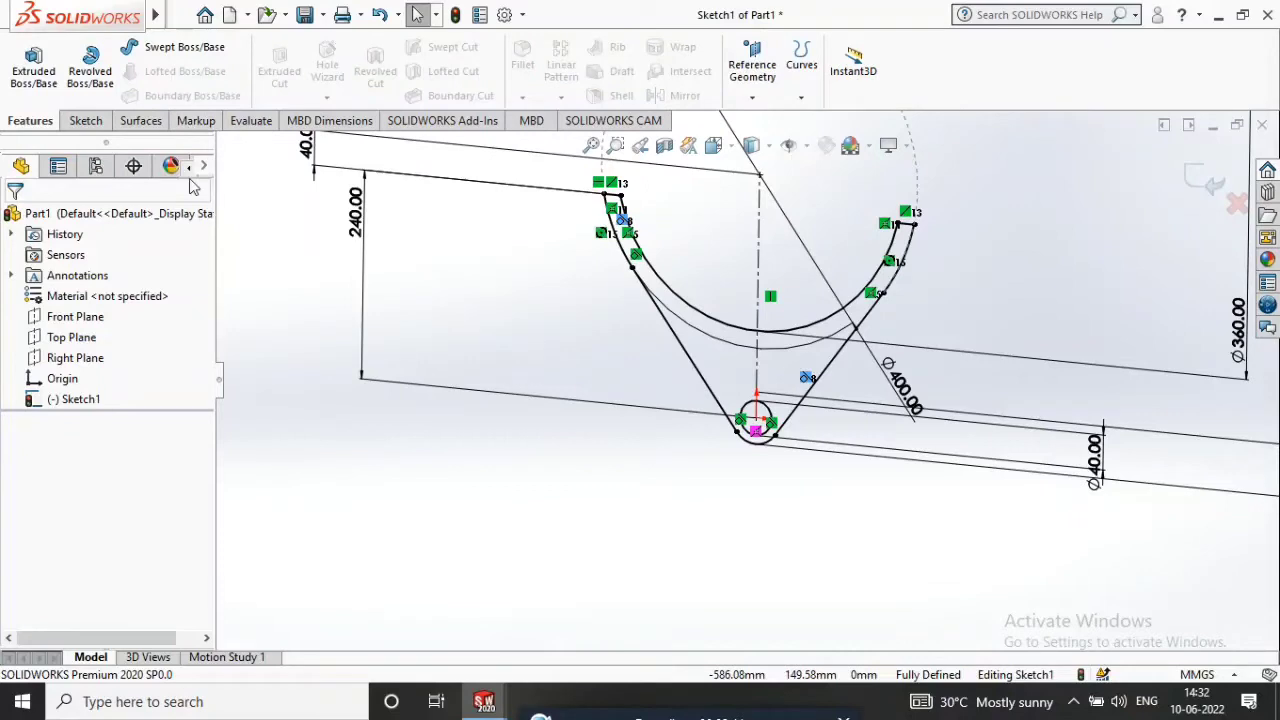
left_click(33, 64)
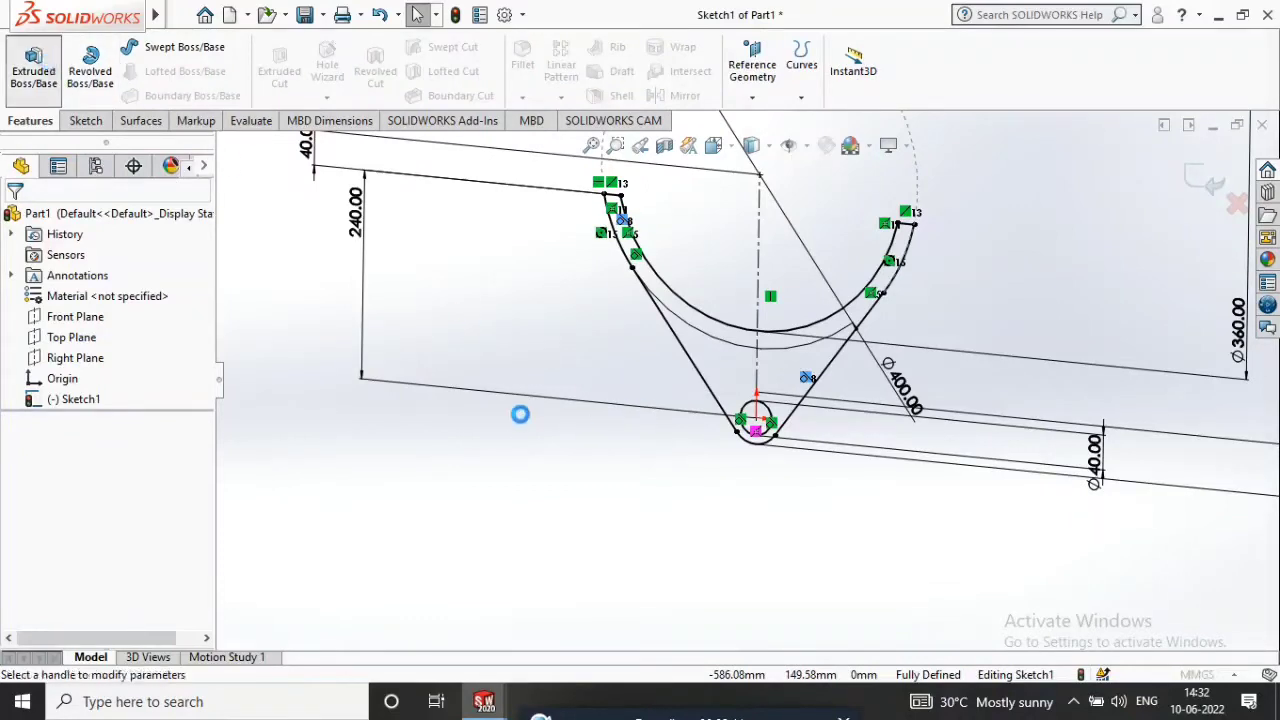
left_click(118, 331)
left_click(143, 424)
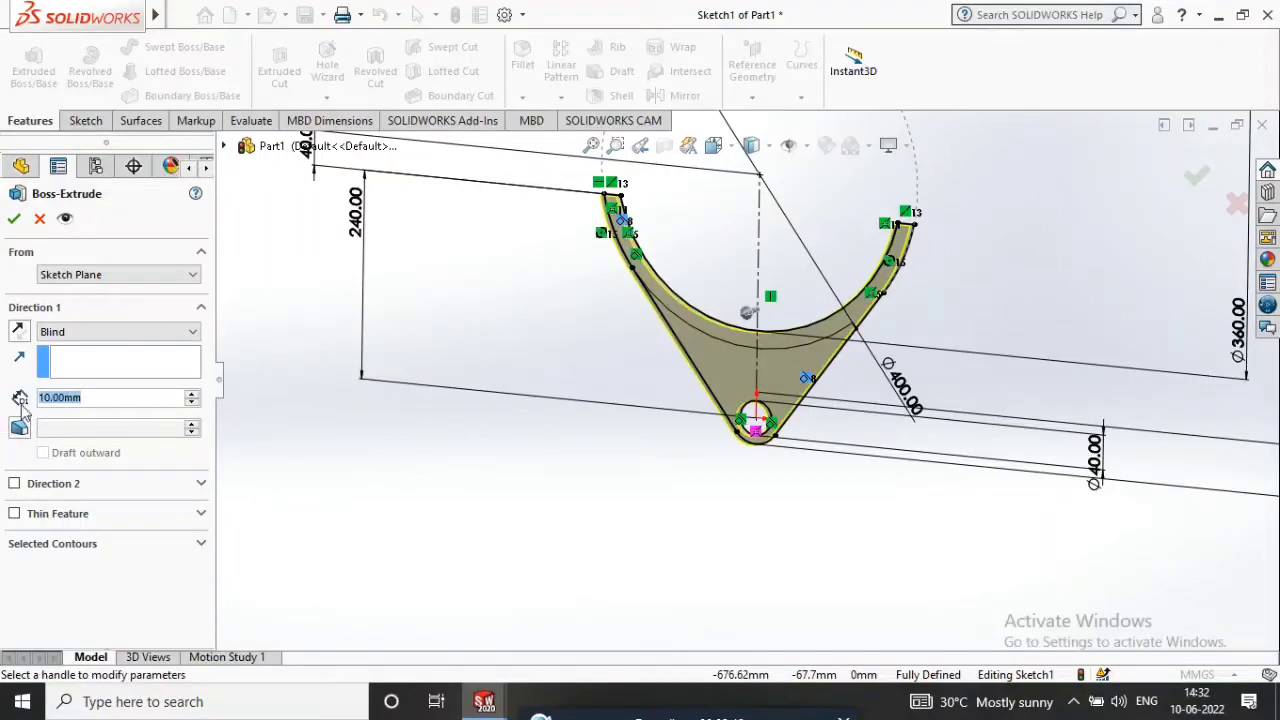
type("330")
key("Return")
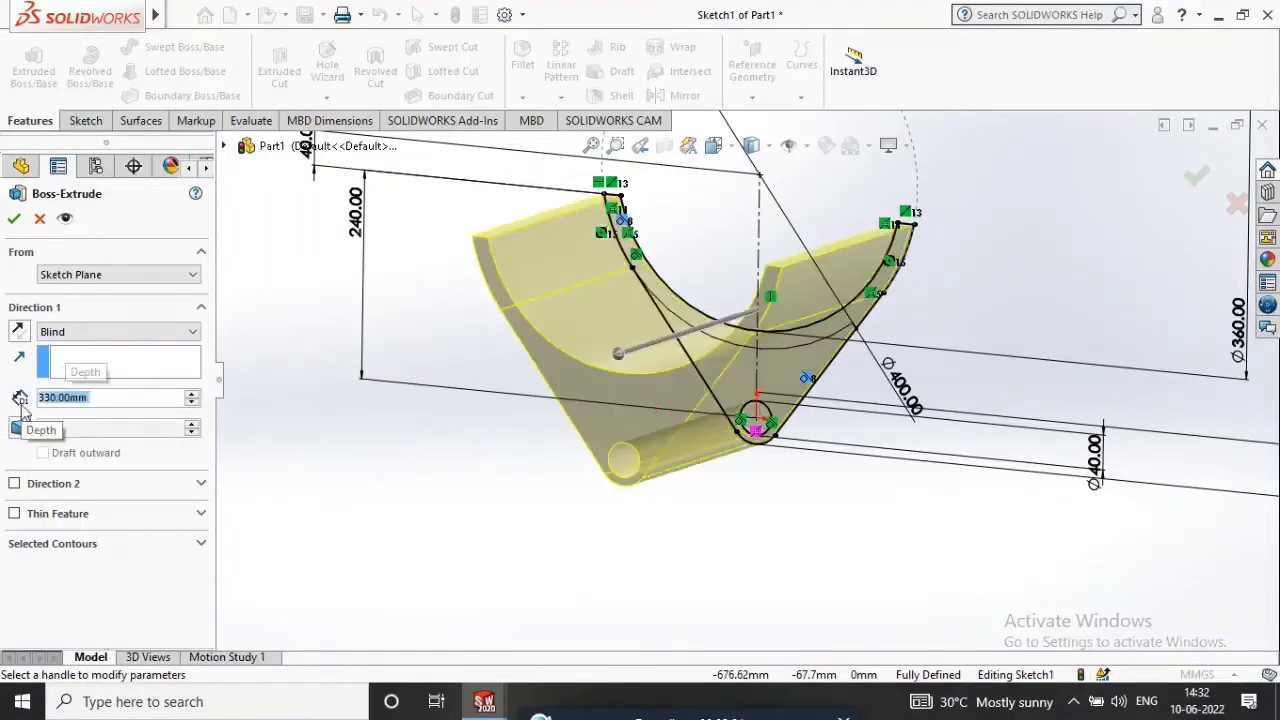
Set the extrusion's end condition to Mid Plane and create the solid.
middle_click_drag(240, 330, 200, 330)
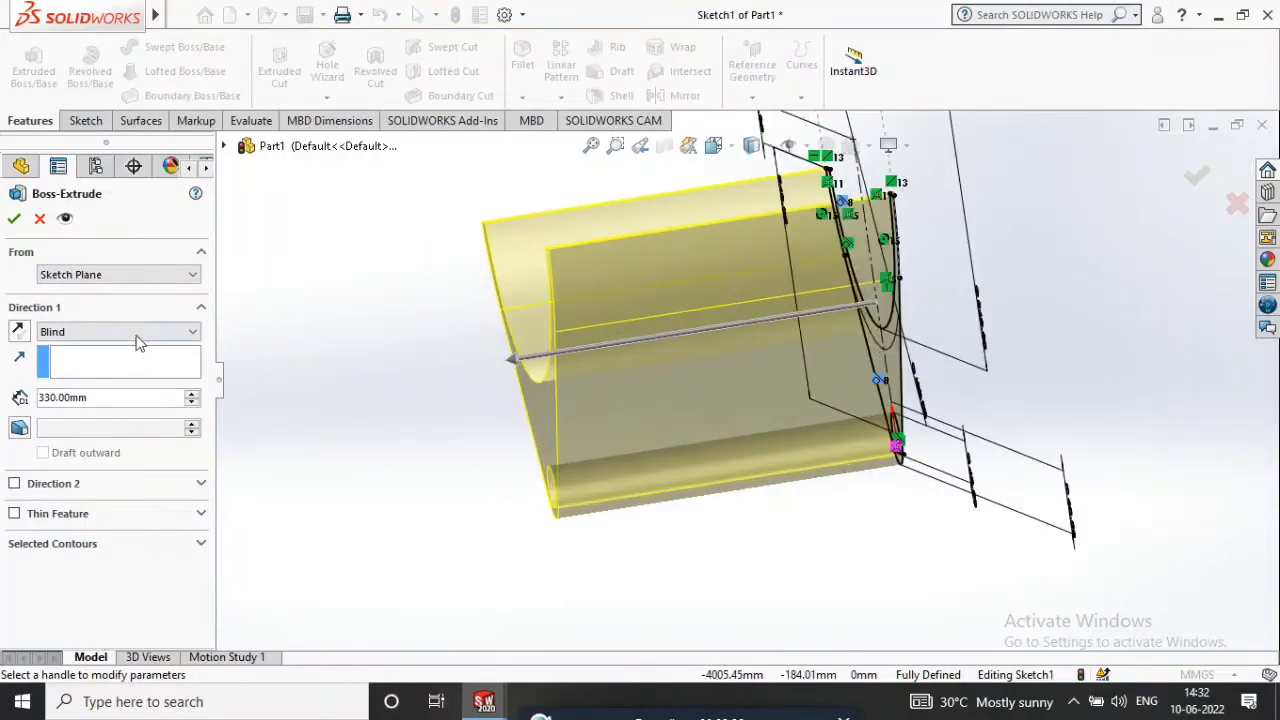
left_click(118, 331)
left_click(100, 414)
middle_click_drag(406, 366, 5, 272)
left_click(13, 219)
middle_click_drag(650, 470, 140, 473)
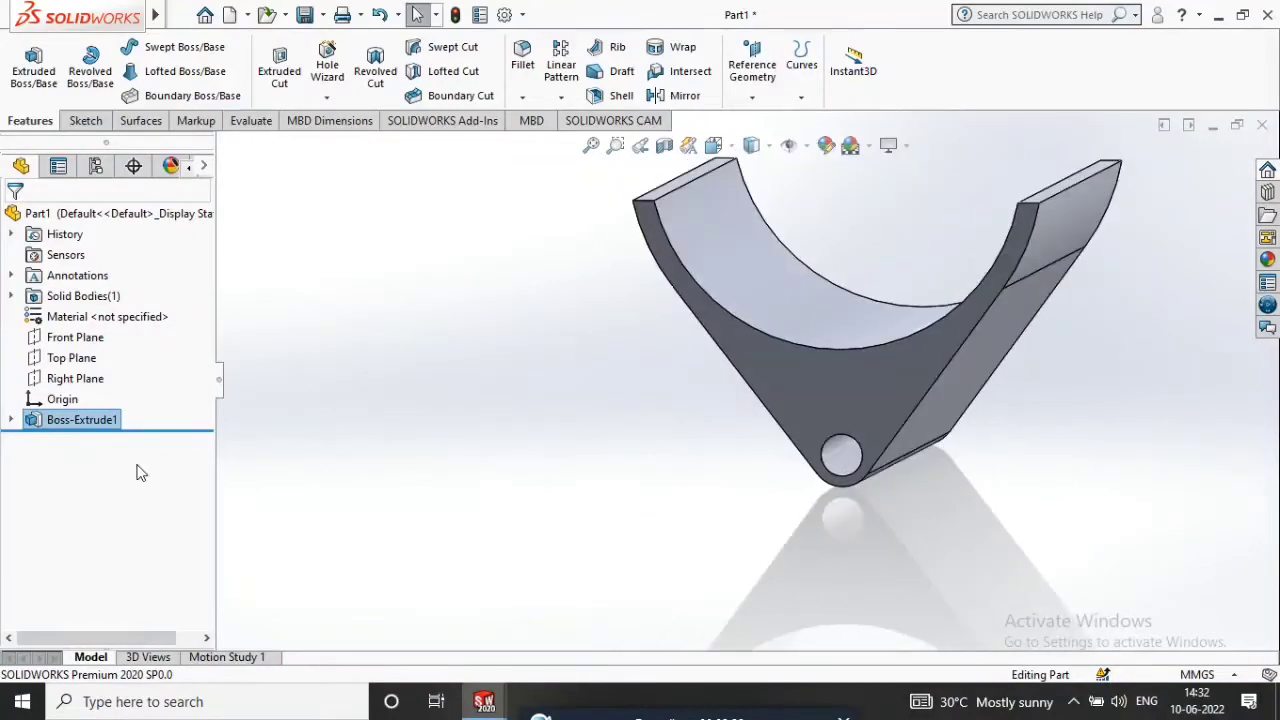
Open a new sketch on the Top Plane, viewed normal to the plane.
left_click(71, 358)
middle_click_drag(921, 393, 733, 441)
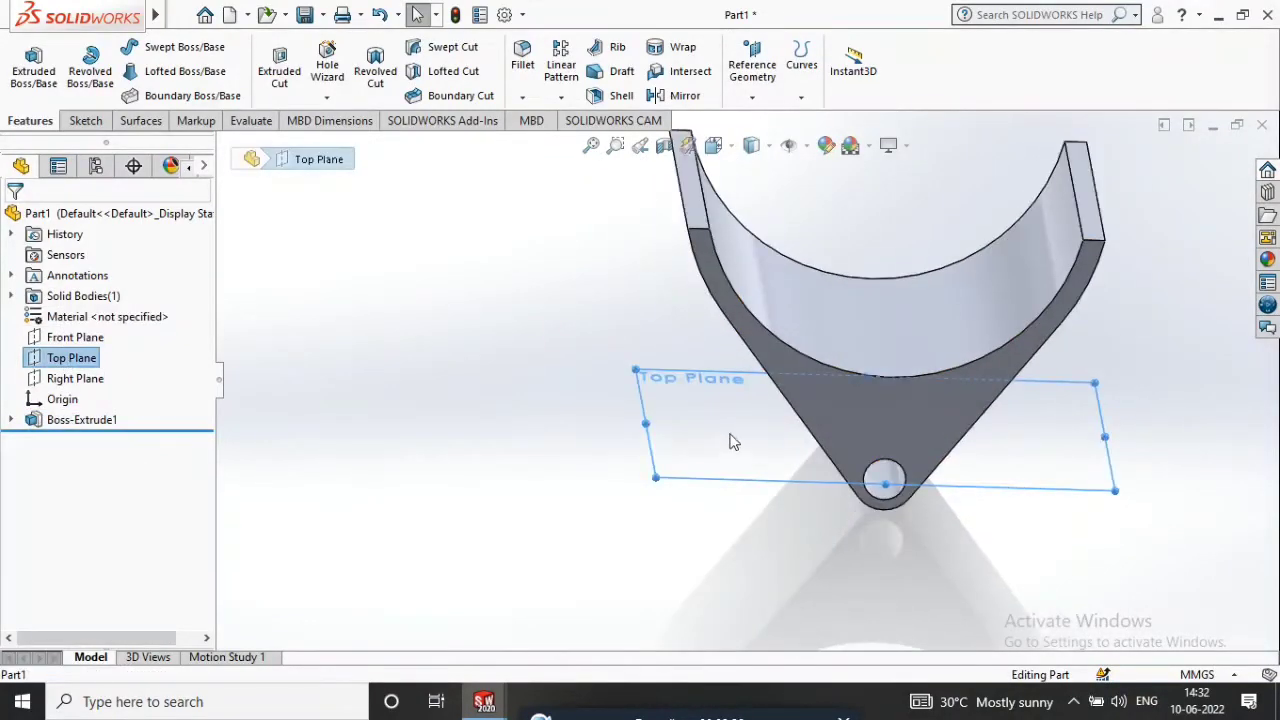
right_click(733, 441)
left_click(864, 407)
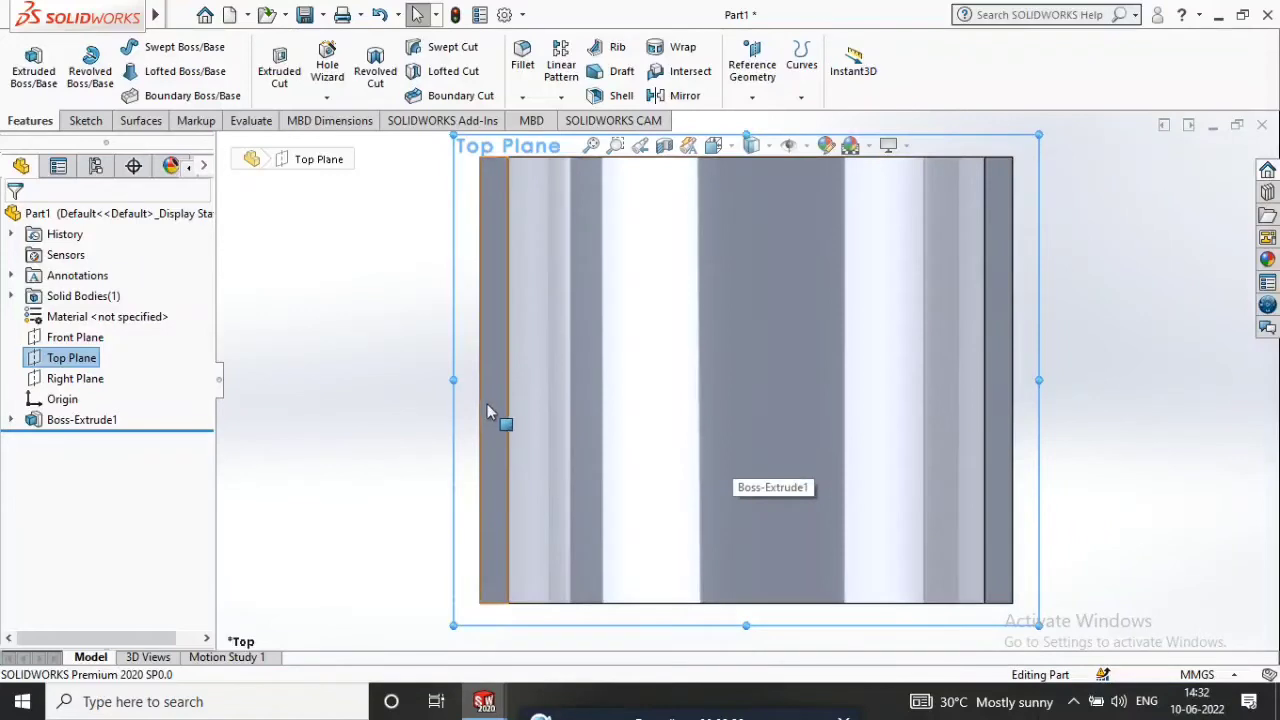
right_click(475, 402)
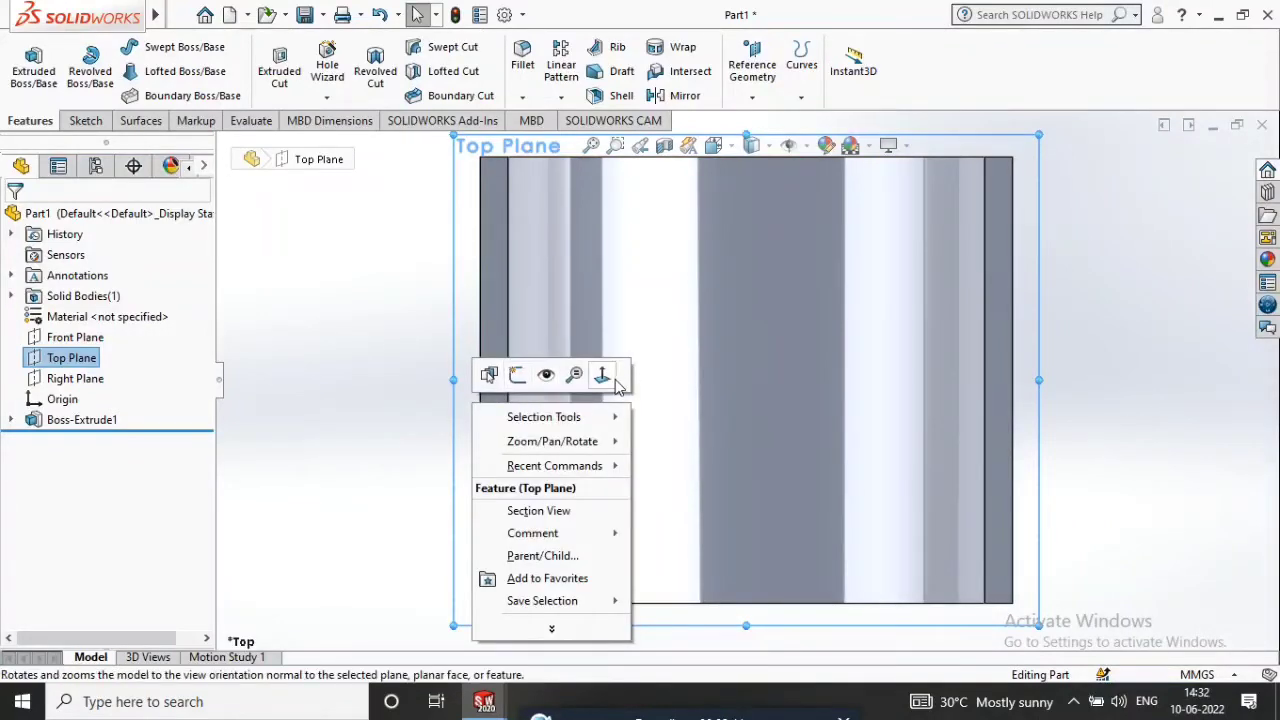
left_click(517, 375)
Sketch a vertical centerline about 261 mm long, extending outward from the midpoint of the body's front edge in the top view.
scroll(745, 500, "down", 3)
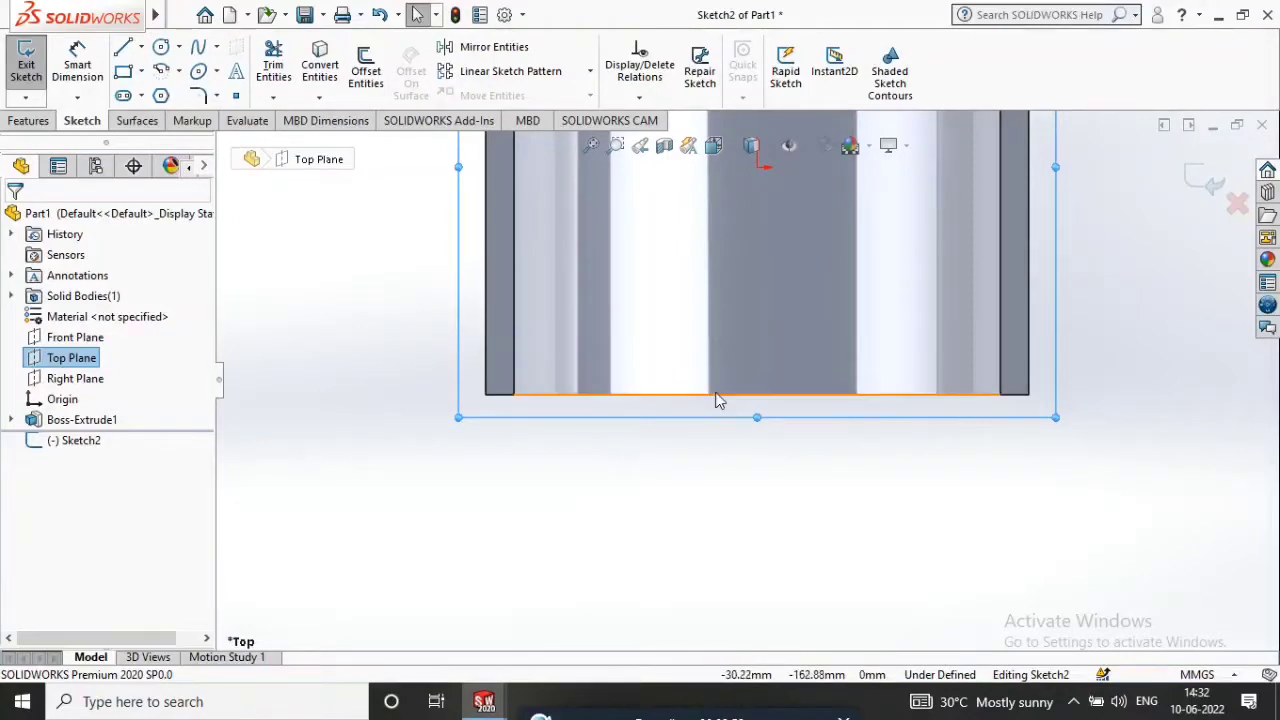
scroll(676, 436, "down", 3)
scroll(673, 435, "up", 3)
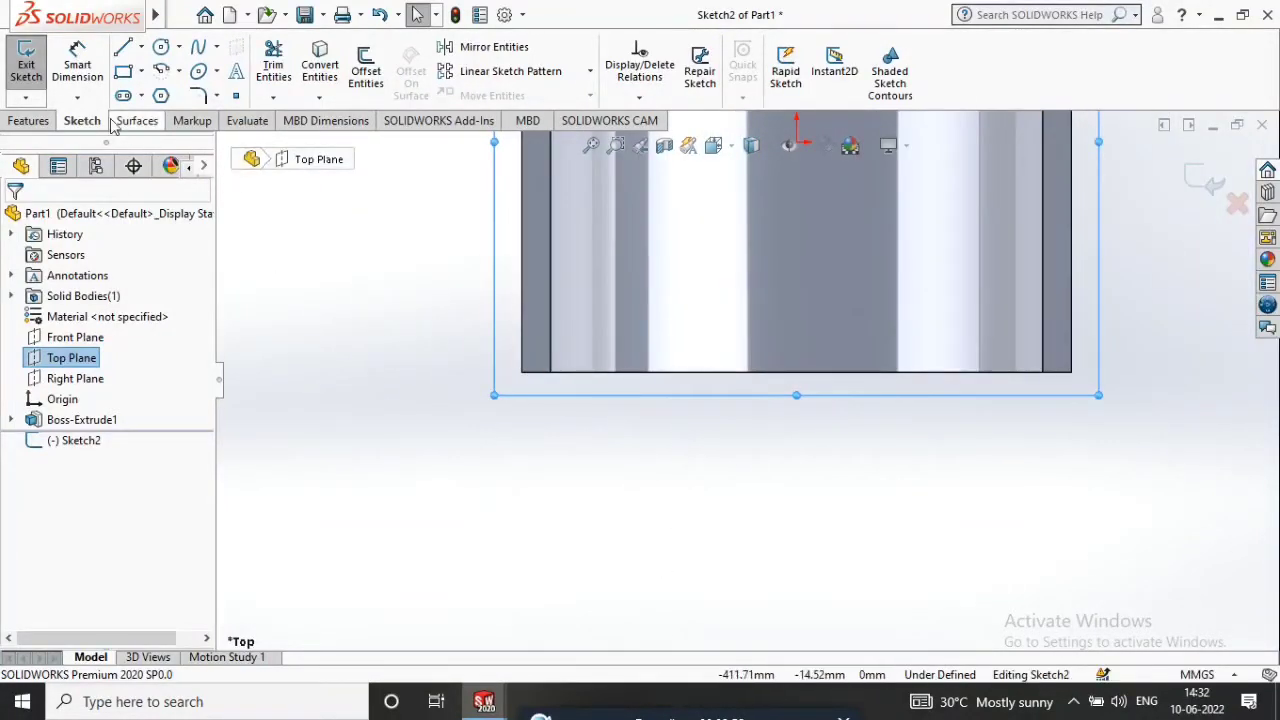
left_click(125, 47)
left_click(141, 47)
left_click(158, 93)
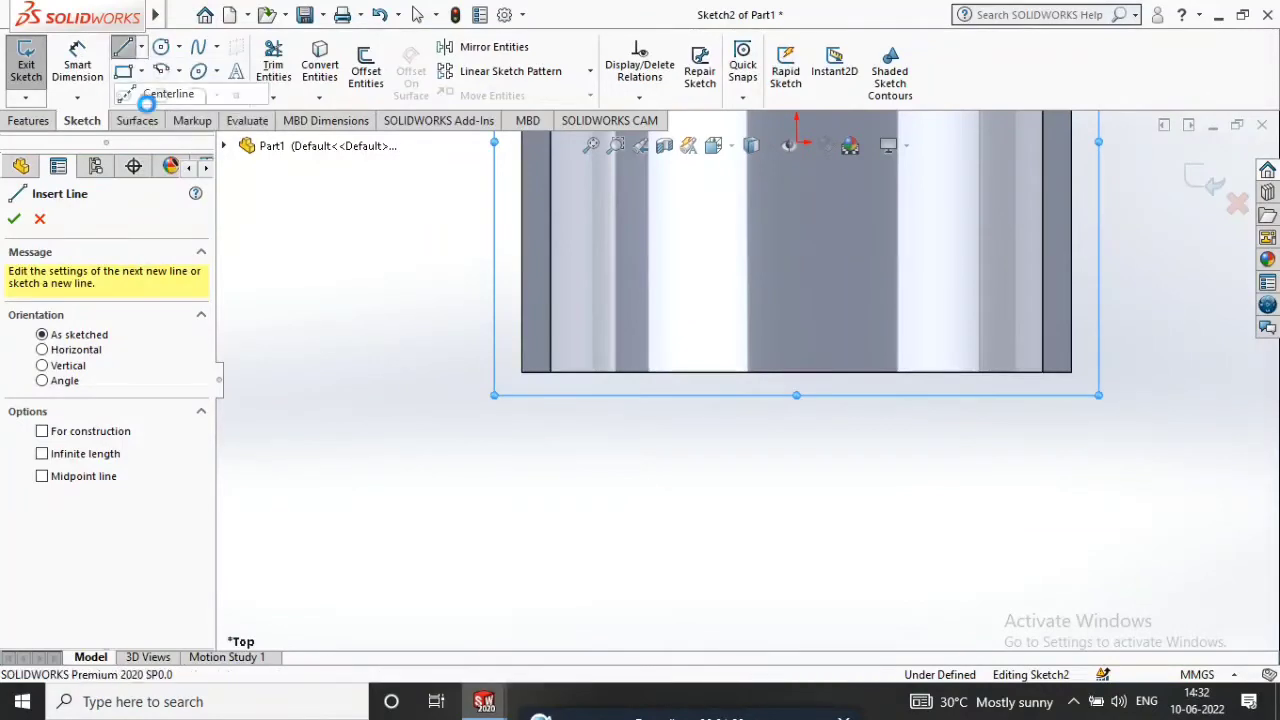
left_click(796, 372)
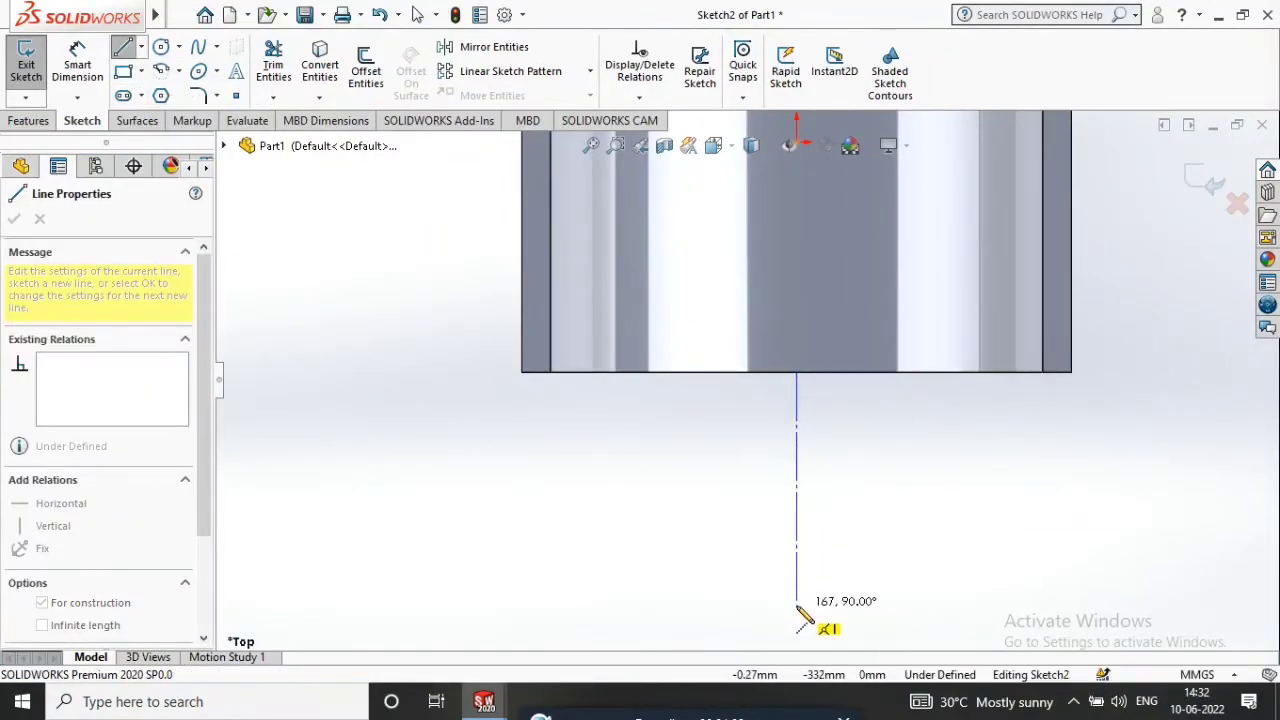
scroll(803, 617, "up", 3)
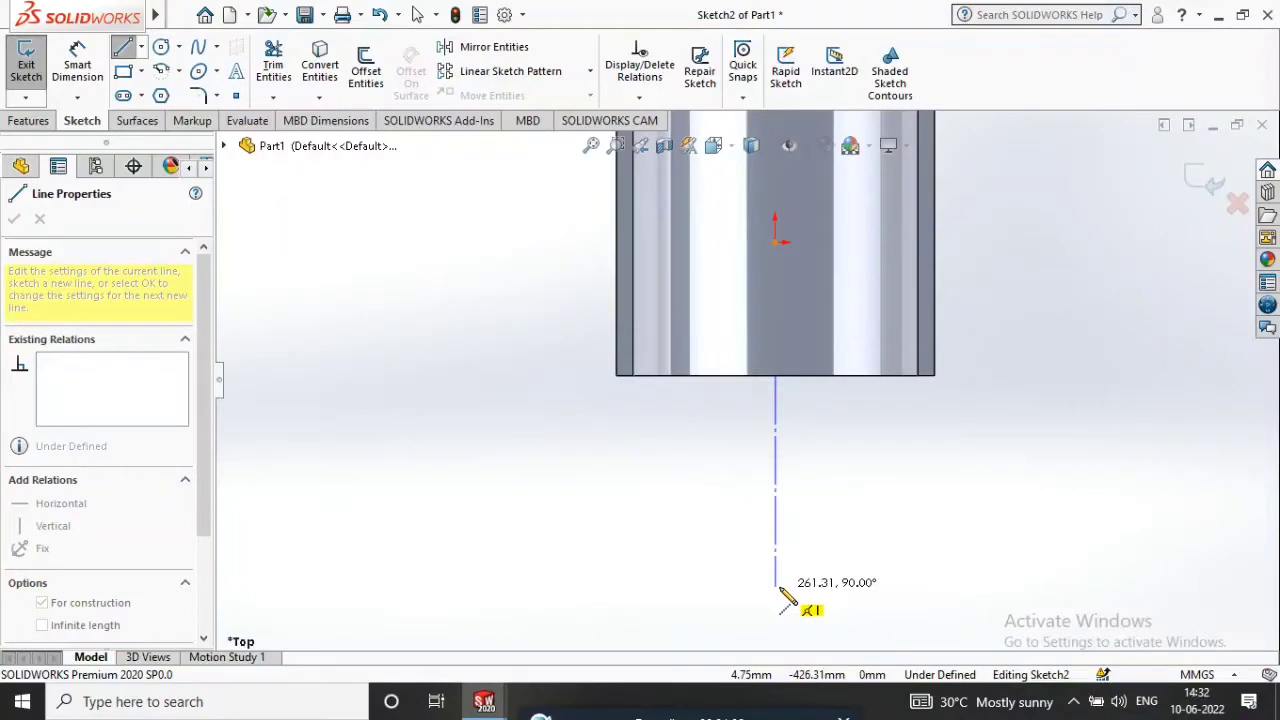
left_click(775, 586)
right_click(820, 478)
left_click(860, 494)
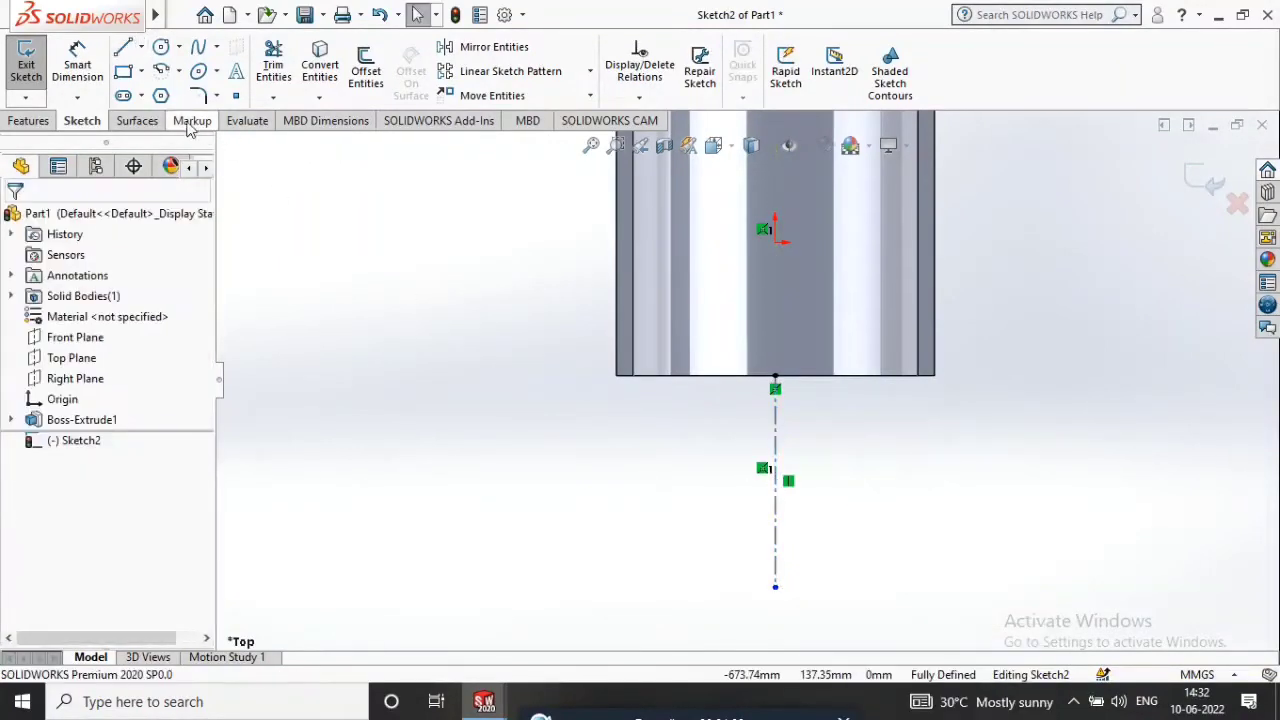
Sketch a horizontal line about 188 mm long on the body's front edge, spanning the centerline.
left_click(122, 47)
scroll(994, 290, "down", 4)
scroll(512, 482, "up", 2)
scroll(499, 430, "down", 3)
left_click(498, 405)
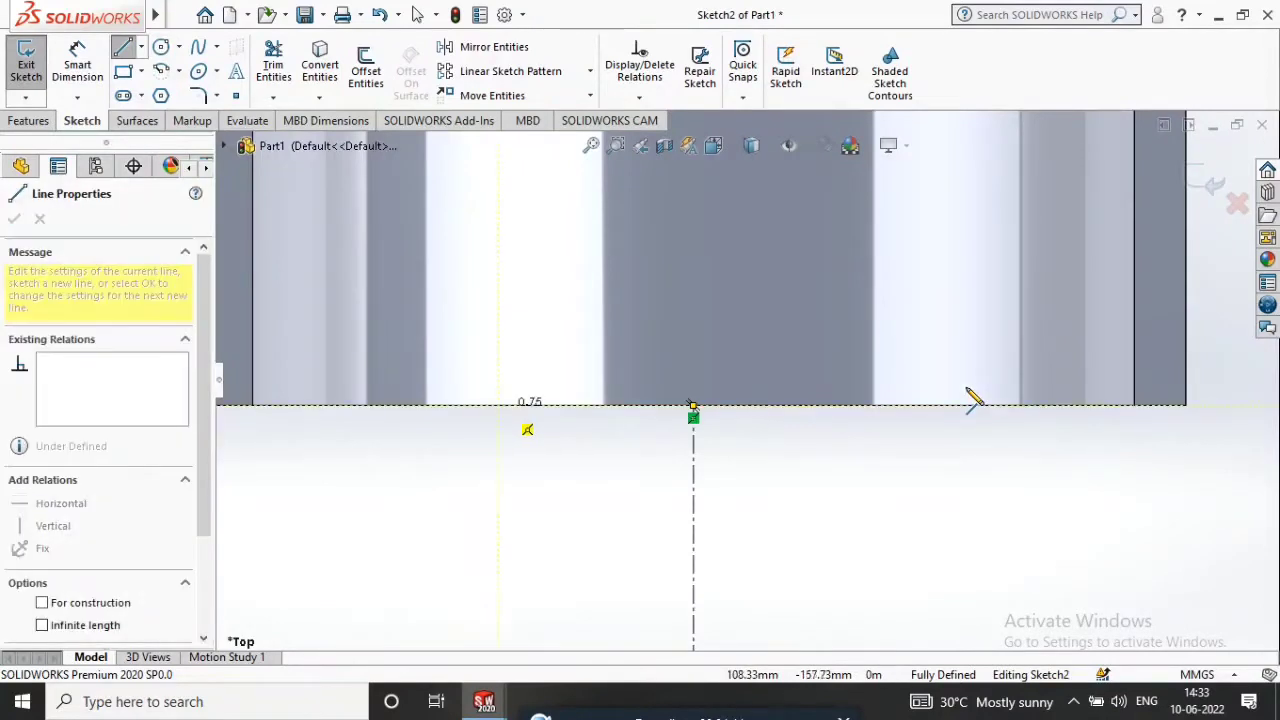
left_click(971, 405)
scroll(990, 518, "up", 2)
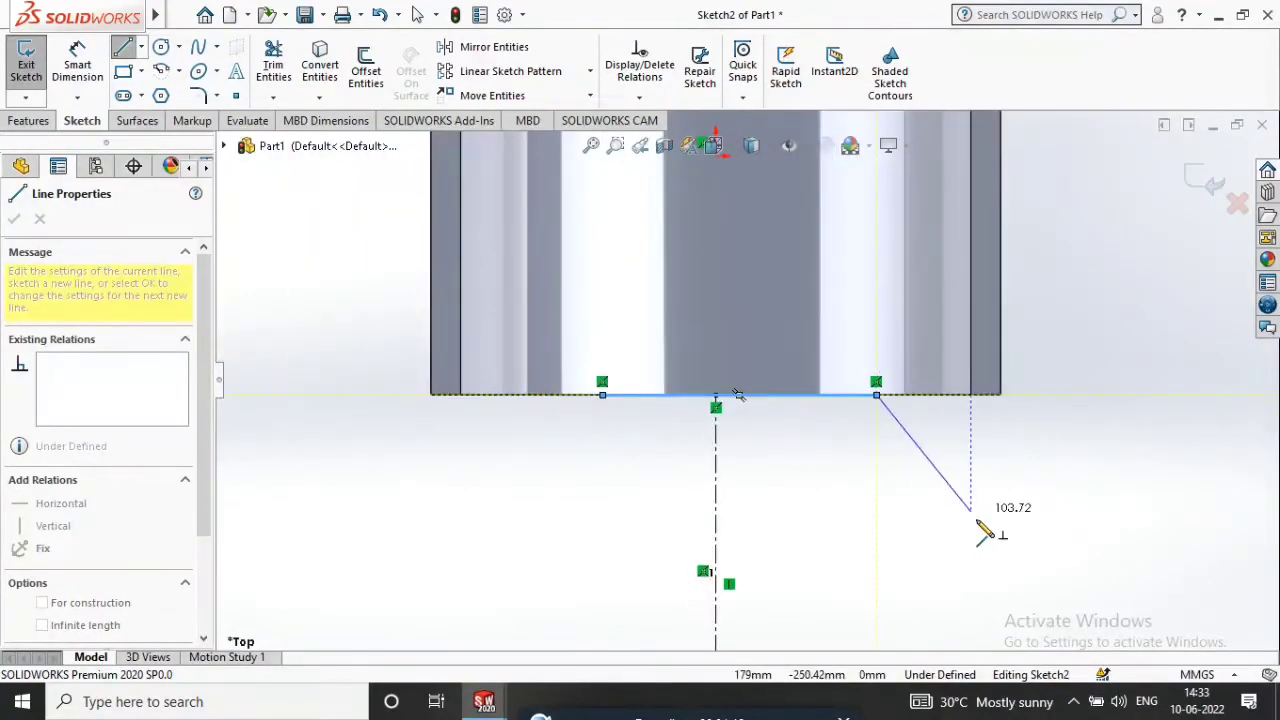
Continue the outline with a vertical side about 121 mm long, a slanted line and a tangent arc about R55, closing it back to the start.
scroll(880, 560, "up", 5)
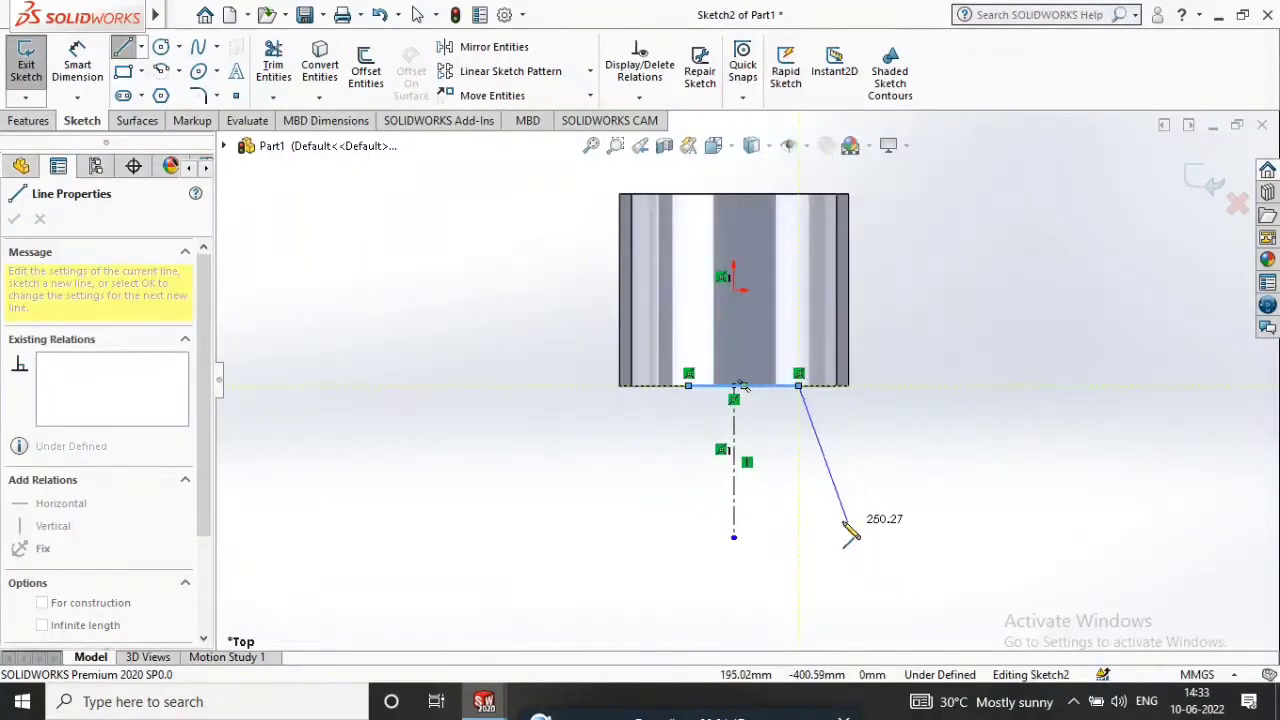
left_click(798, 457)
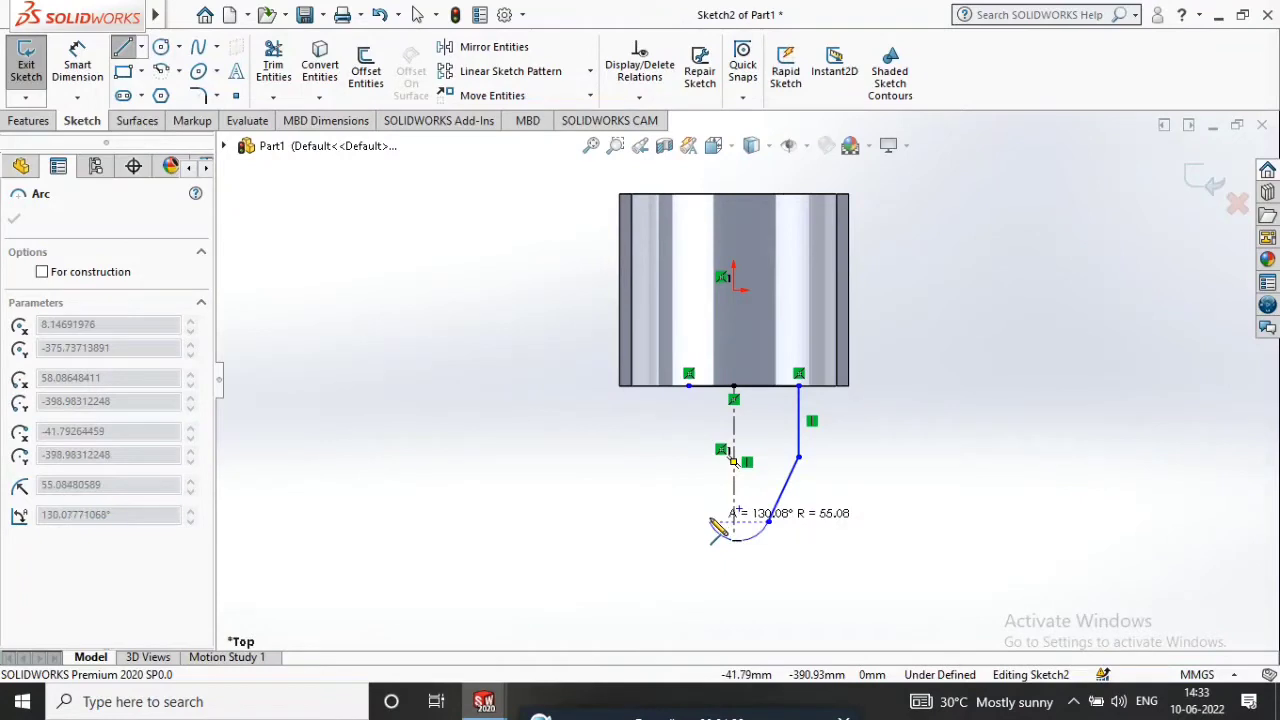
left_click(710, 521)
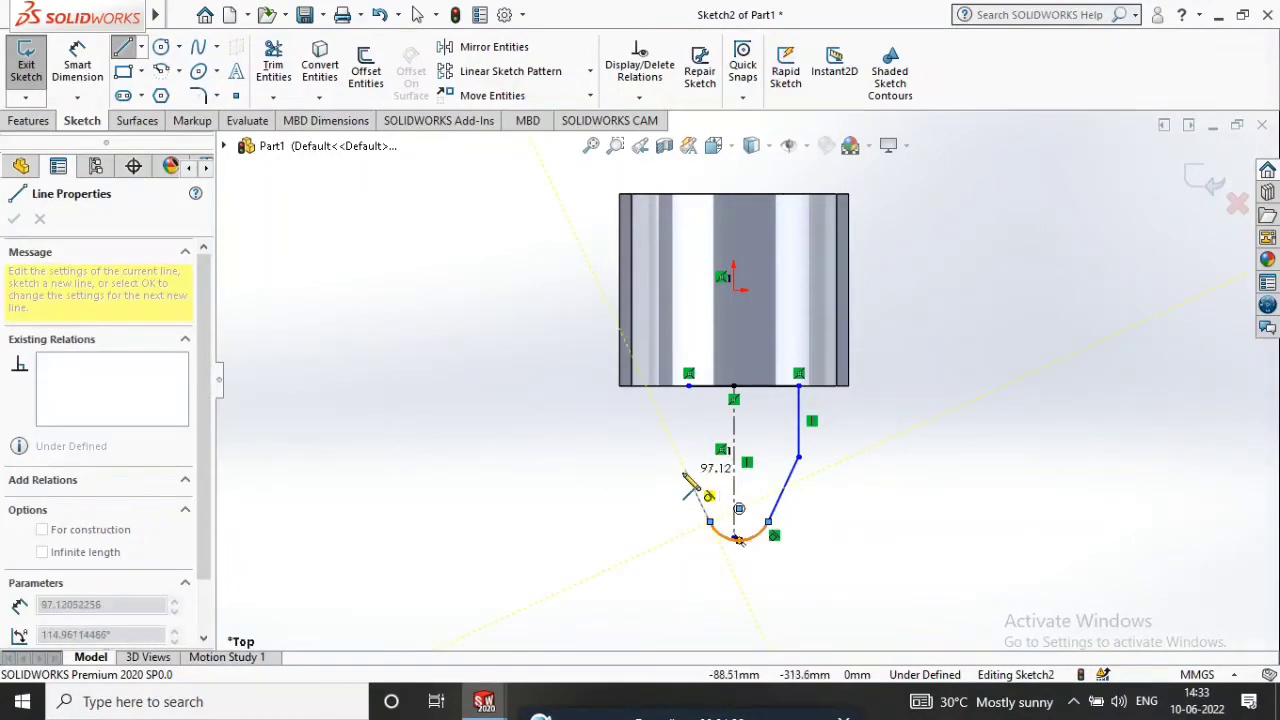
left_click(684, 467)
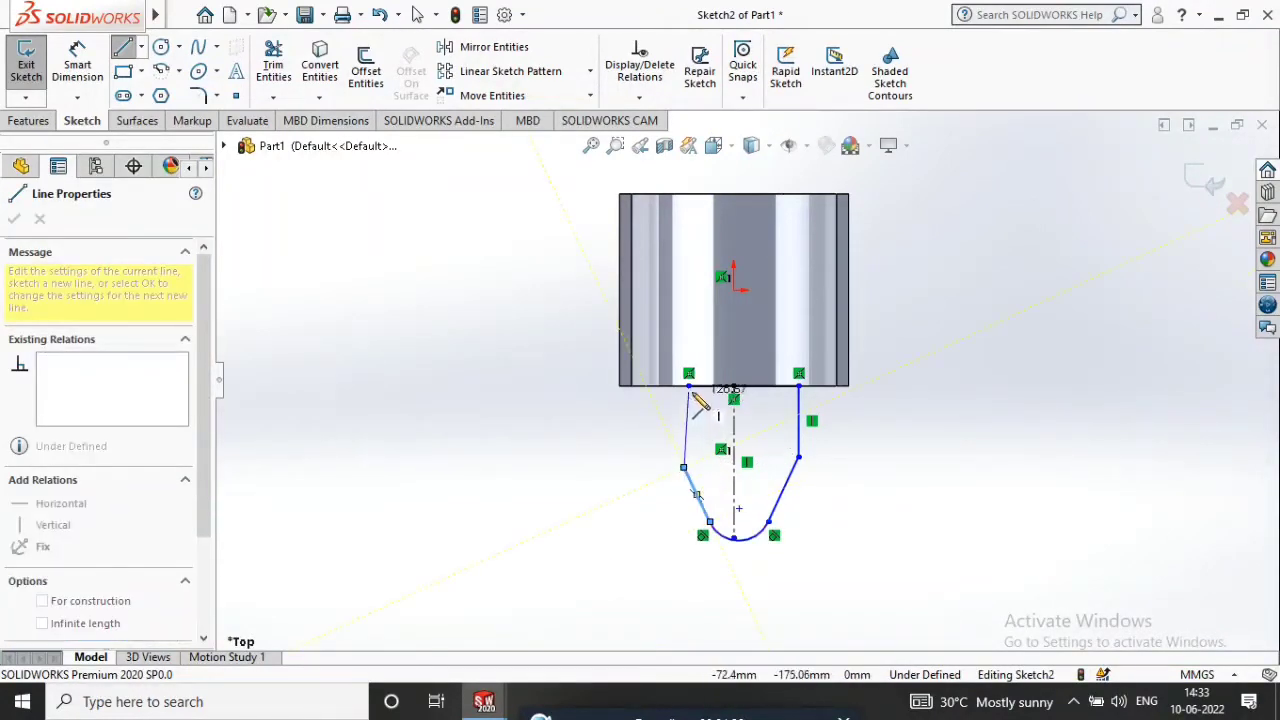
left_click(688, 386)
key("Escape")
scroll(785, 478, "down", 4)
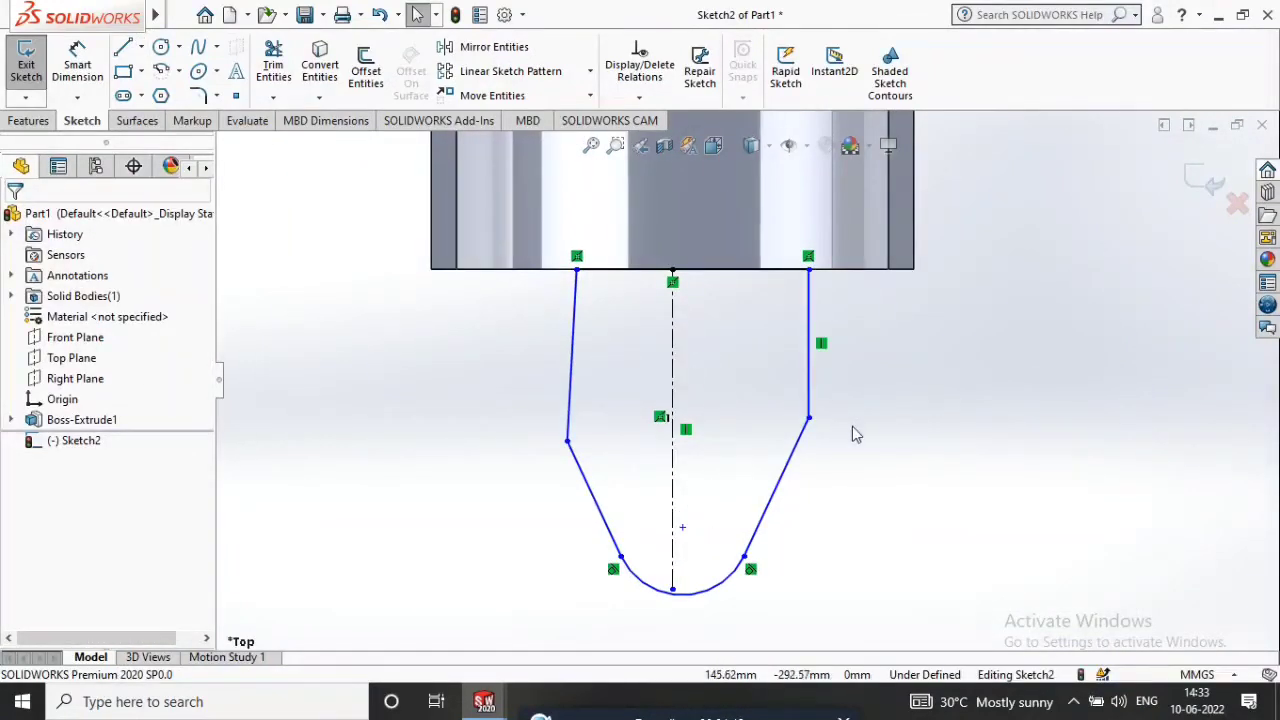
Dimension the outline's vertical side line to 40 mm.
left_click(77, 64)
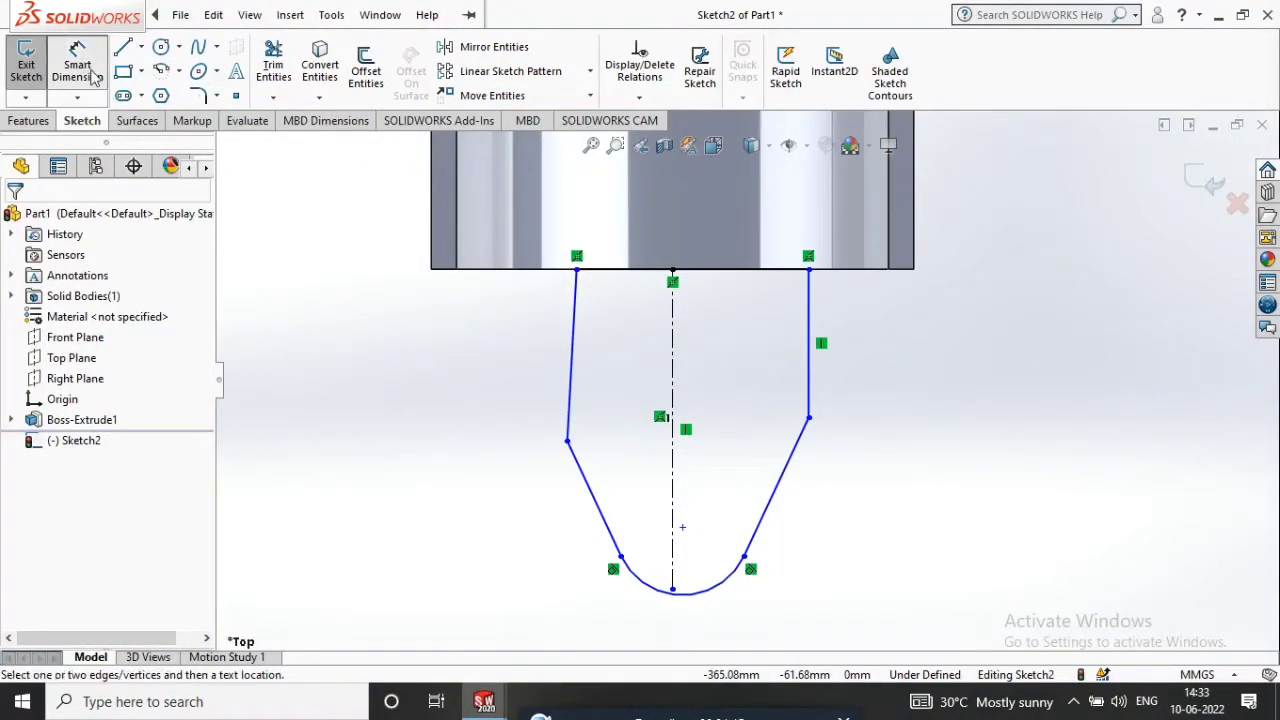
left_click(812, 378)
left_click(955, 378)
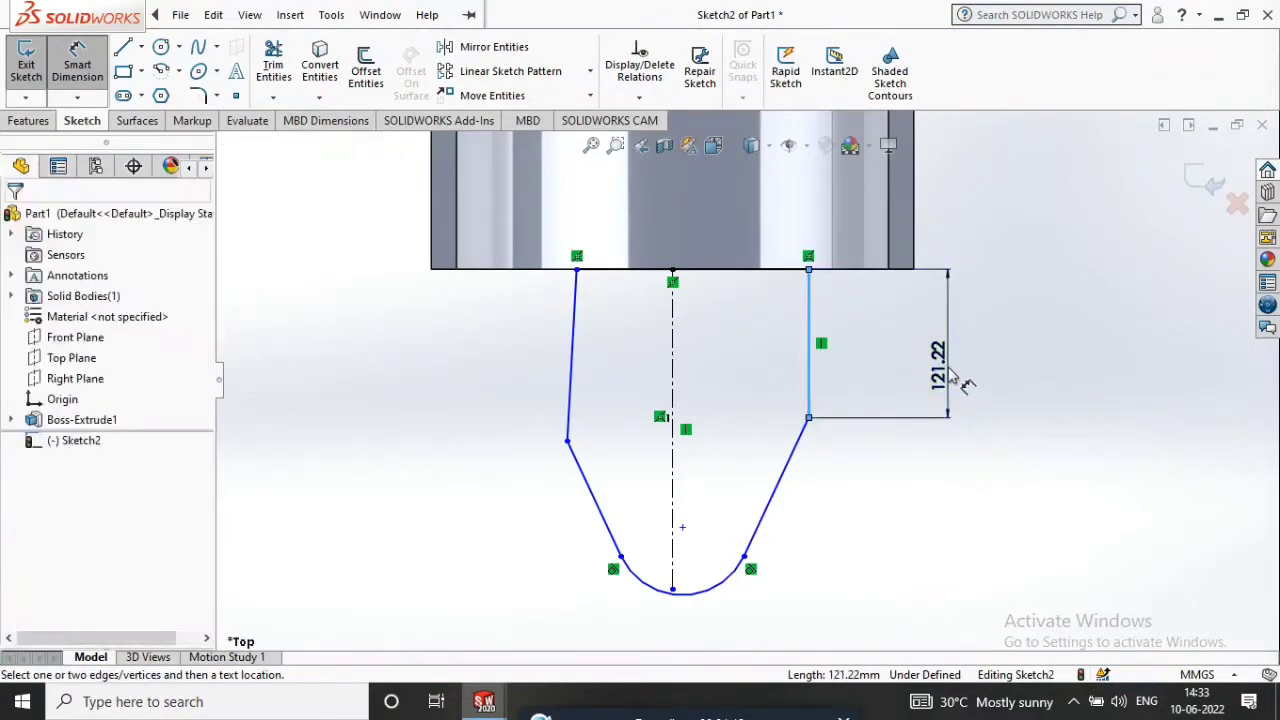
key("Return")
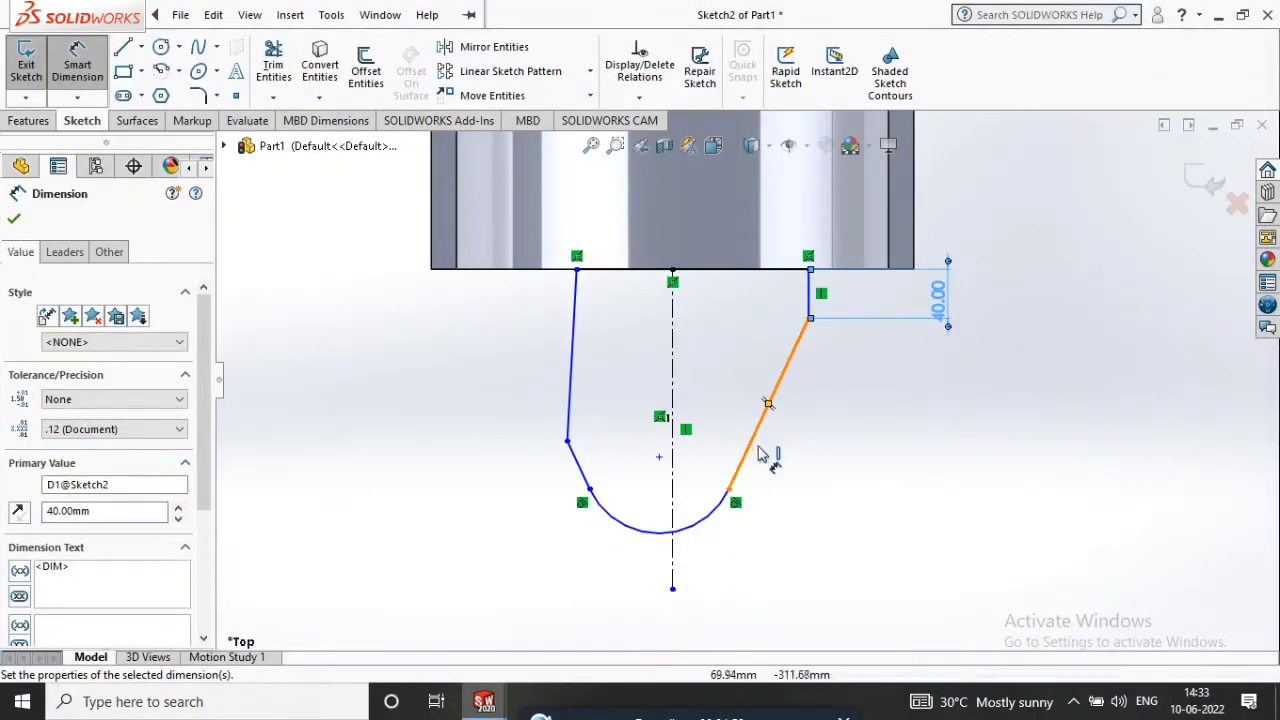
Dimension the vertical centerline's length to 110 mm.
left_click(672, 422)
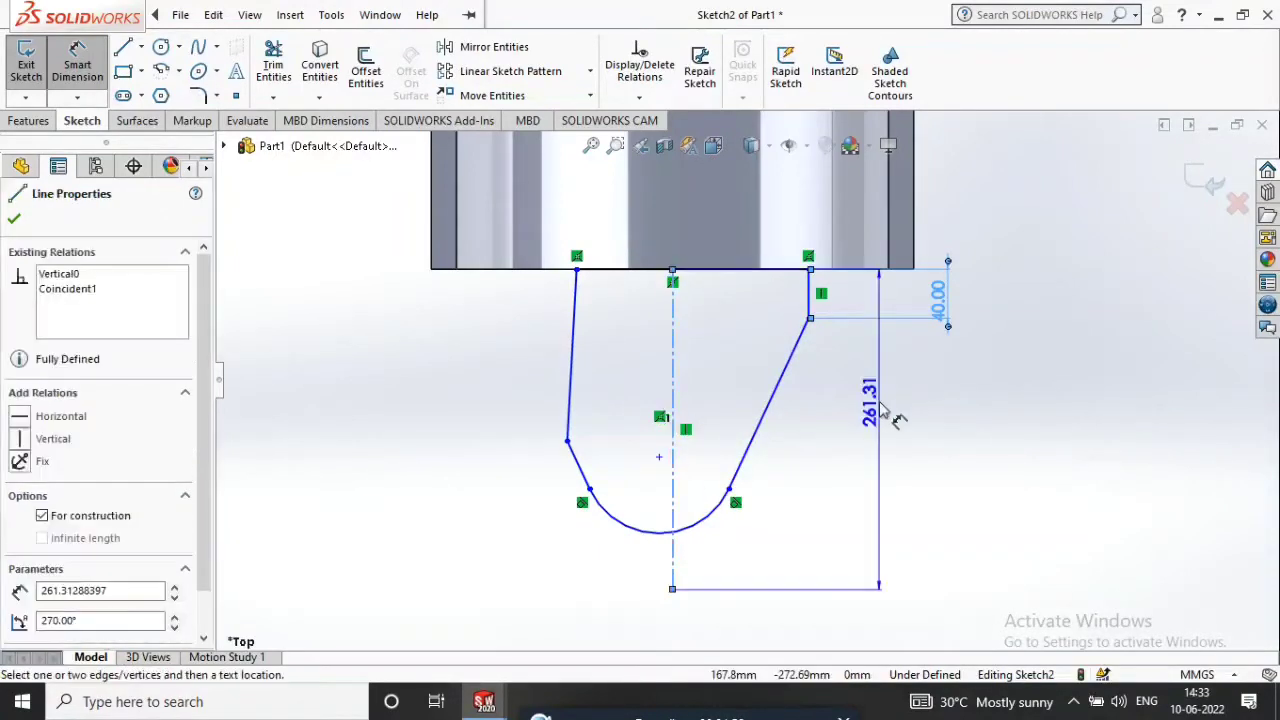
left_click(893, 424)
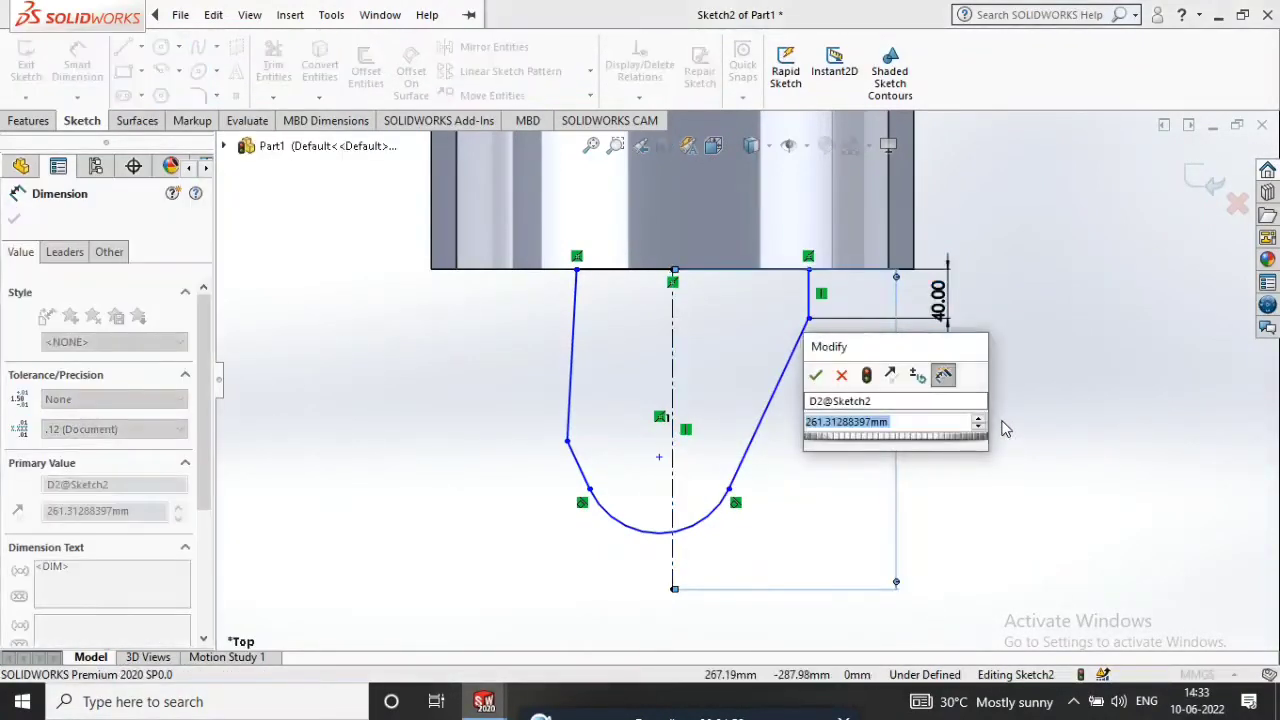
type("110")
key("Return")
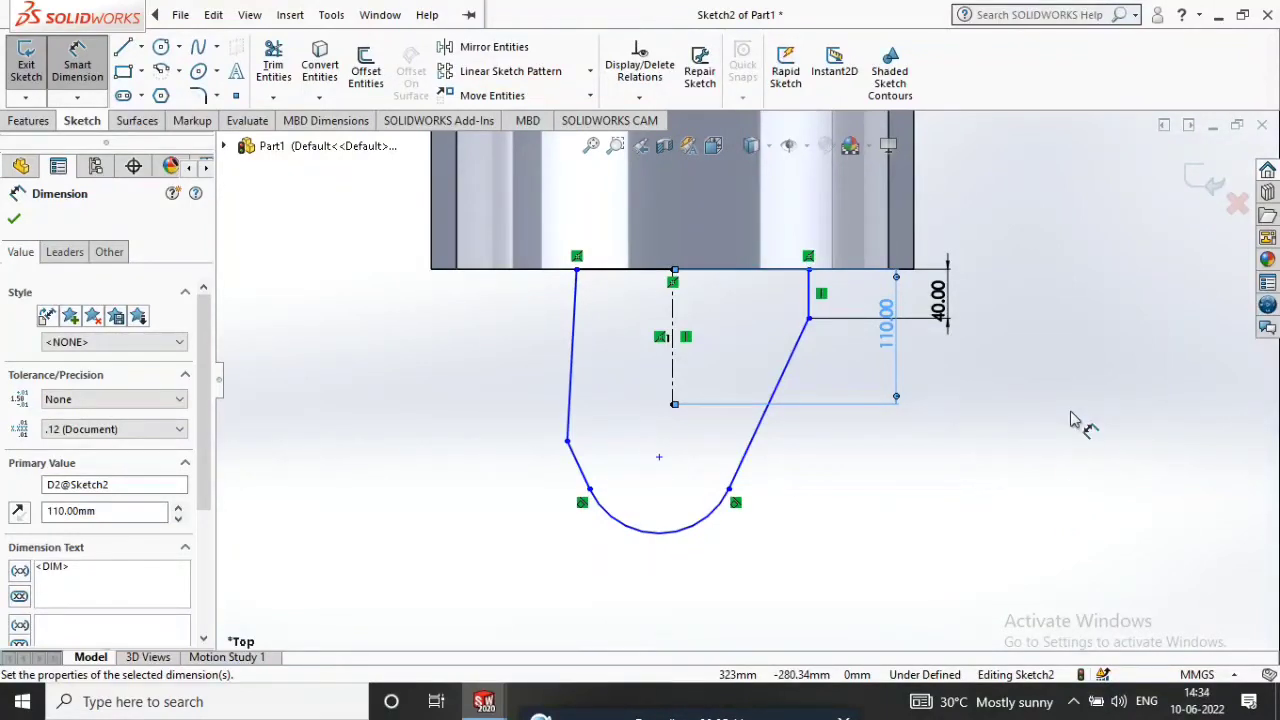
Dimension the outline's horizontal line on the body edge to 110 mm wide.
left_click(766, 270)
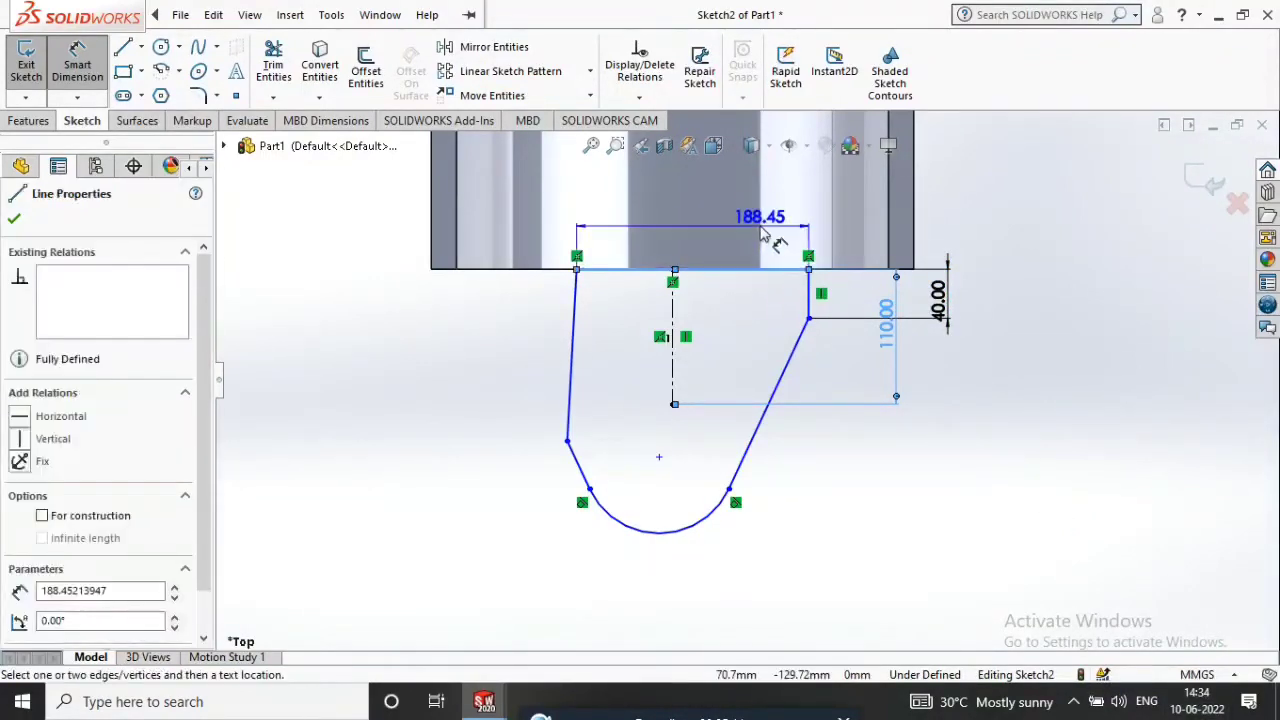
left_click(764, 230)
type("110")
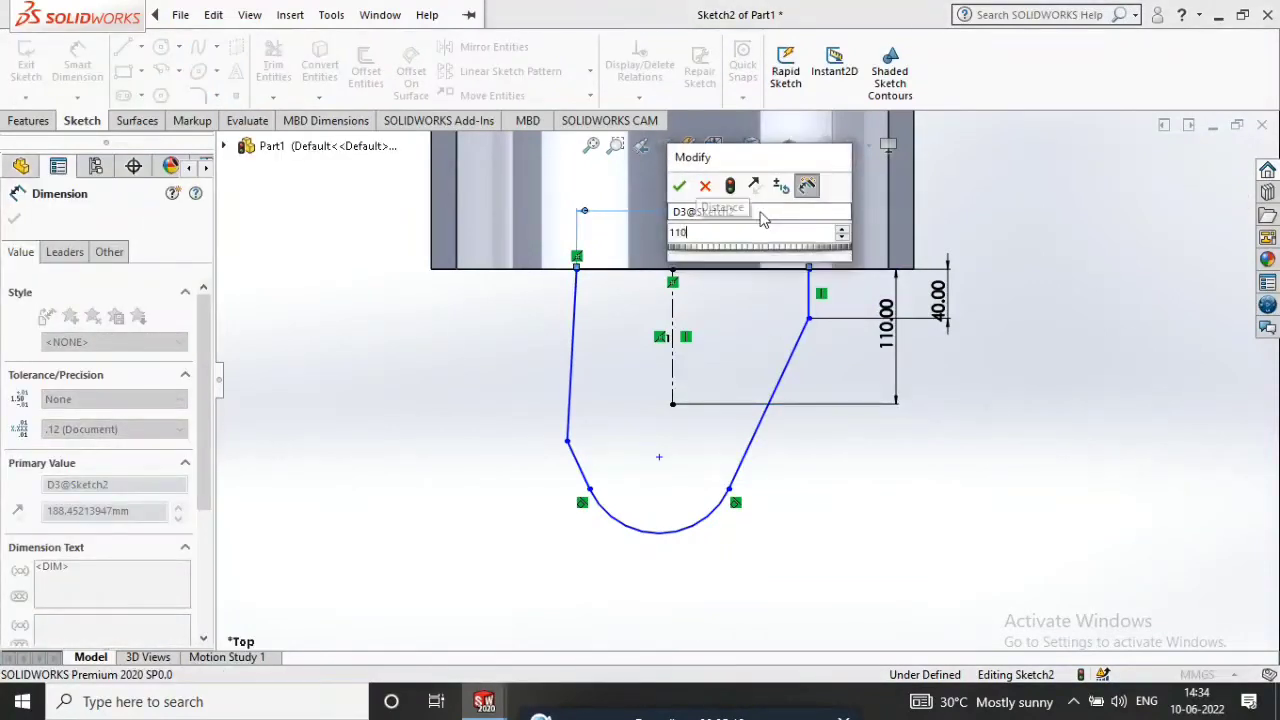
key("Return")
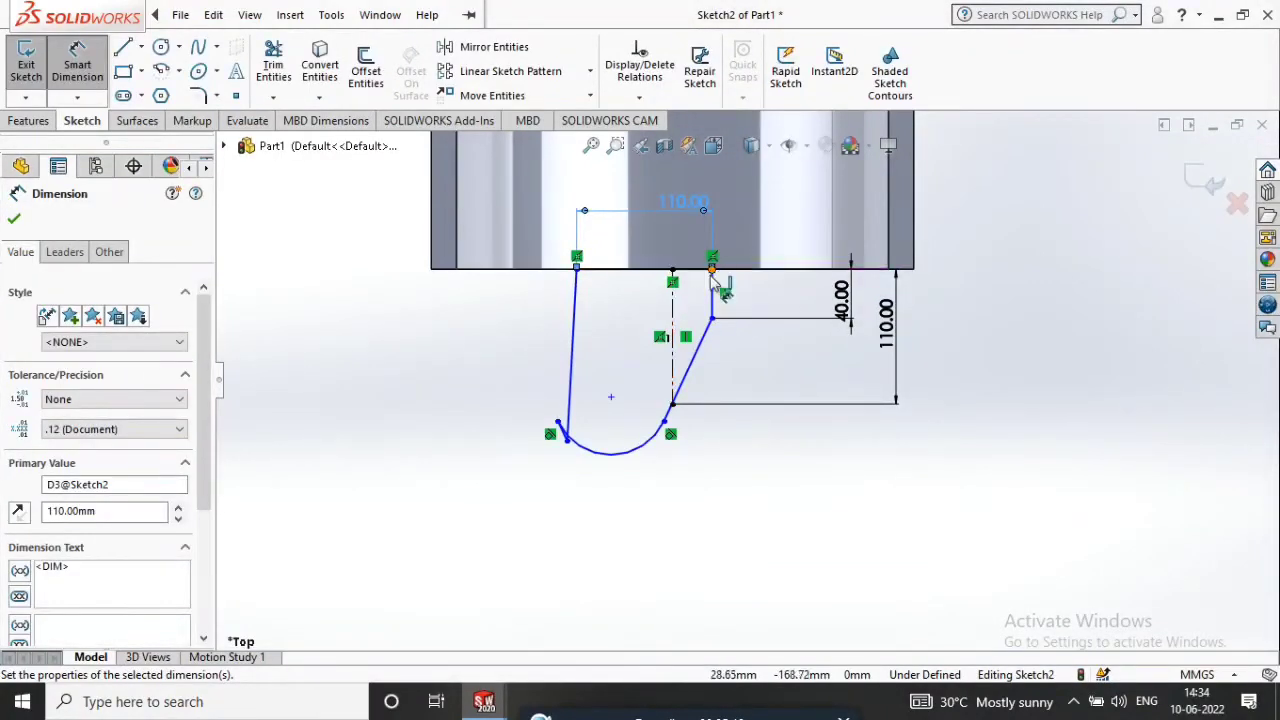
scroll(680, 263, "down", 3)
key("Escape")
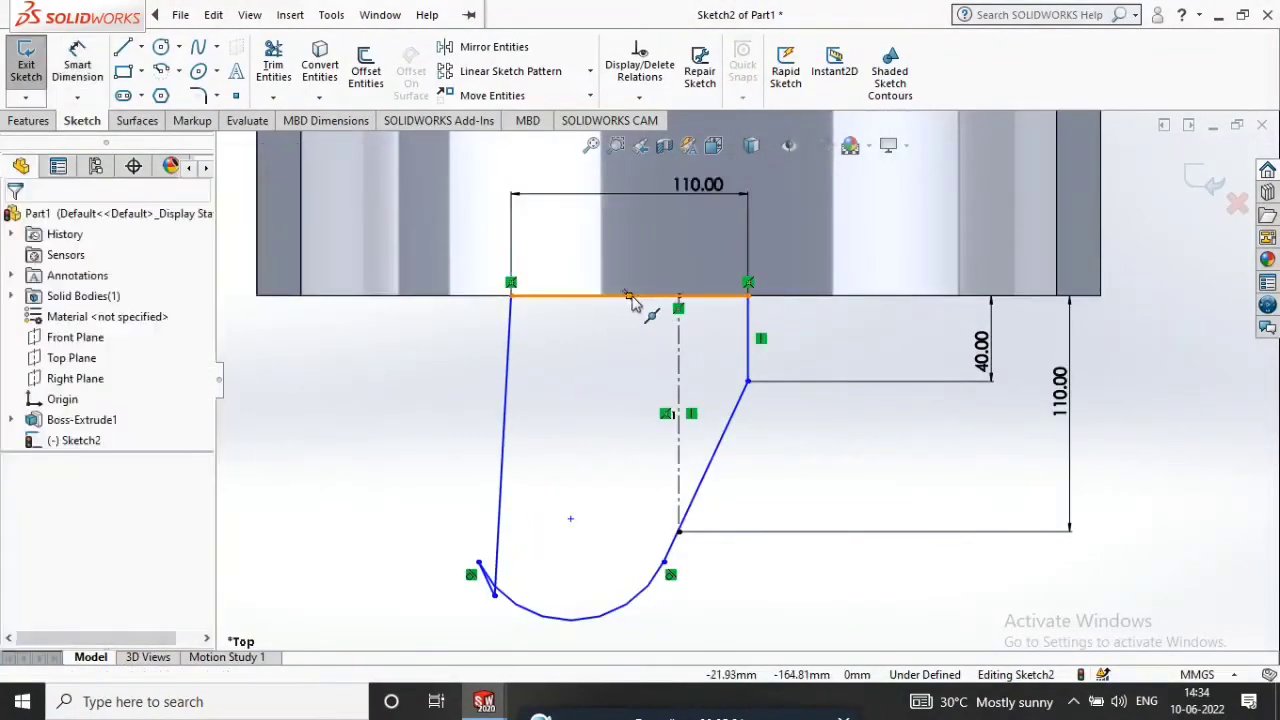
Make the midpoint of the 110 mm horizontal line coincident with the midpoint of the body's front edge.
left_click(628, 296)
left_click(679, 296)
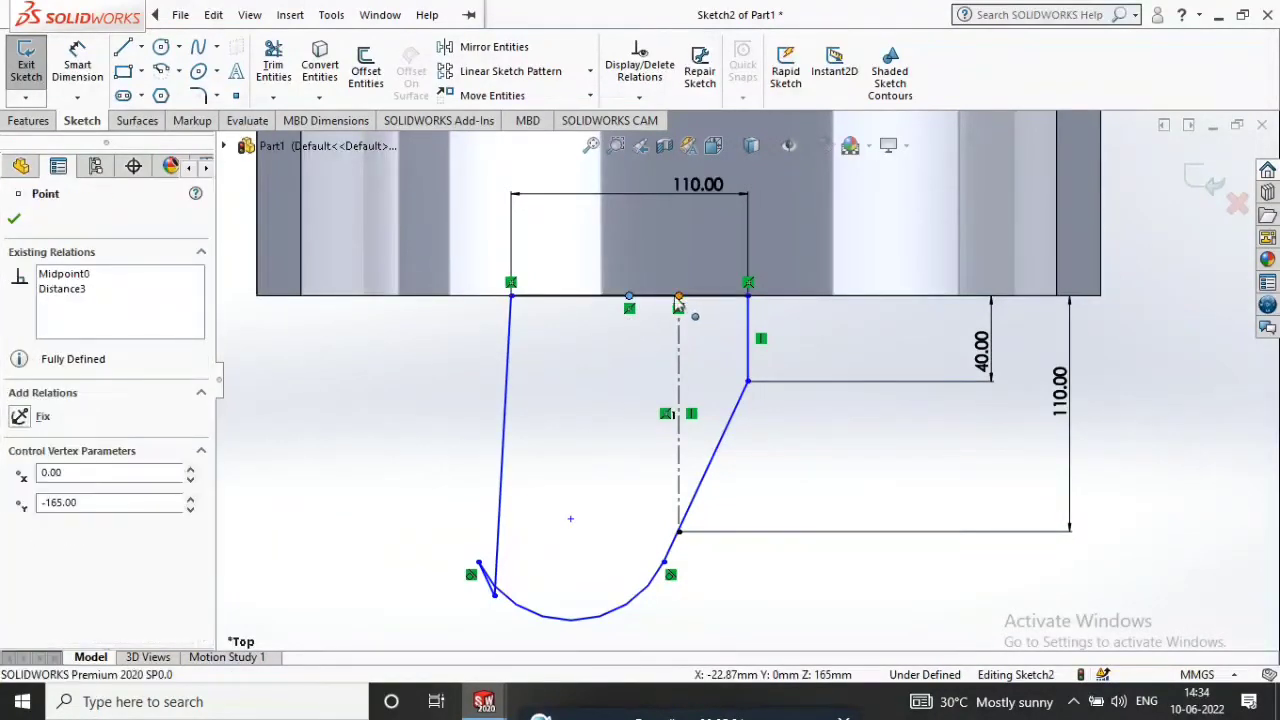
left_click(629, 296, "ctrl")
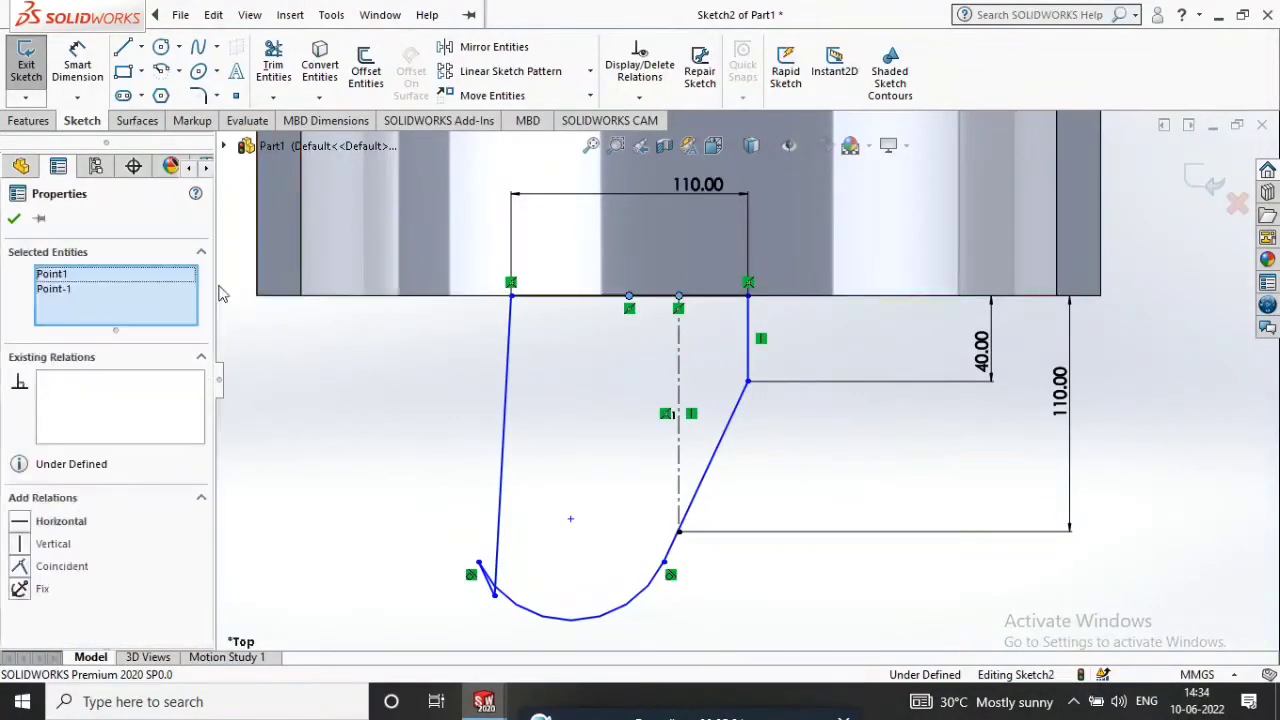
left_click(20, 566)
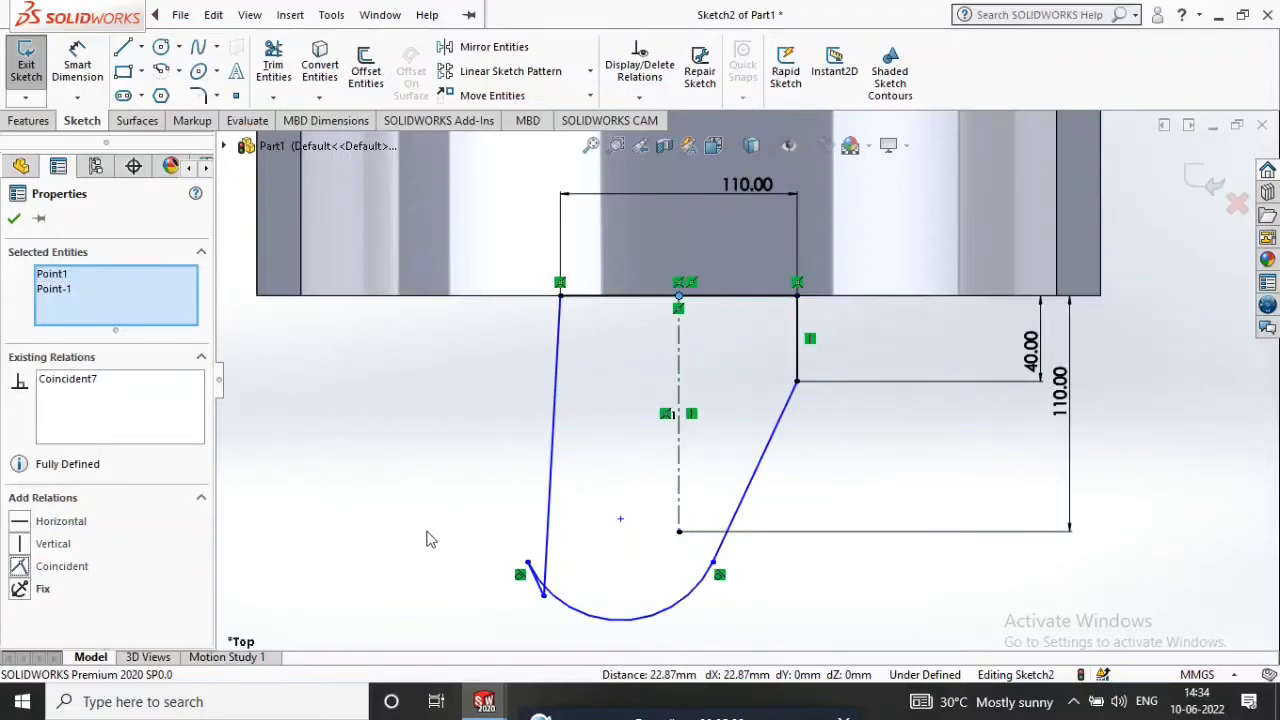
Move the outline's loose corner and arc endpoints to untangle the crossed side line and reshape the rounded end around the centerline.
scroll(546, 567, "down", 2)
scroll(616, 598, "up", 1)
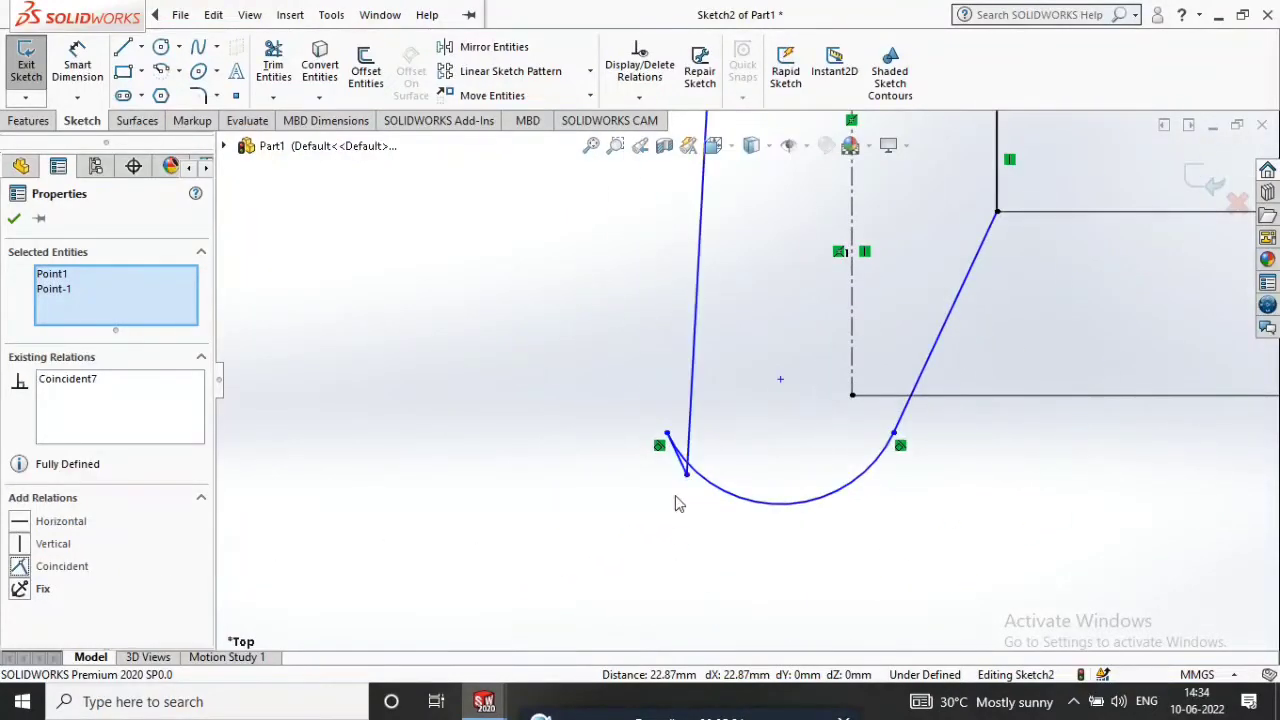
left_click(677, 499)
left_click_drag(686, 474, 712, 291)
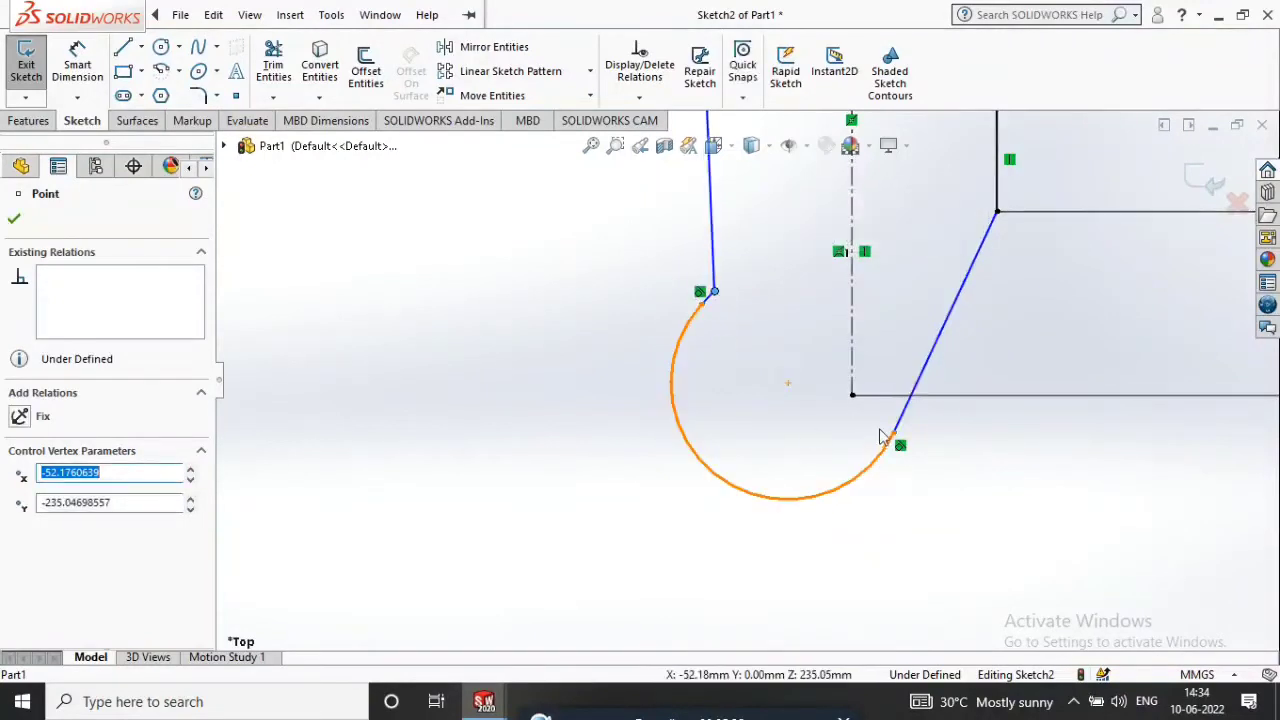
left_click_drag(897, 445, 1036, 341)
scroll(868, 369, "up", 4)
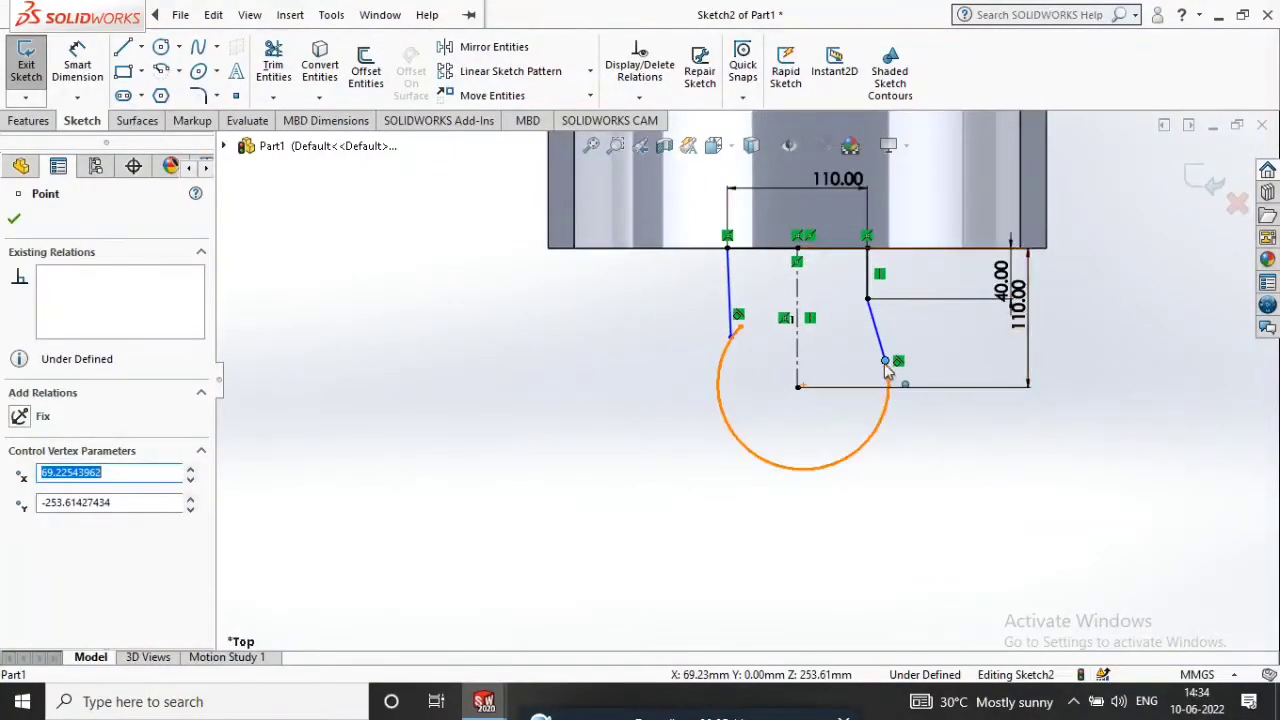
left_click_drag(868, 360, 855, 353)
mouse_move(732, 337)
left_mouse_down()
mouse_move(727, 290)
mouse_move(723, 312)
mouse_move(763, 312)
mouse_move(753, 316)
mouse_move(757, 303)
mouse_move(741, 318)
left_mouse_up()
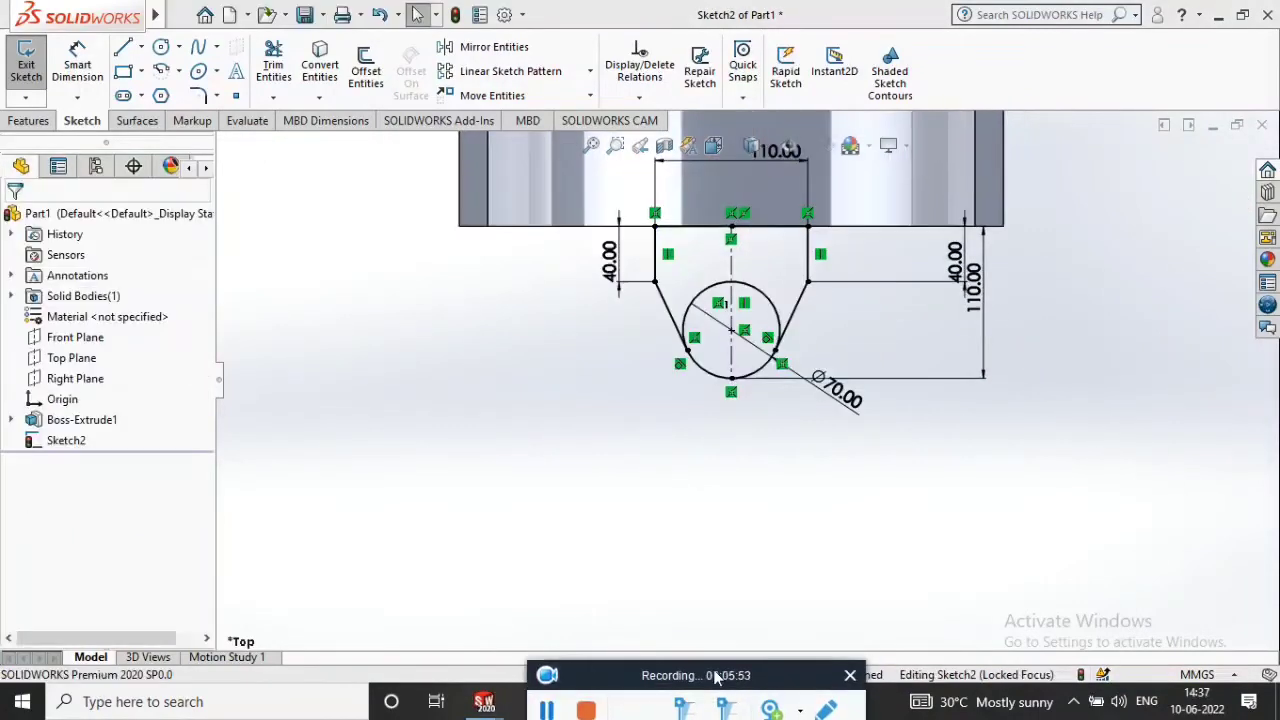
Trim away the upper part of the 70 mm circle between the two slanted lines, keeping only the rounded end.
scroll(769, 256, "down", 3)
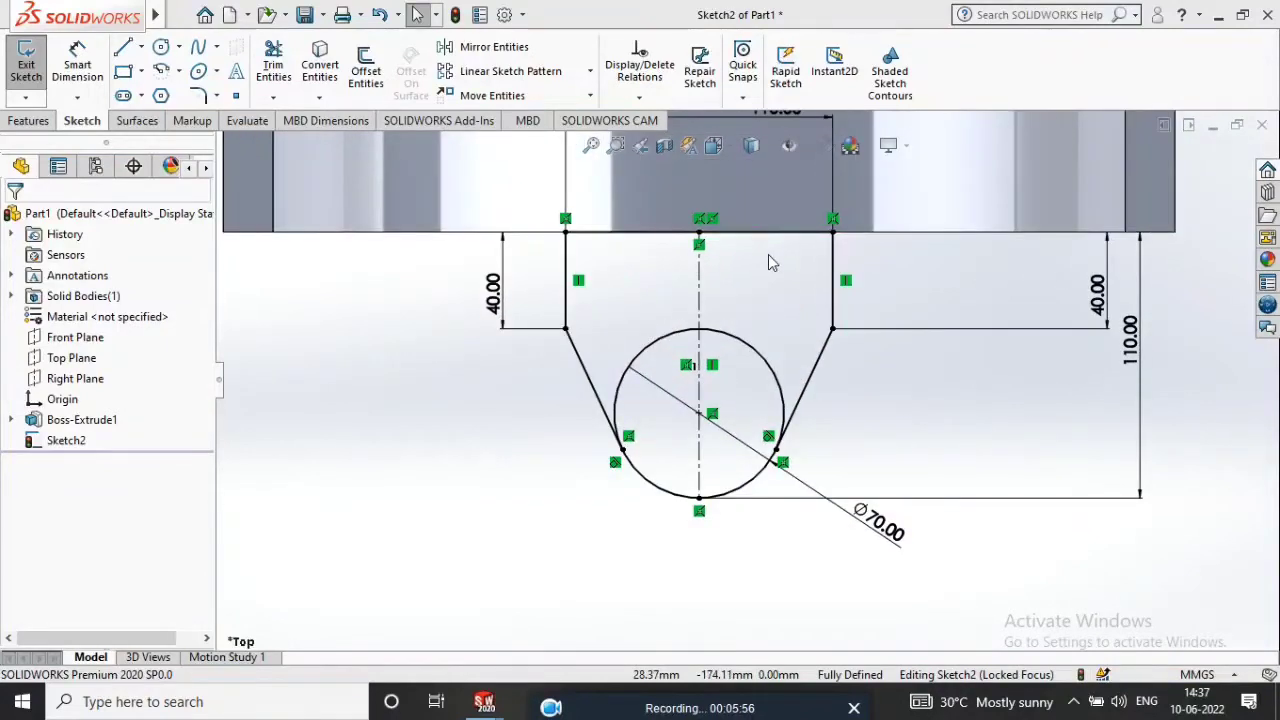
left_click(271, 63)
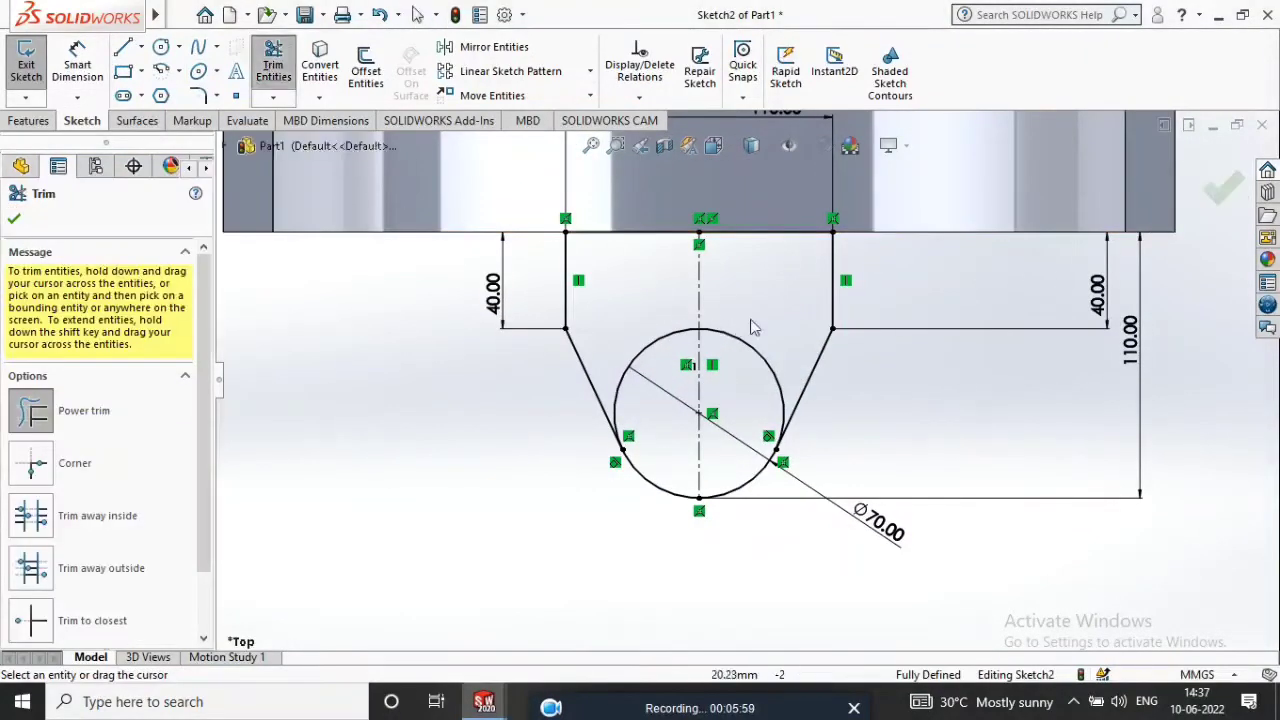
scroll(720, 430, "up", 2)
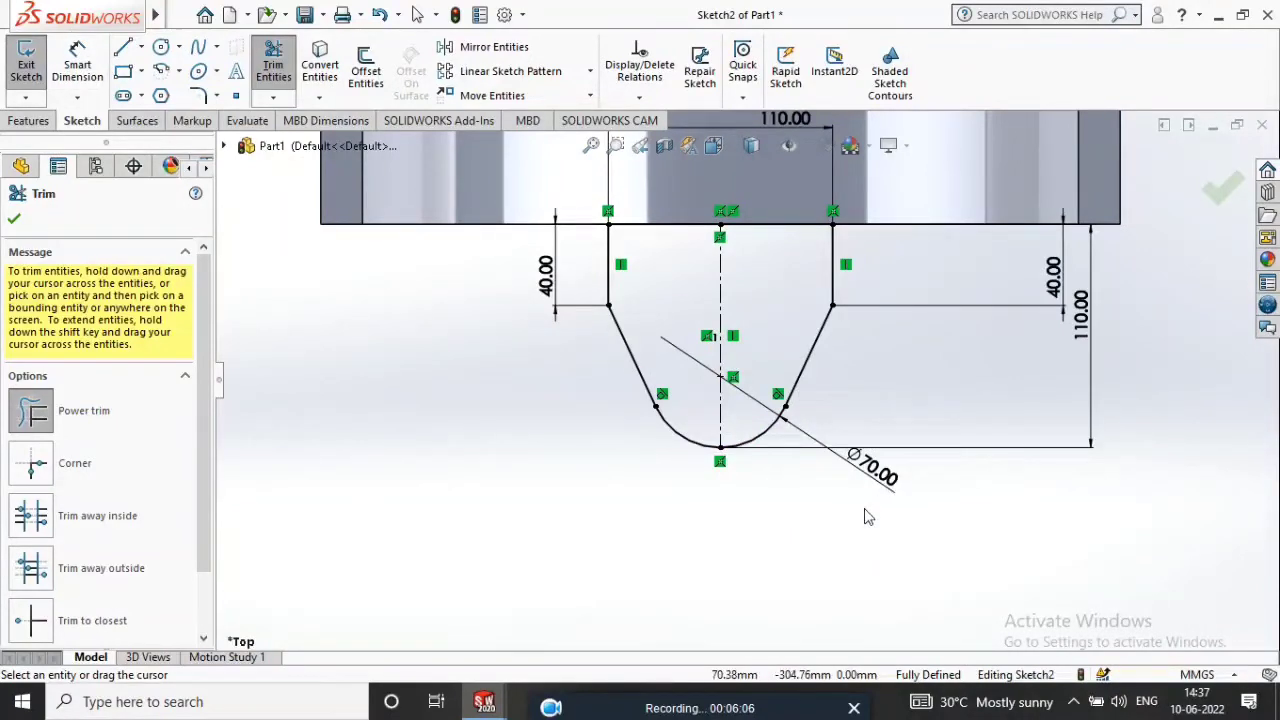
Replace the rounded end's 70 mm diameter dimension with a 35 mm radius dimension on the arc.
key("Escape")
left_click_drag(930, 472, 803, 515)
key("Delete")
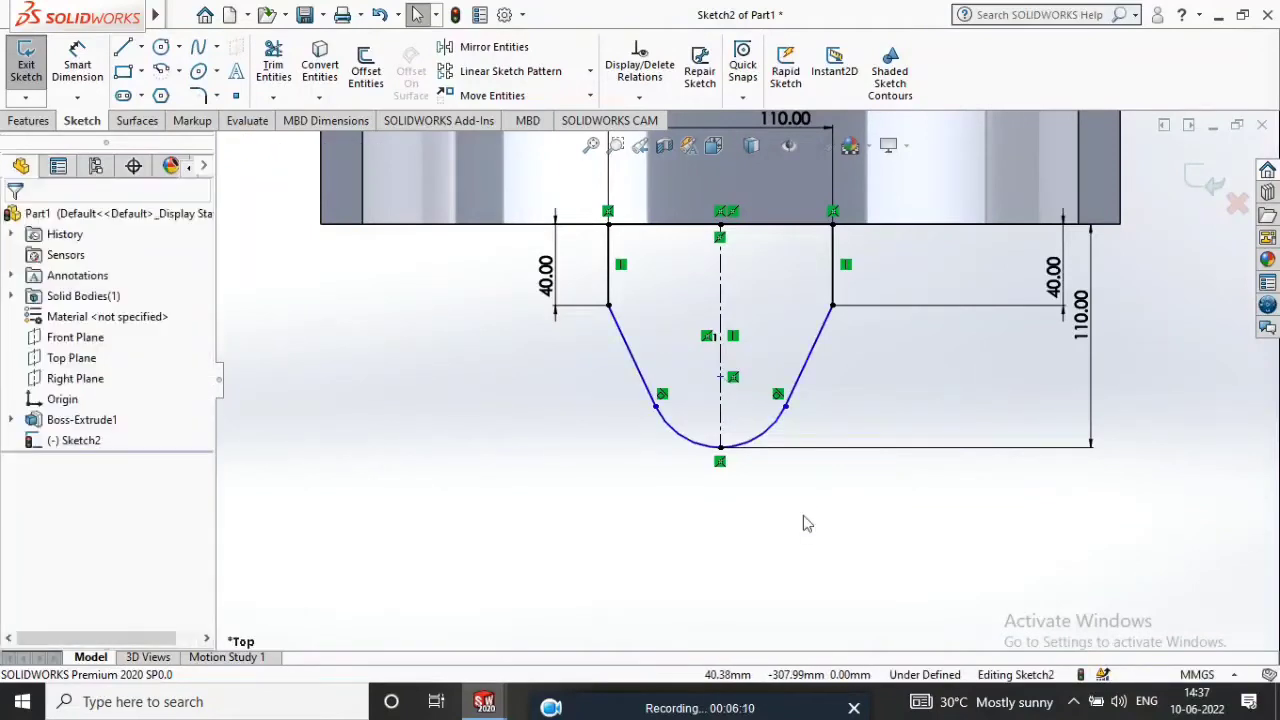
left_click(88, 64)
left_click(764, 446)
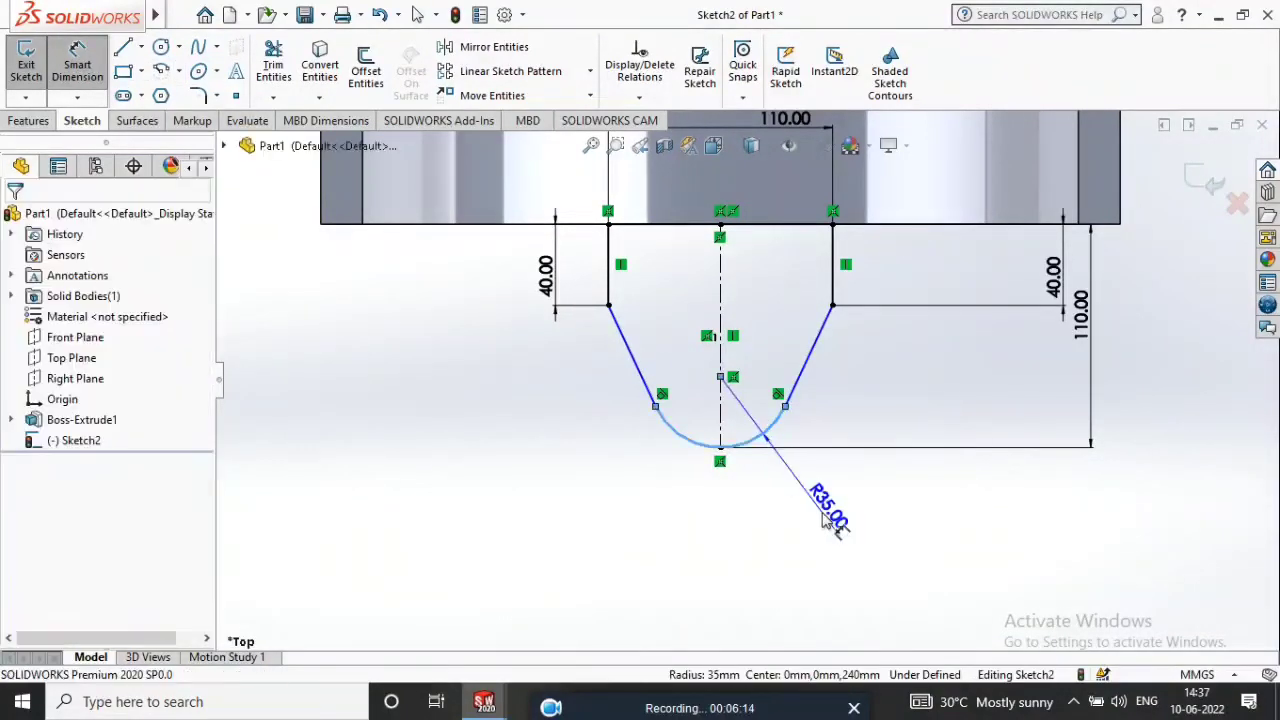
left_click(742, 480)
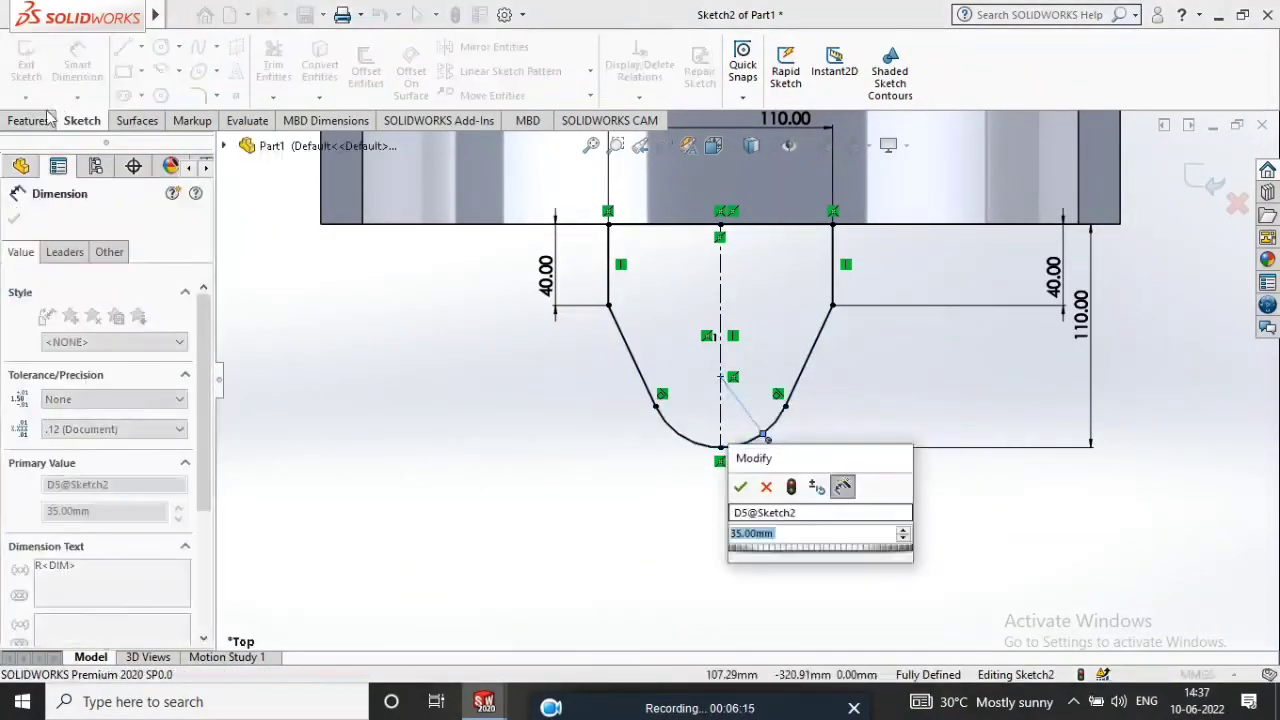
left_click(741, 487)
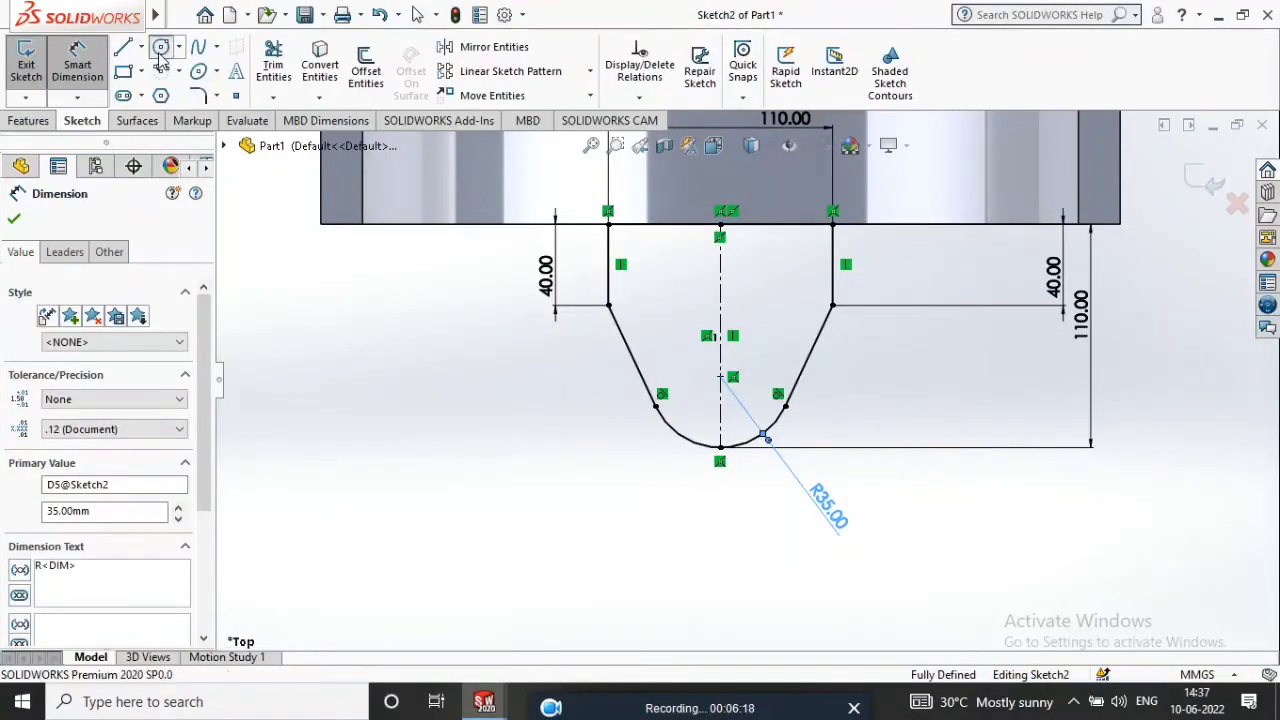
Sketch a circle inside the outline, concentric with the R35 rounded end.
left_click(160, 47)
left_click(720, 378)
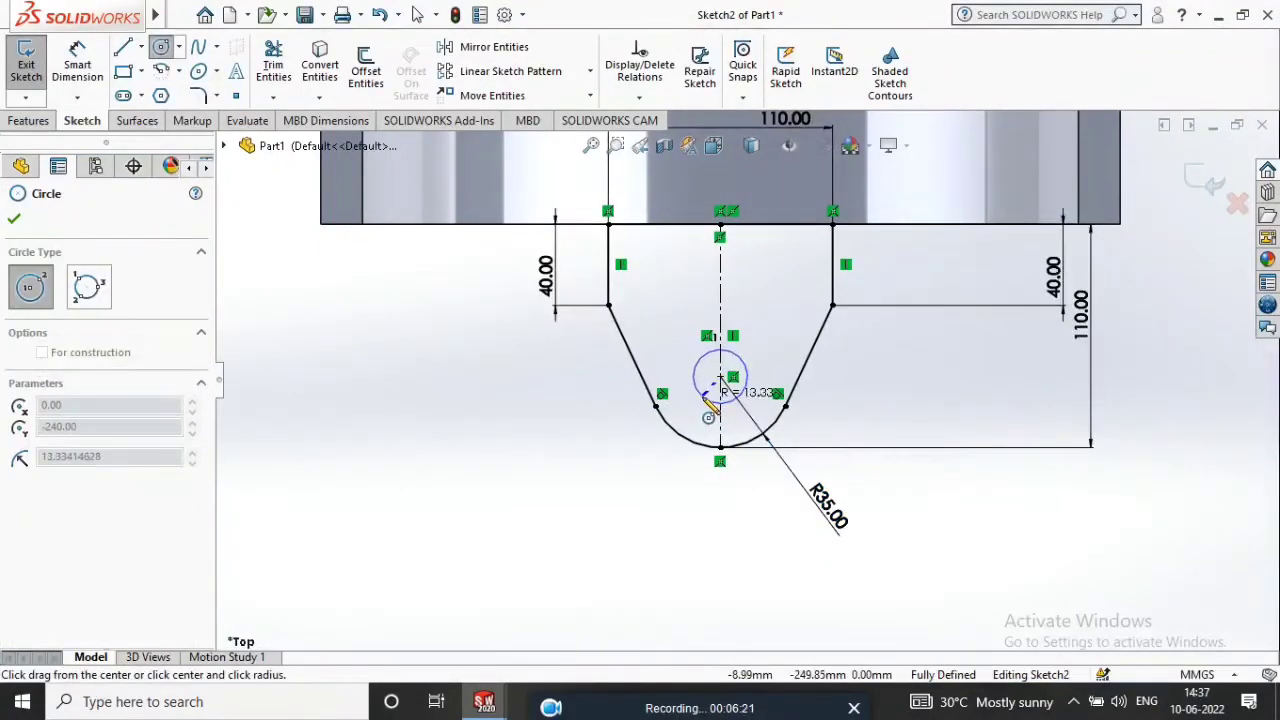
left_click(706, 400)
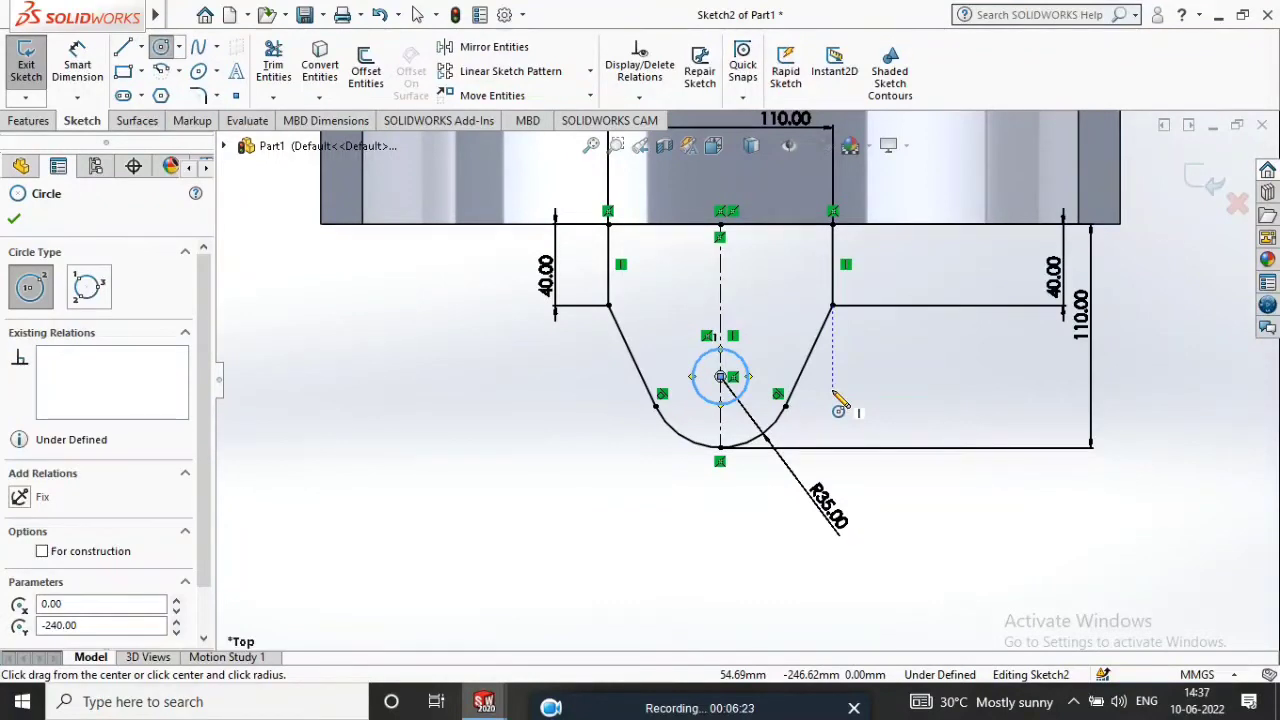
key("Return")
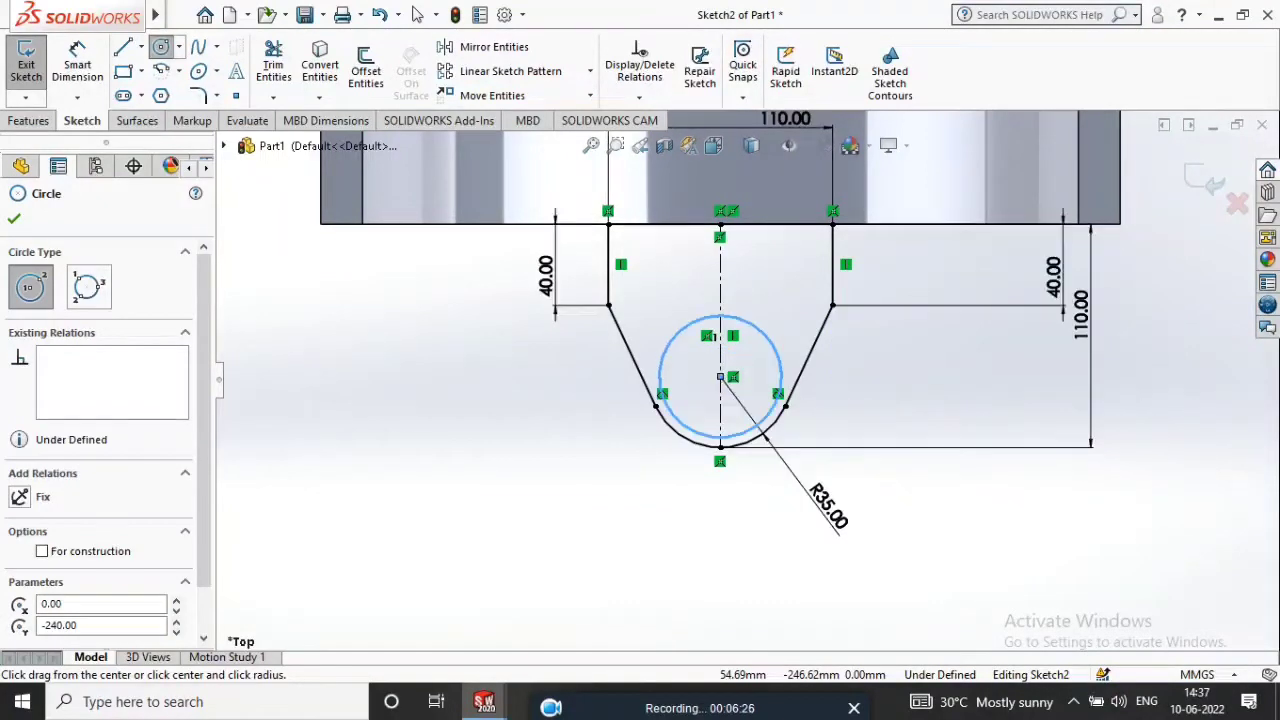
Dimension the circle inside the rounded end with a diameter of 30 mm.
scroll(783, 388, "down", 4)
left_click(77, 65)
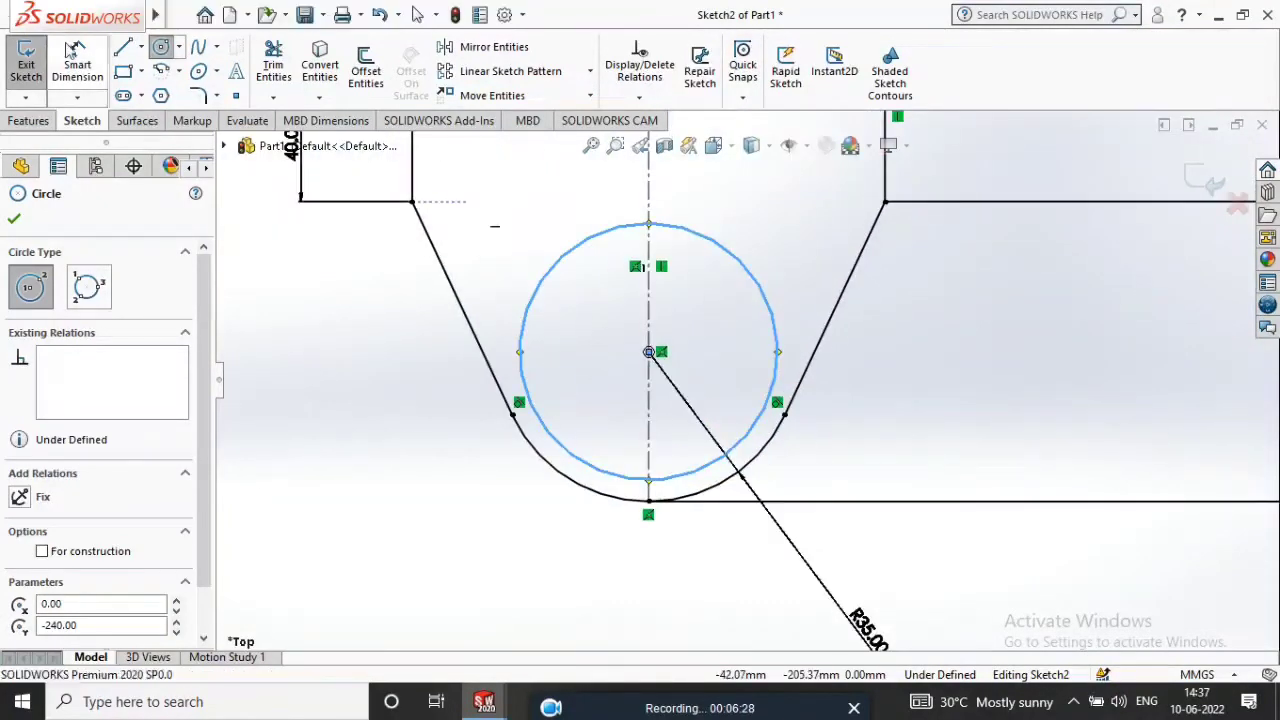
left_click(745, 272)
left_click(783, 238)
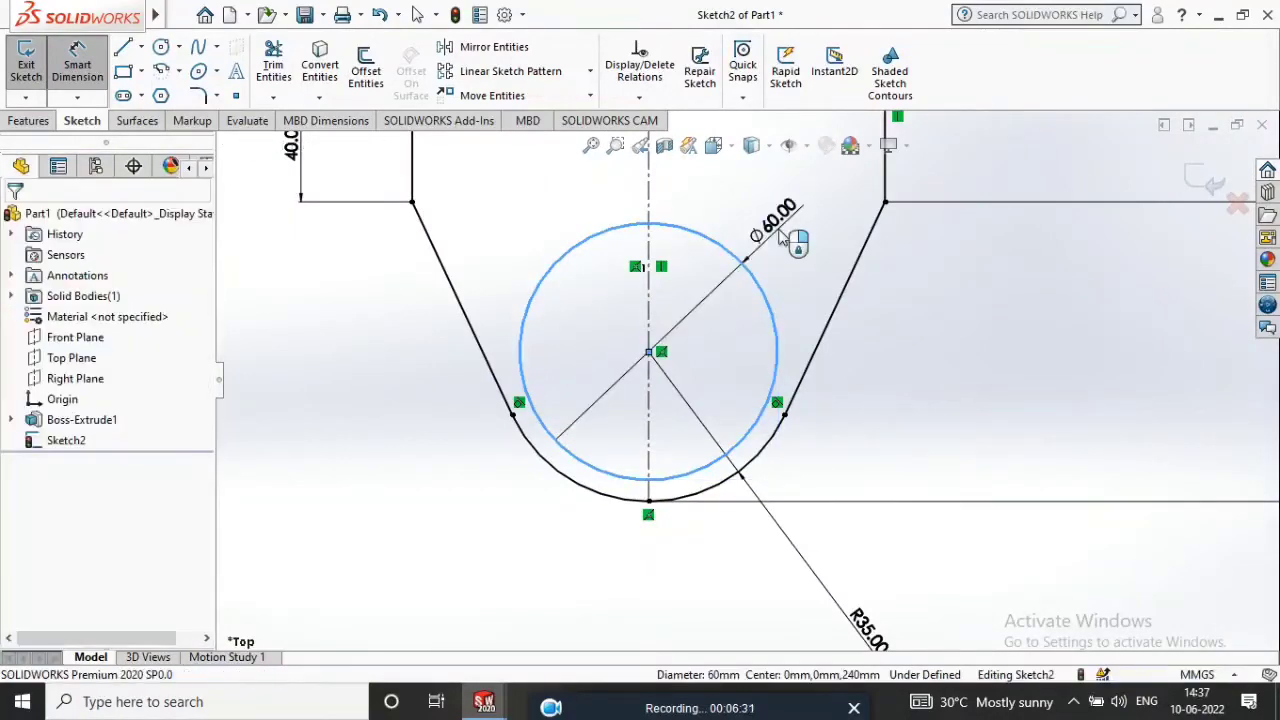
type("30")
key("Return")
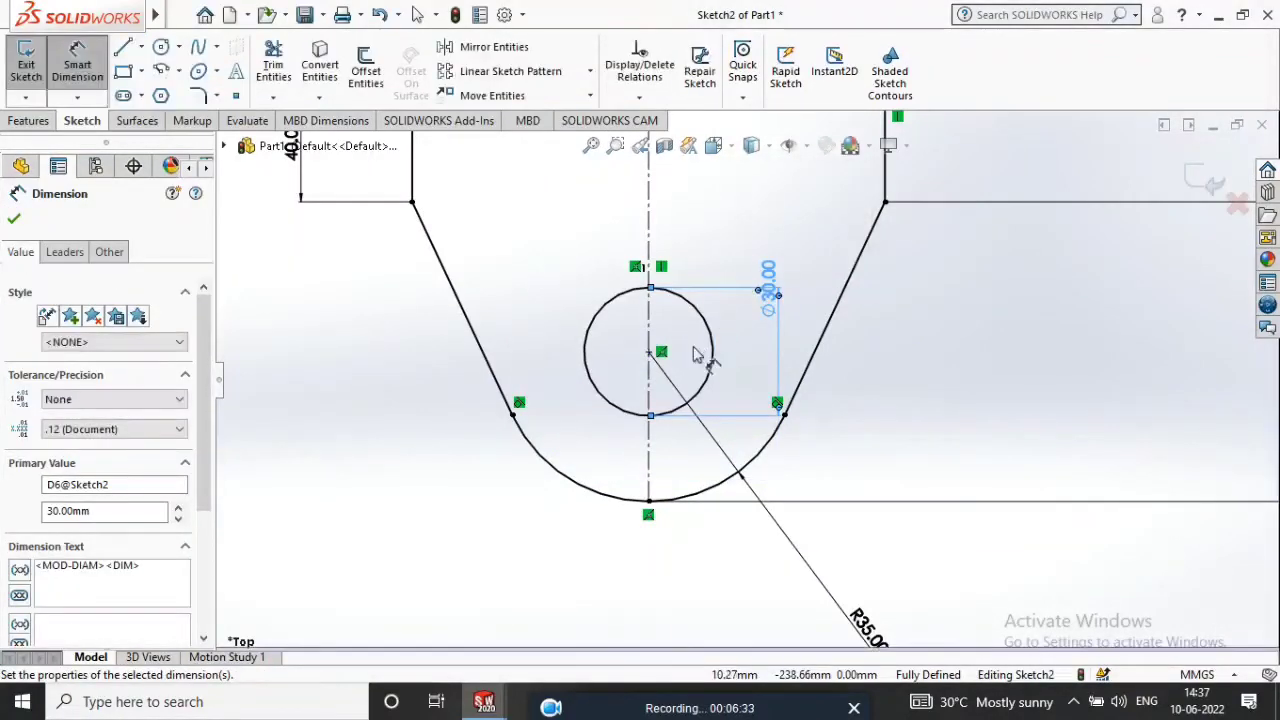
scroll(889, 434, "up", 5)
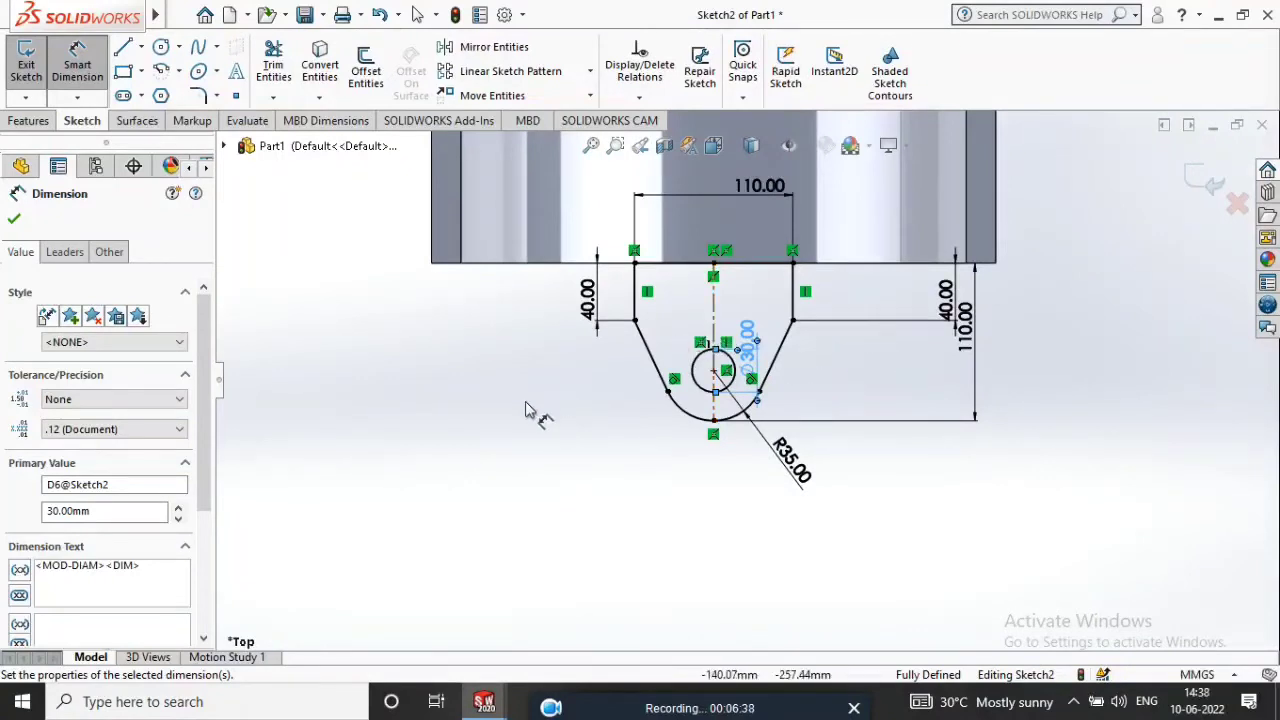
left_click(19, 219)
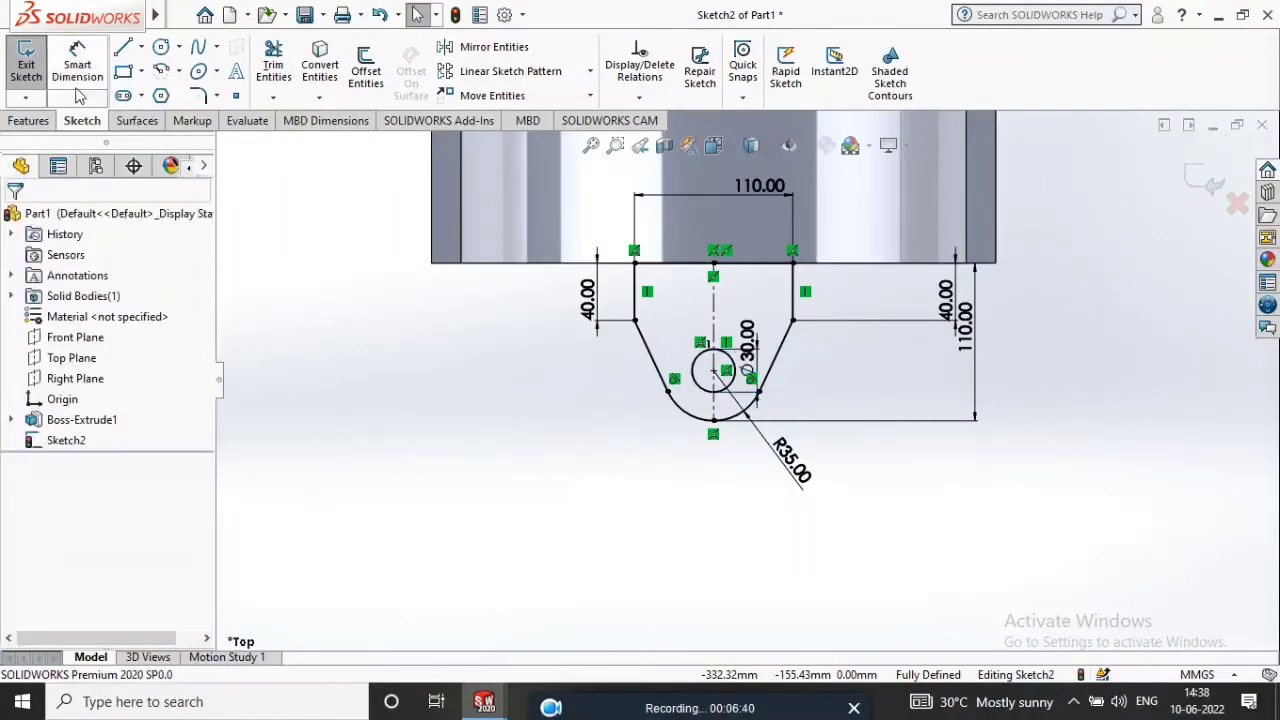
Extrude the lug sketch as a blind boss 60 mm deep, starting at a 40 mm offset from the sketch plane.
left_click(30, 121)
left_click(33, 62)
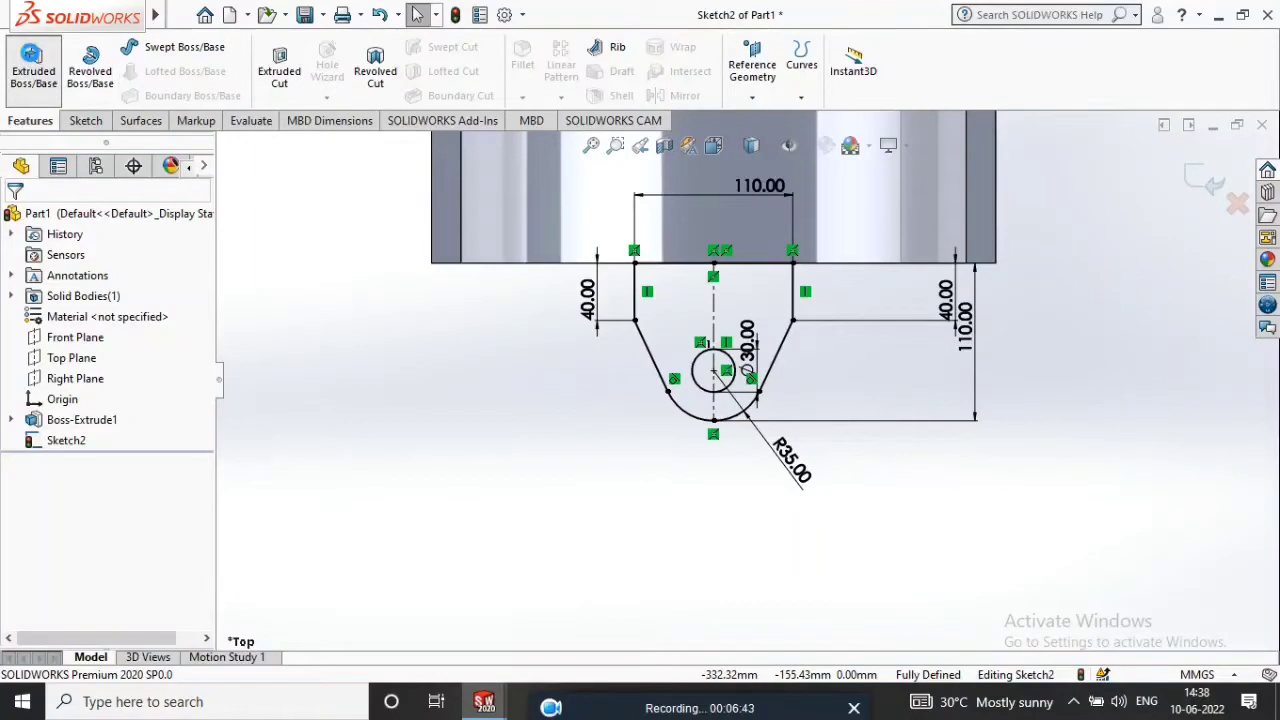
middle_click_drag(633, 321, 770, 212)
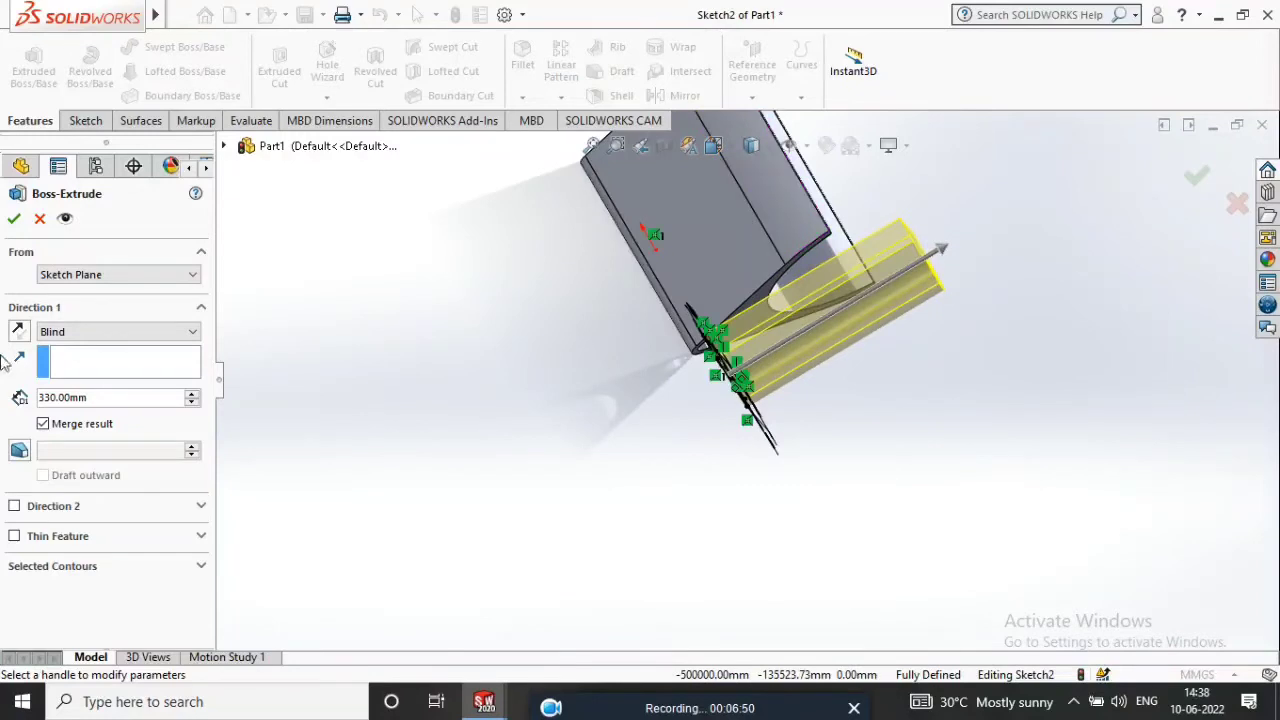
left_click(106, 276)
left_click(116, 330)
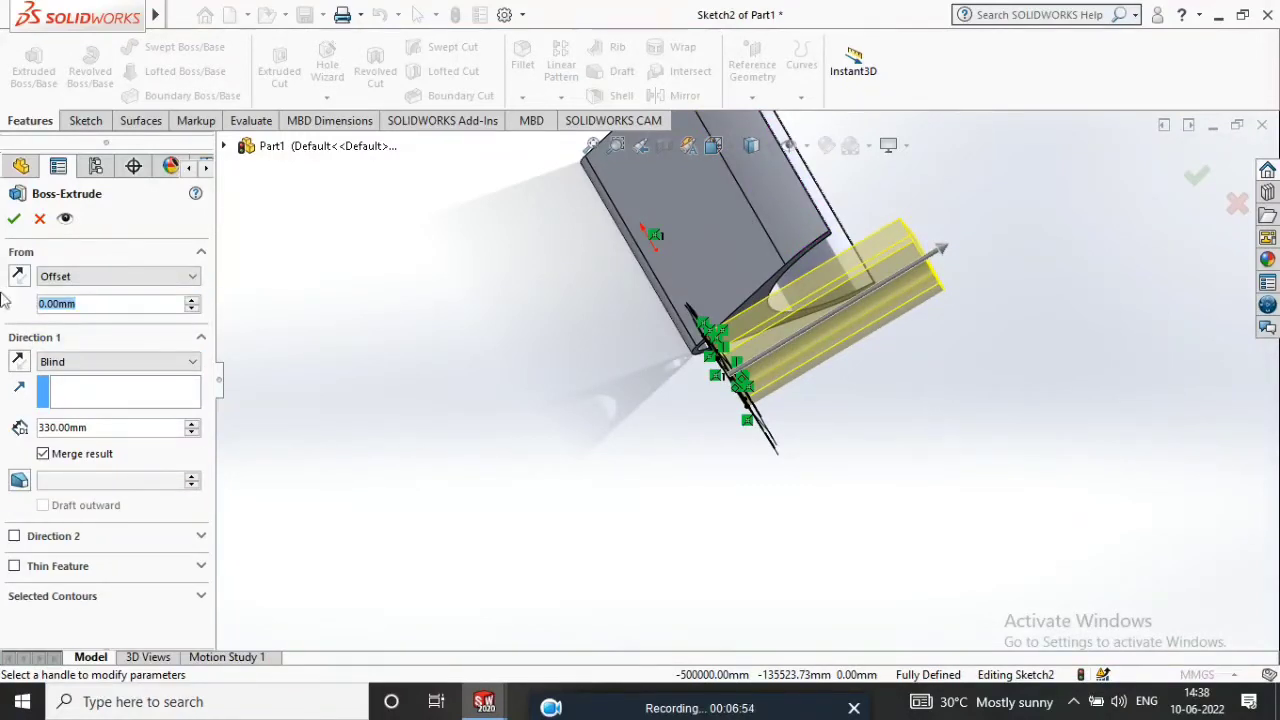
type("40")
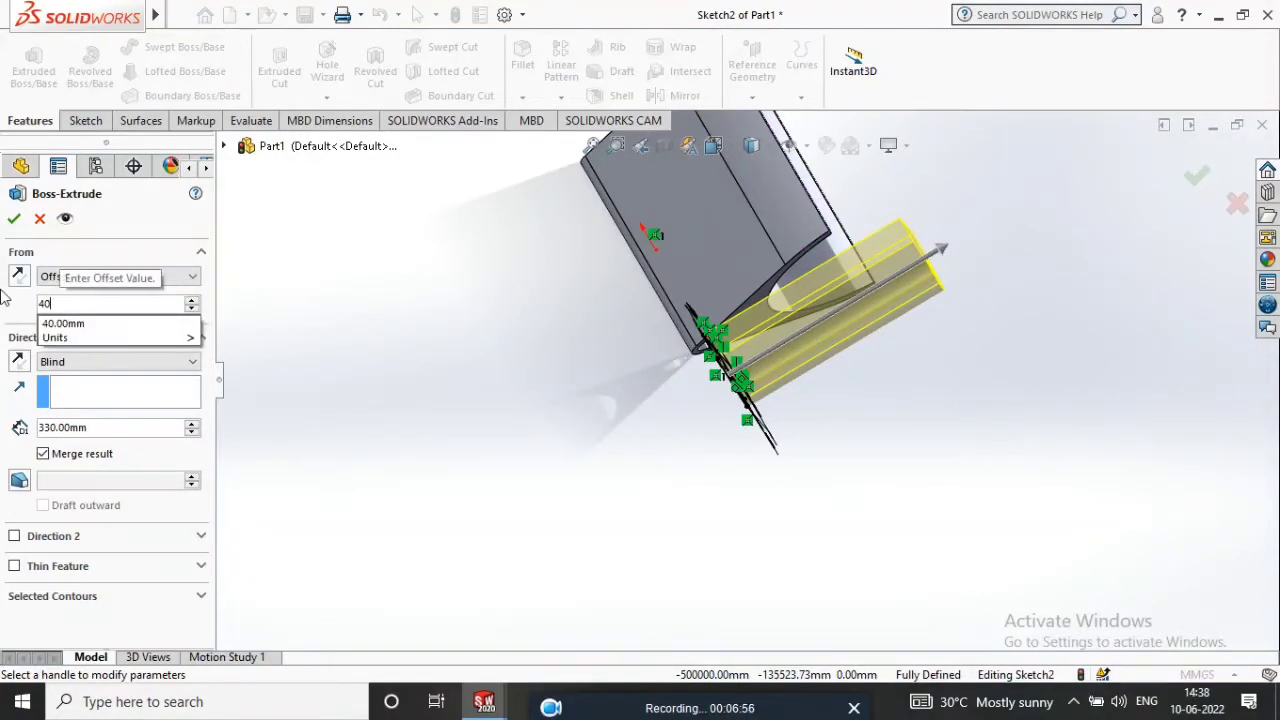
key("Return")
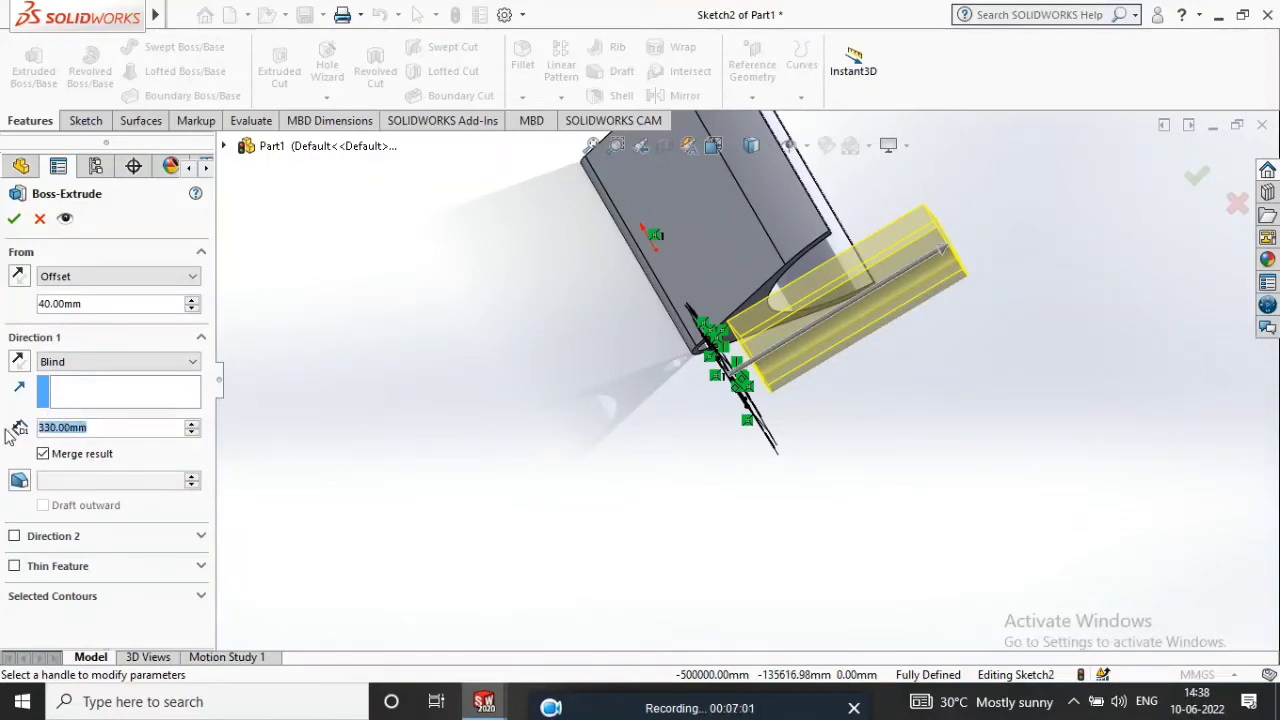
type("60")
key("Return")
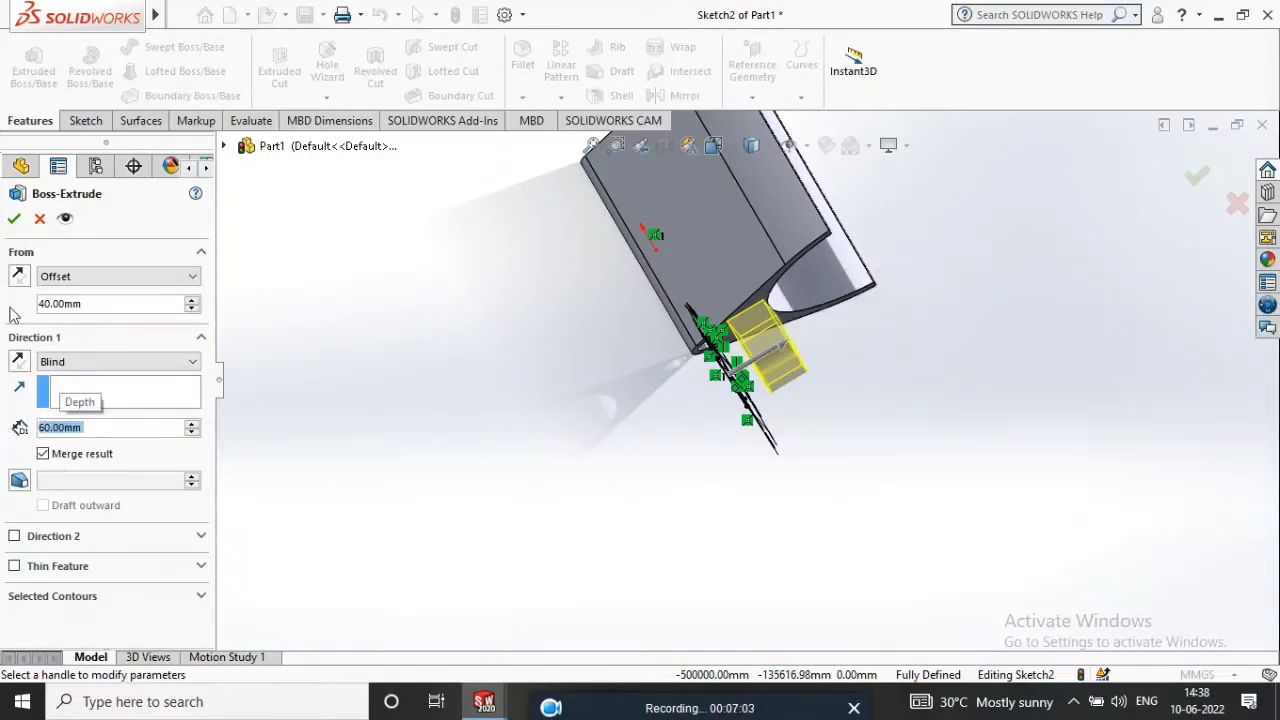
left_click(14, 218)
On the Right Plane, sketch a corner rectangle about 35 mm tall across the lug, from the body's end edge to beyond the rounded end.
middle_click_drag(814, 383, 763, 517)
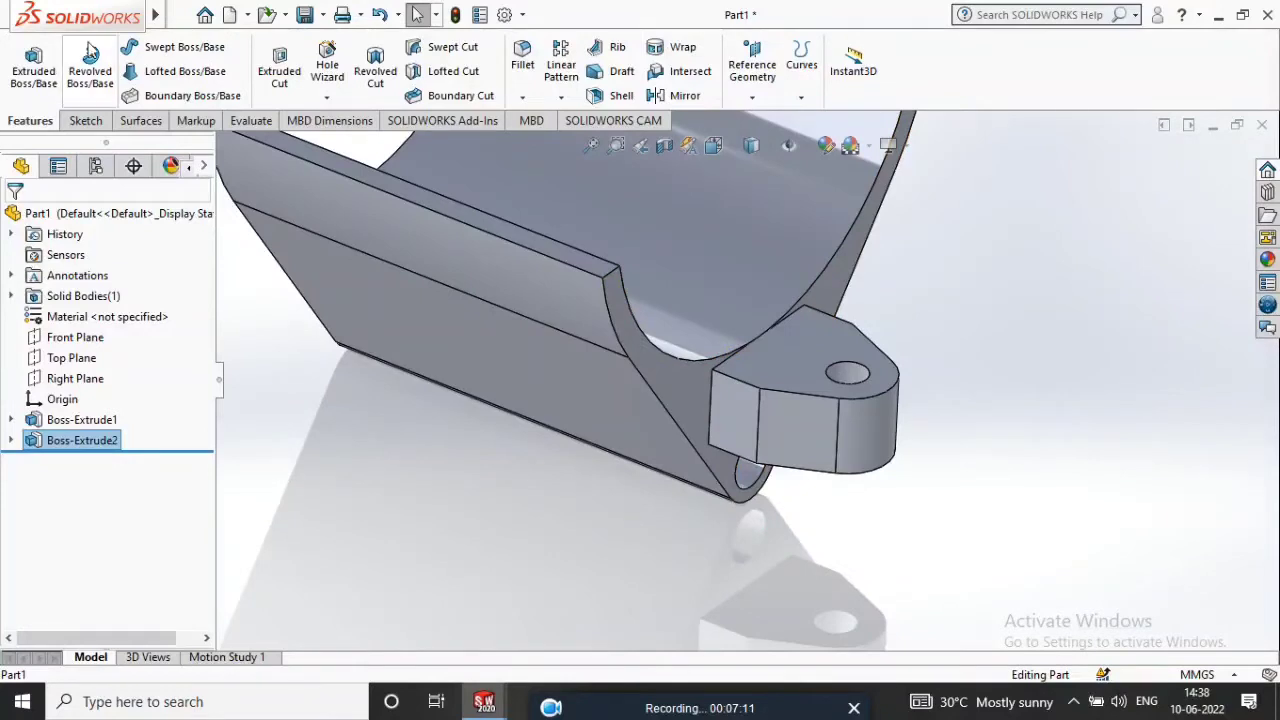
left_click(76, 380)
right_click(894, 320)
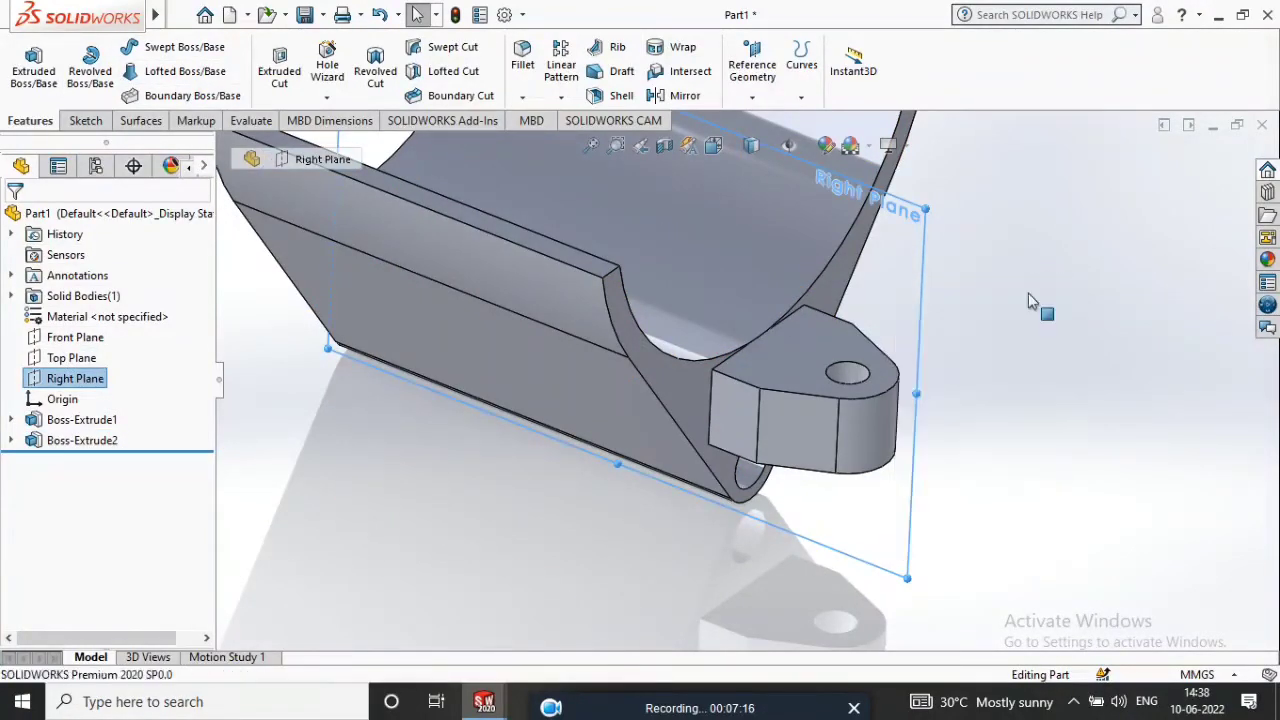
left_click(1025, 292)
right_click(506, 262)
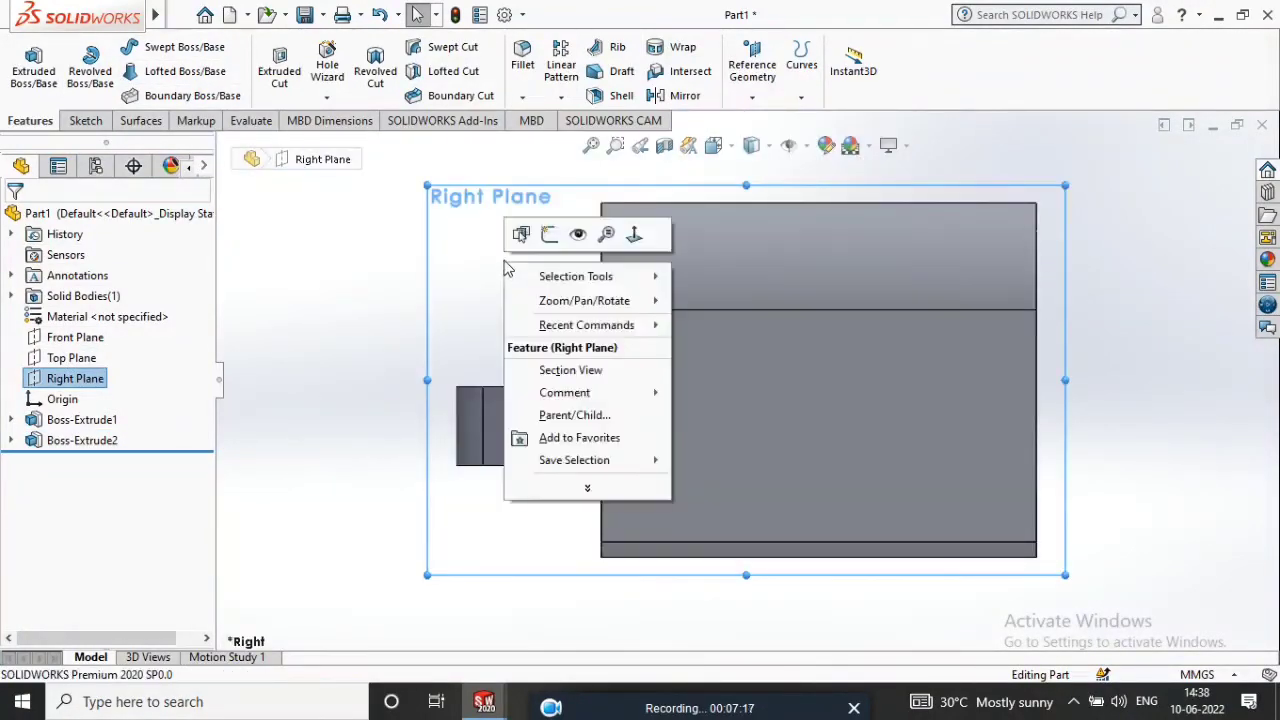
left_click(549, 236)
scroll(669, 424, "down", 3)
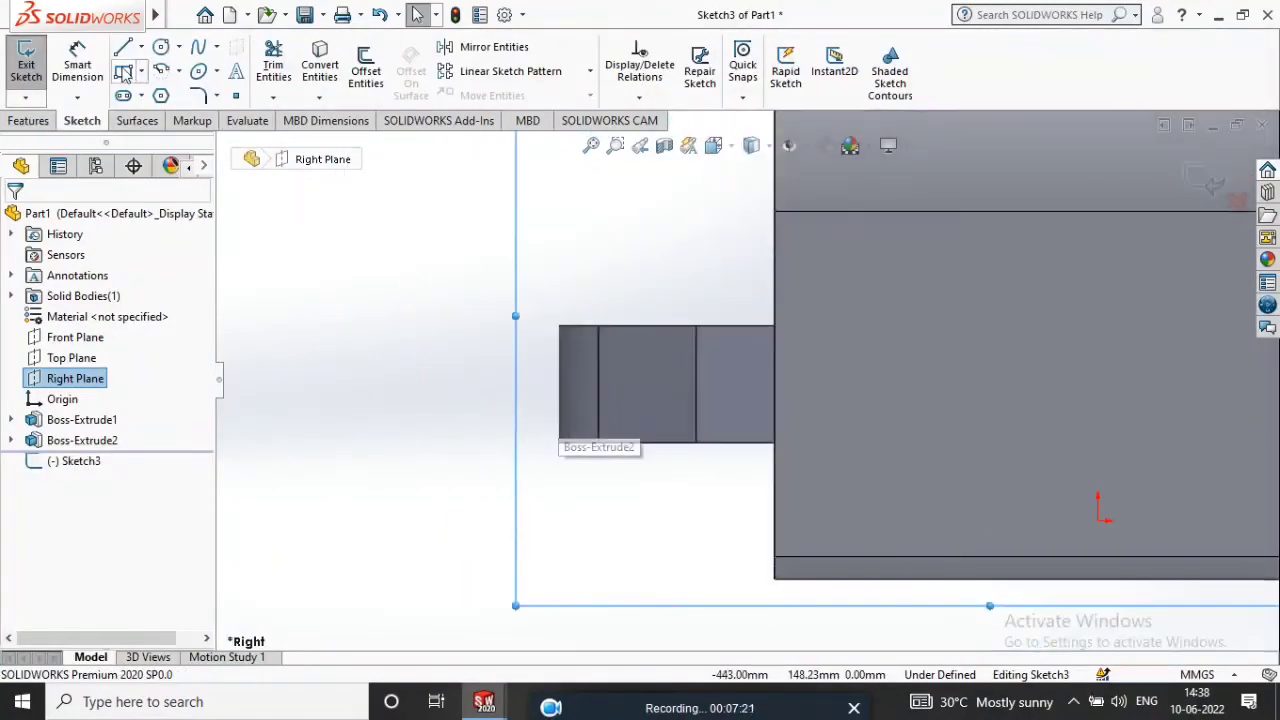
left_click(126, 73)
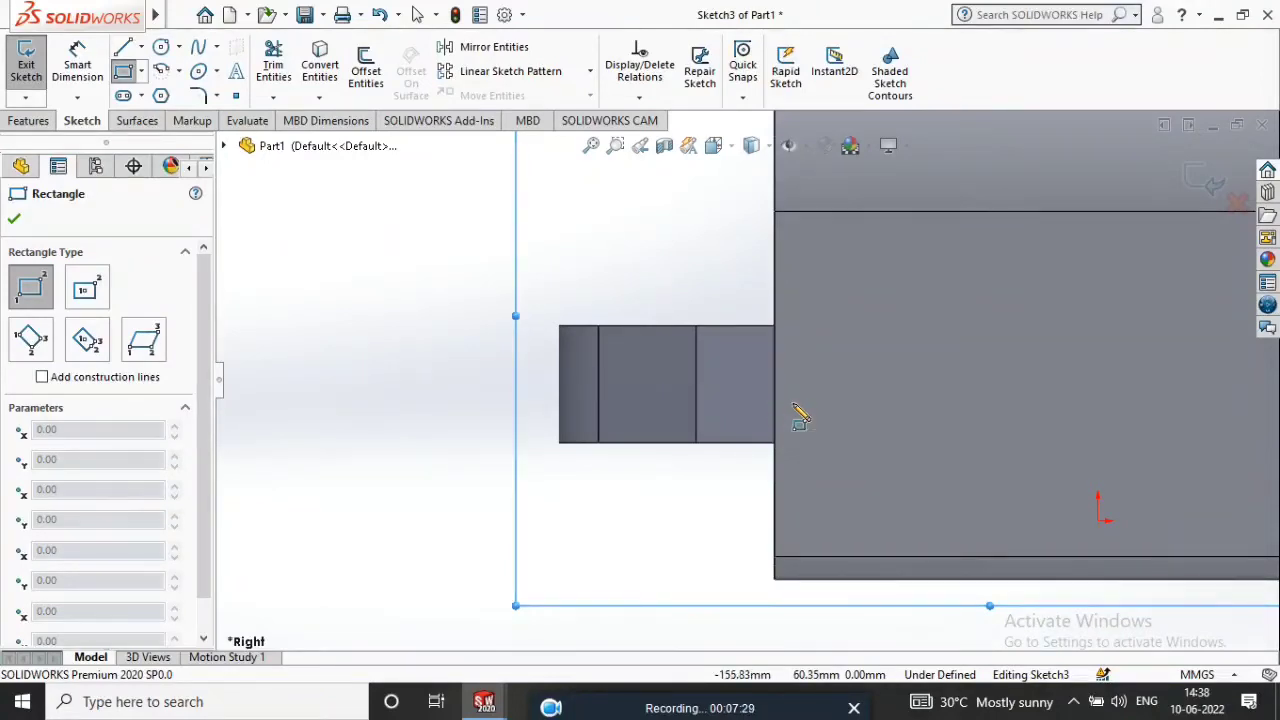
left_click(773, 423)
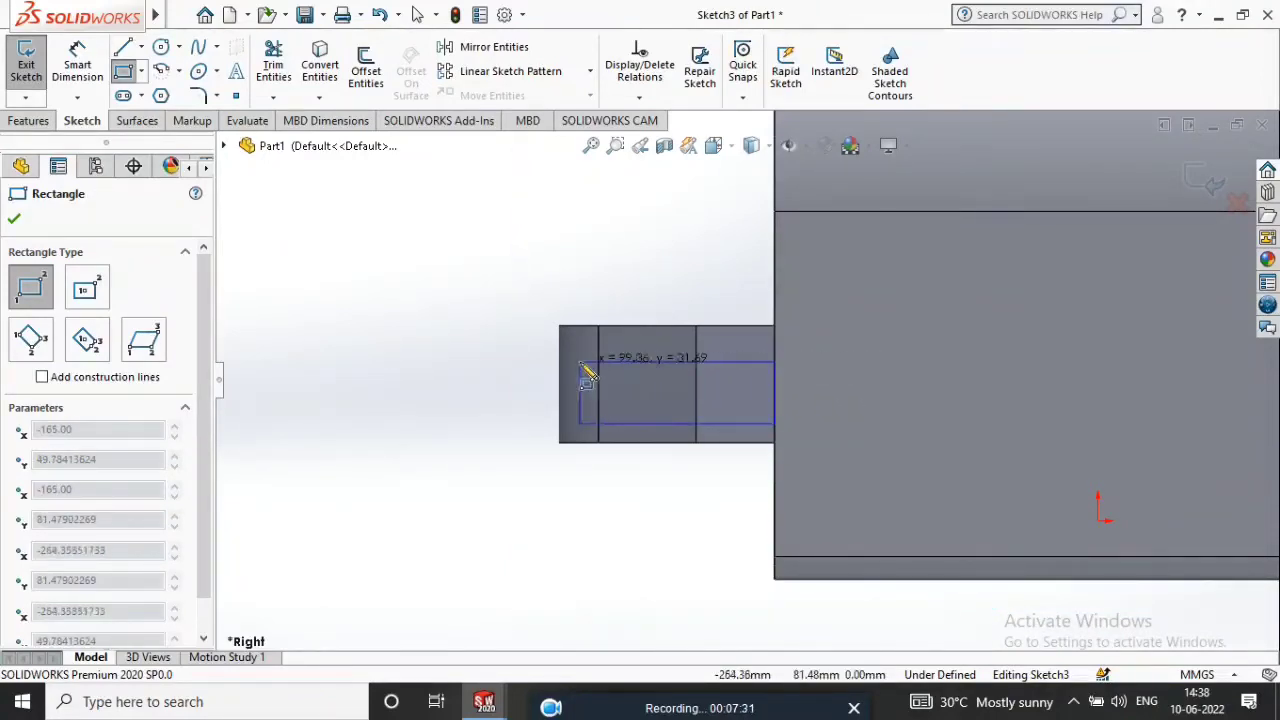
left_click(527, 356)
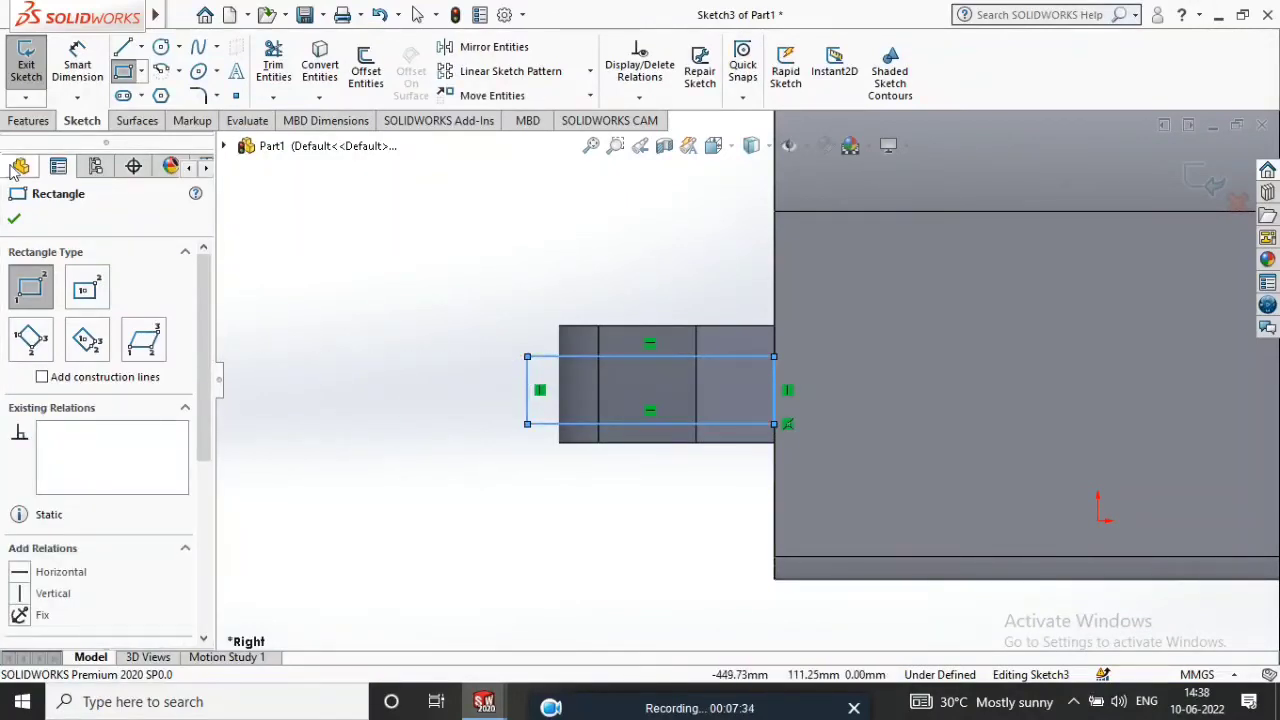
left_click(11, 222)
Dimension the rectangle's height as 30 mm.
left_click(77, 62)
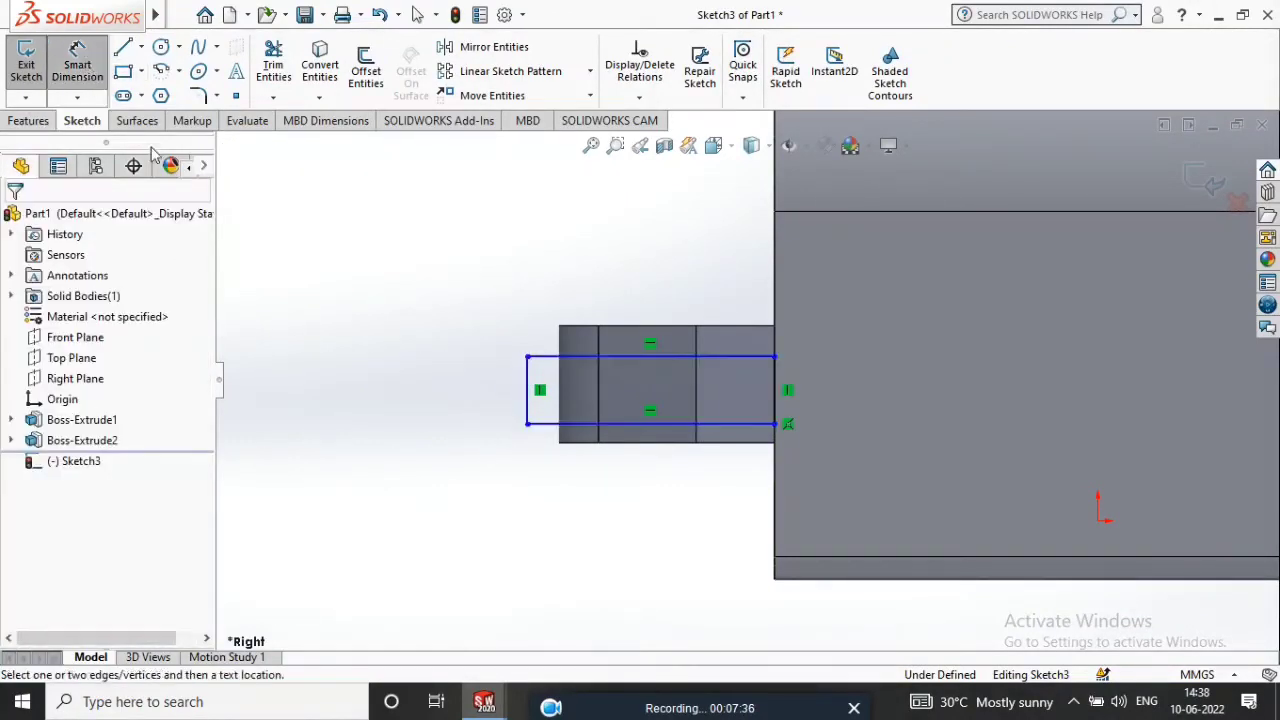
left_click(527, 390)
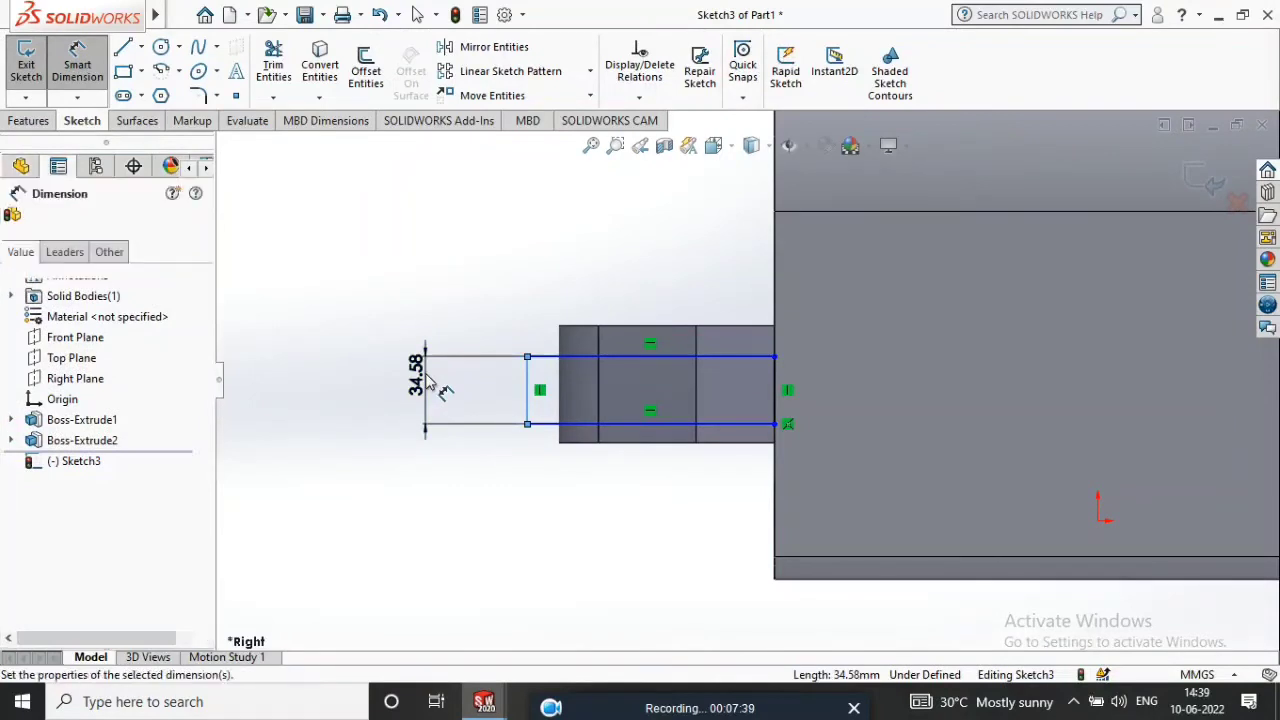
left_click(425, 375)
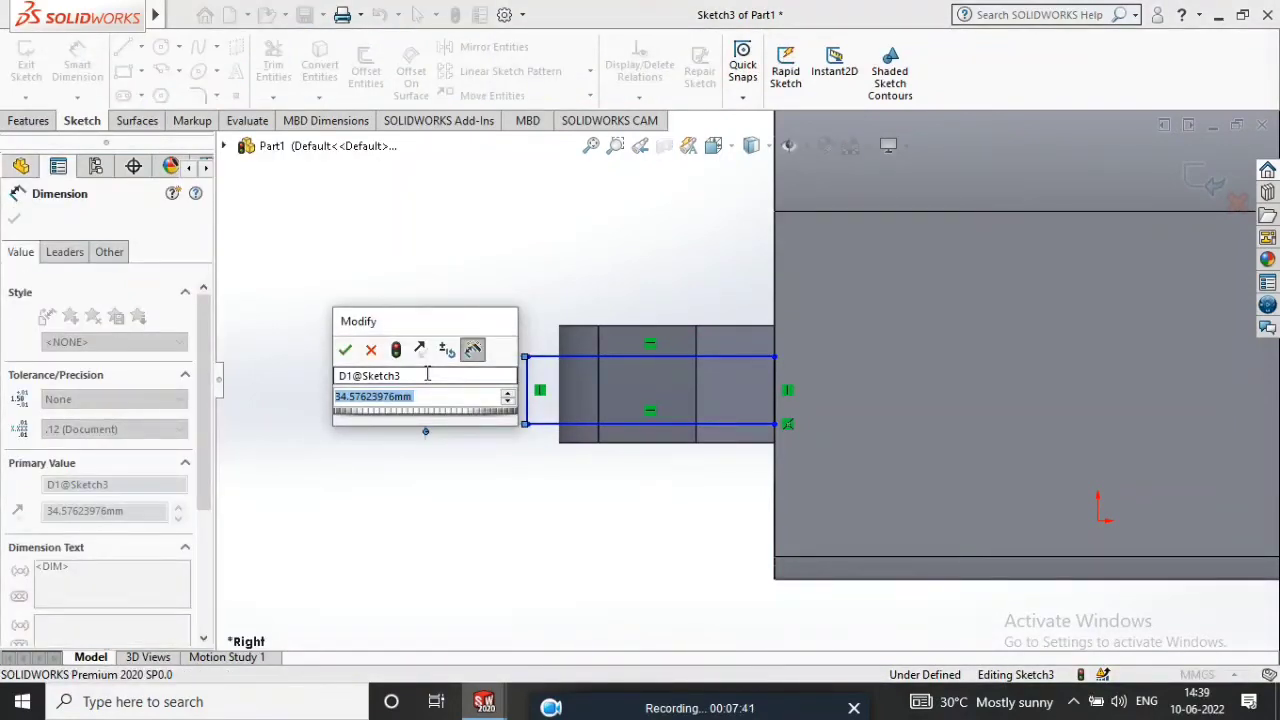
type("30")
key("Return")
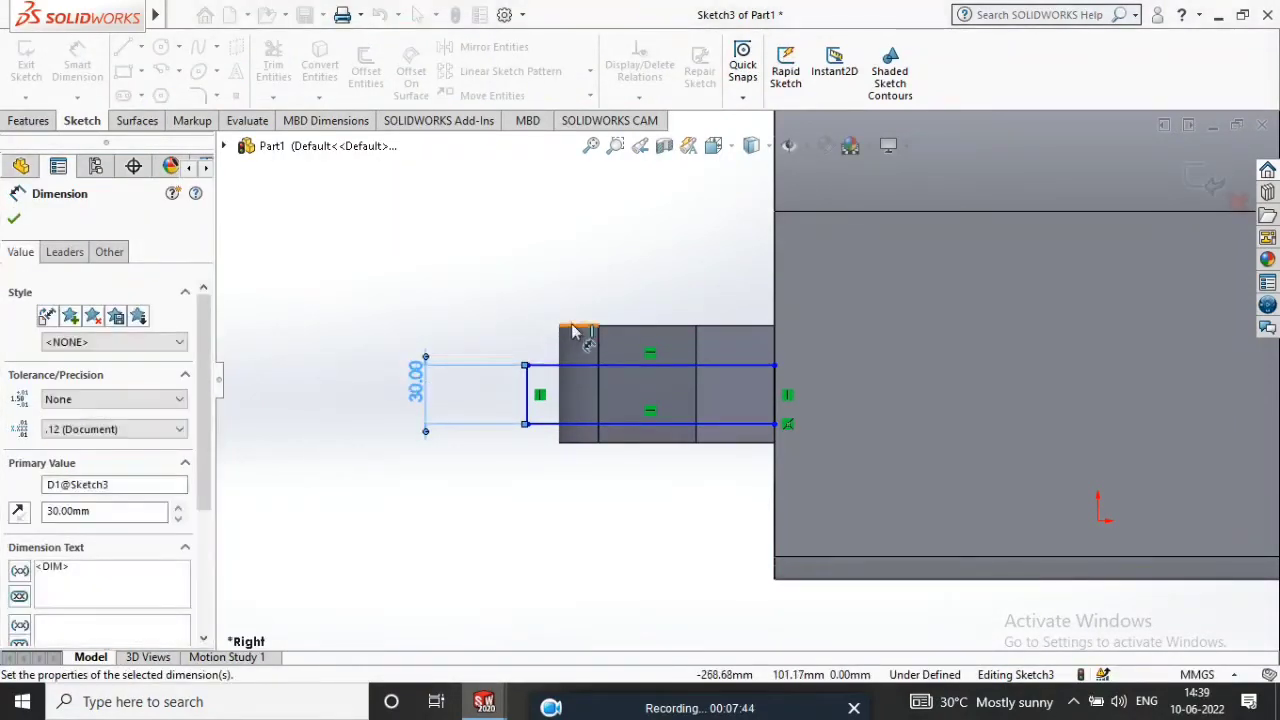
Dimension the gap between the lug's upper edge and the rectangle's upper line as 15 mm.
scroll(587, 288, "down", 1)
scroll(587, 288, "down", 2)
left_click(592, 441)
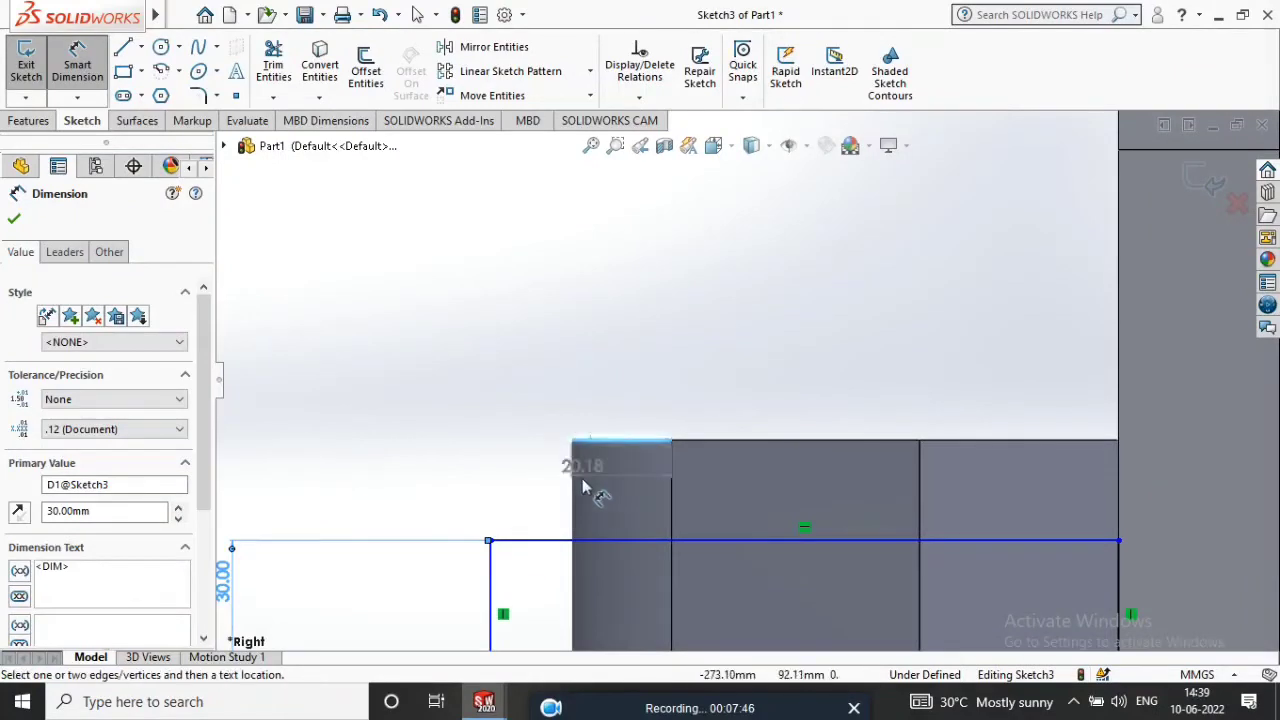
left_click(532, 540)
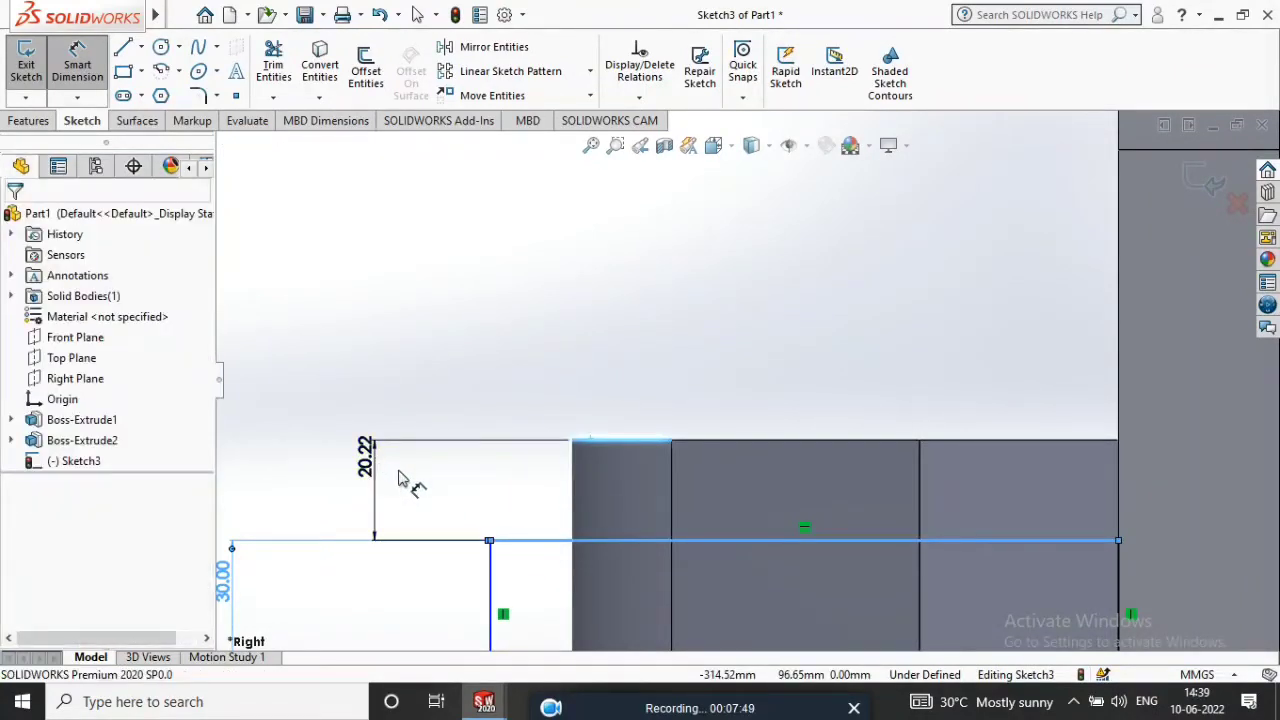
left_click(401, 478)
key("Return")
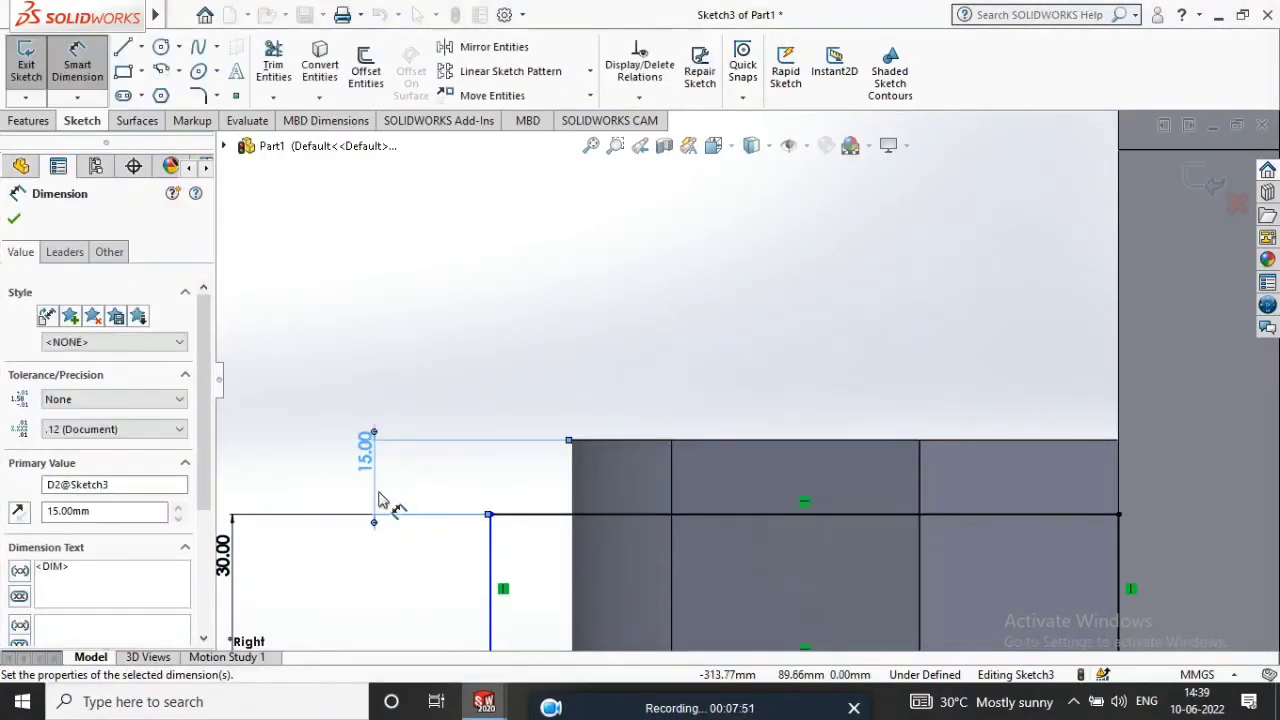
scroll(557, 543, "up", 3)
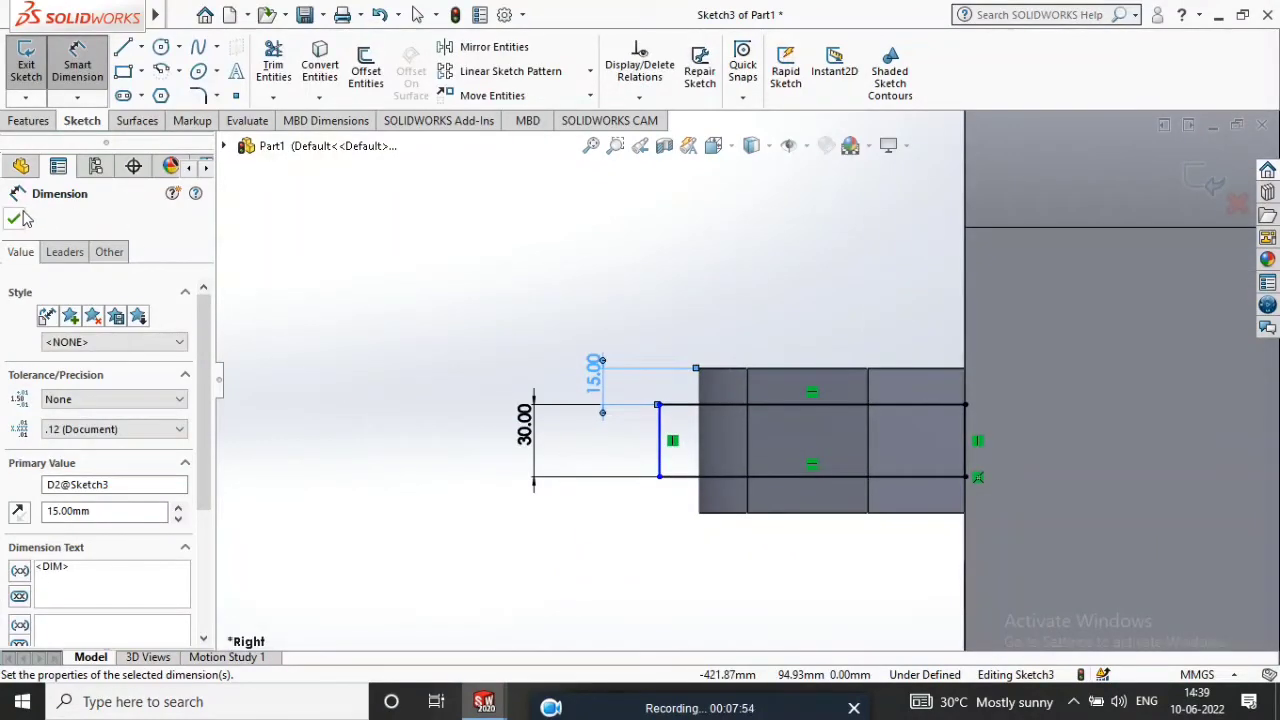
left_click(14, 219)
Cut the rectangle through the lug with a Mid Plane Extruded Cut 656 mm deep.
left_click(30, 120)
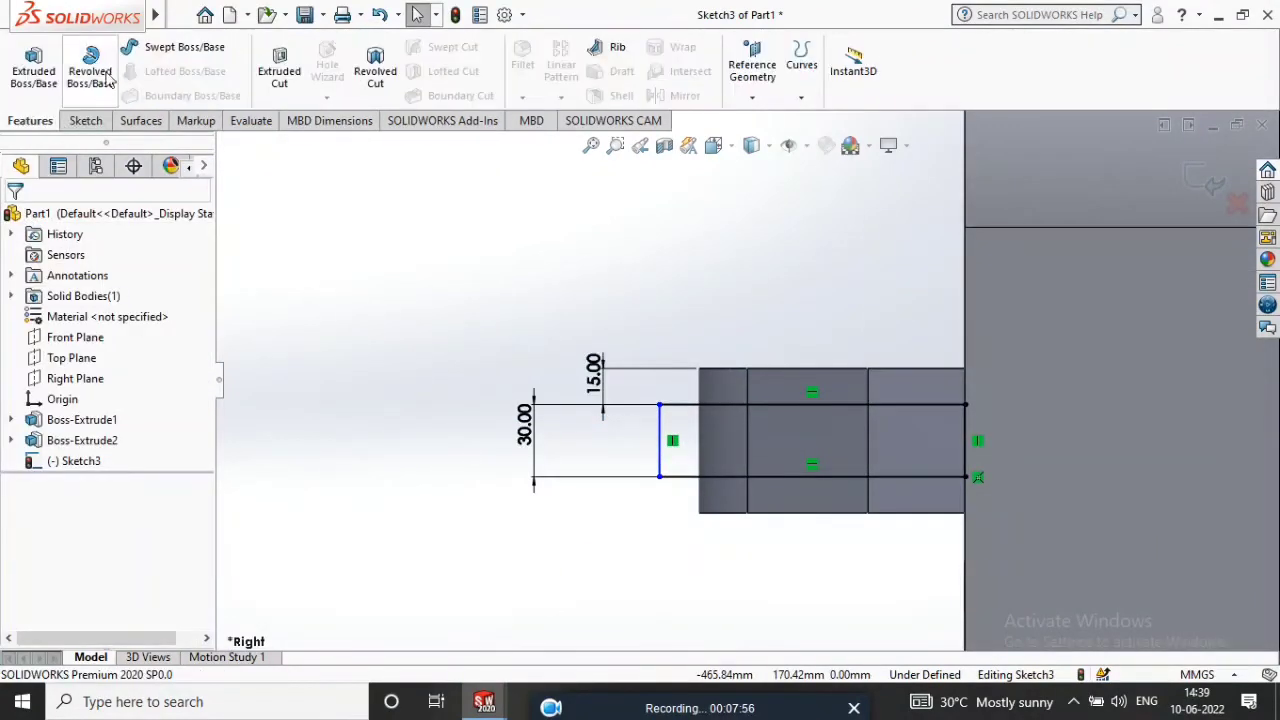
left_click(279, 68)
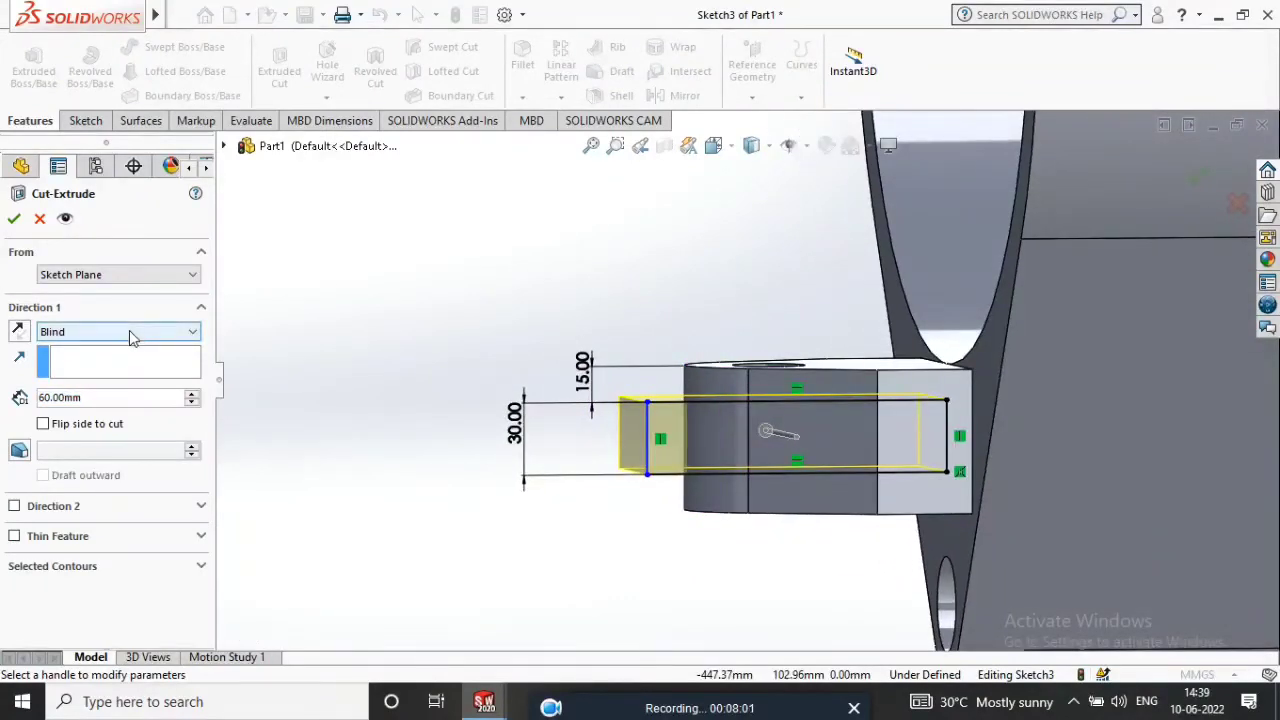
left_click(129, 331)
left_click(129, 446)
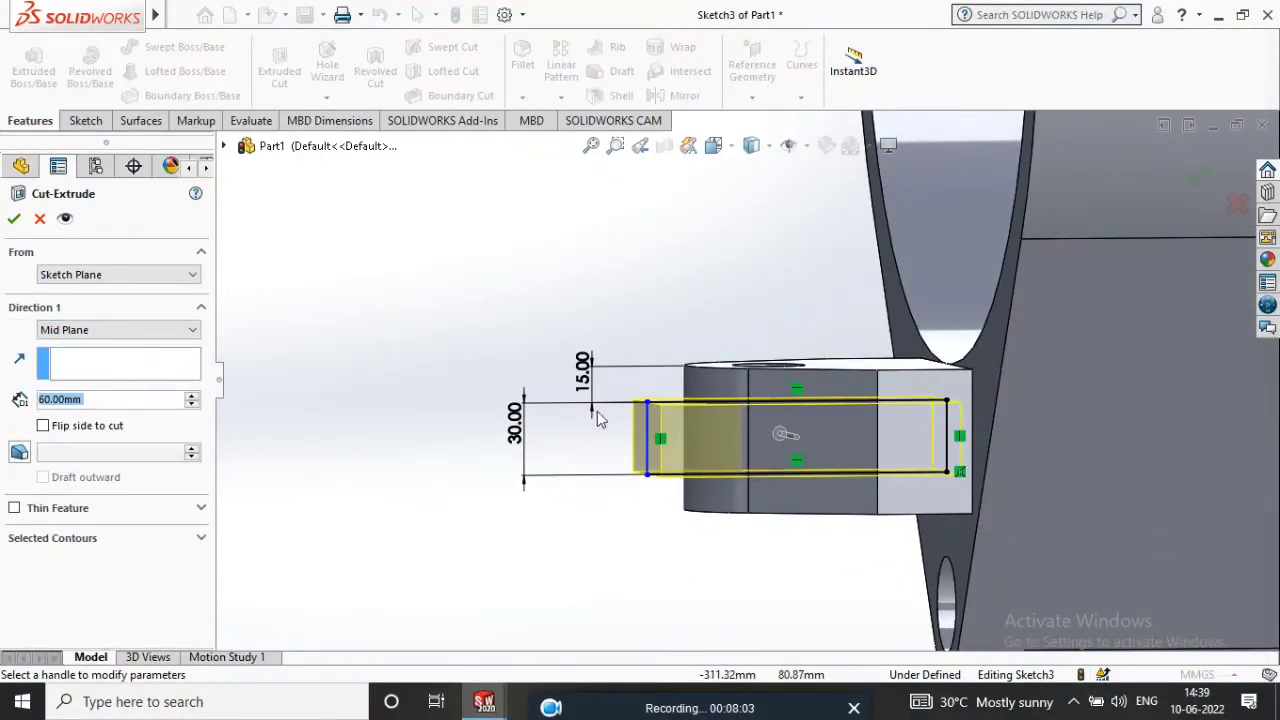
left_click_drag(775, 437, 157, 300)
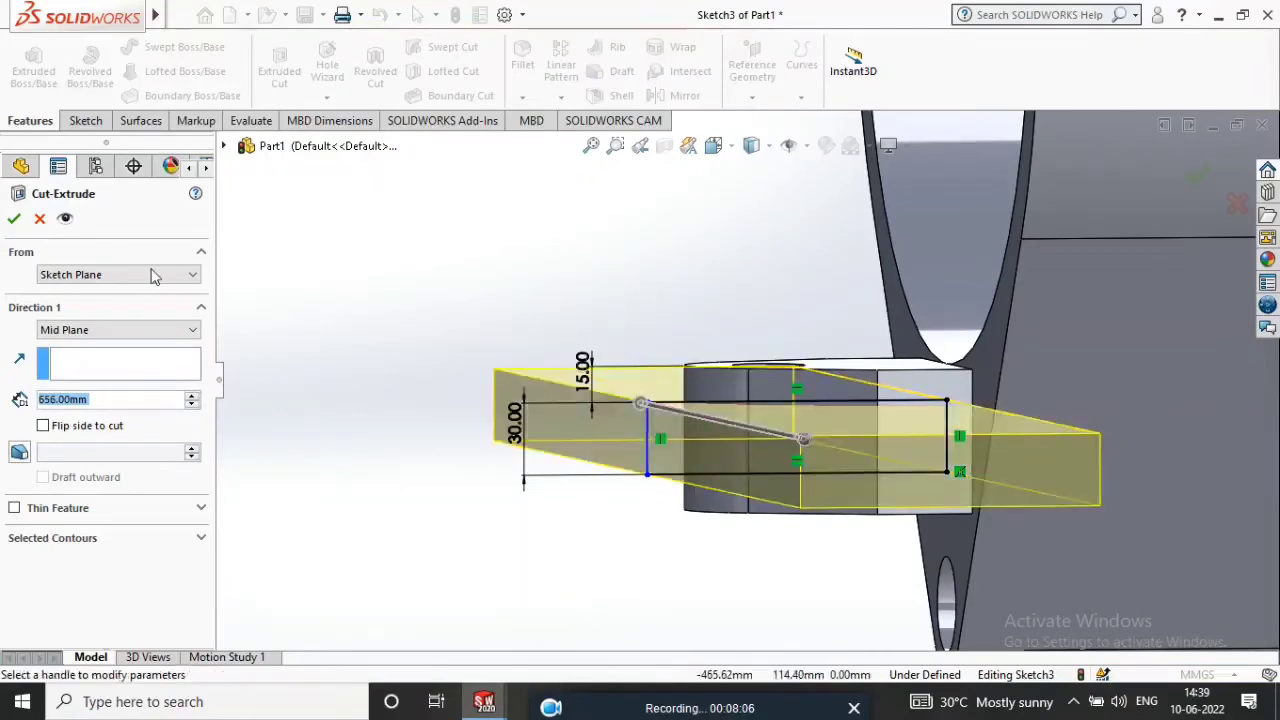
left_click(14, 220)
On the Right Plane, sketch a large corner rectangle over the body's lower portion, inset from both ends and reaching below its bottom edge.
middle_click_drag(642, 401, 665, 494)
left_click(65, 379)
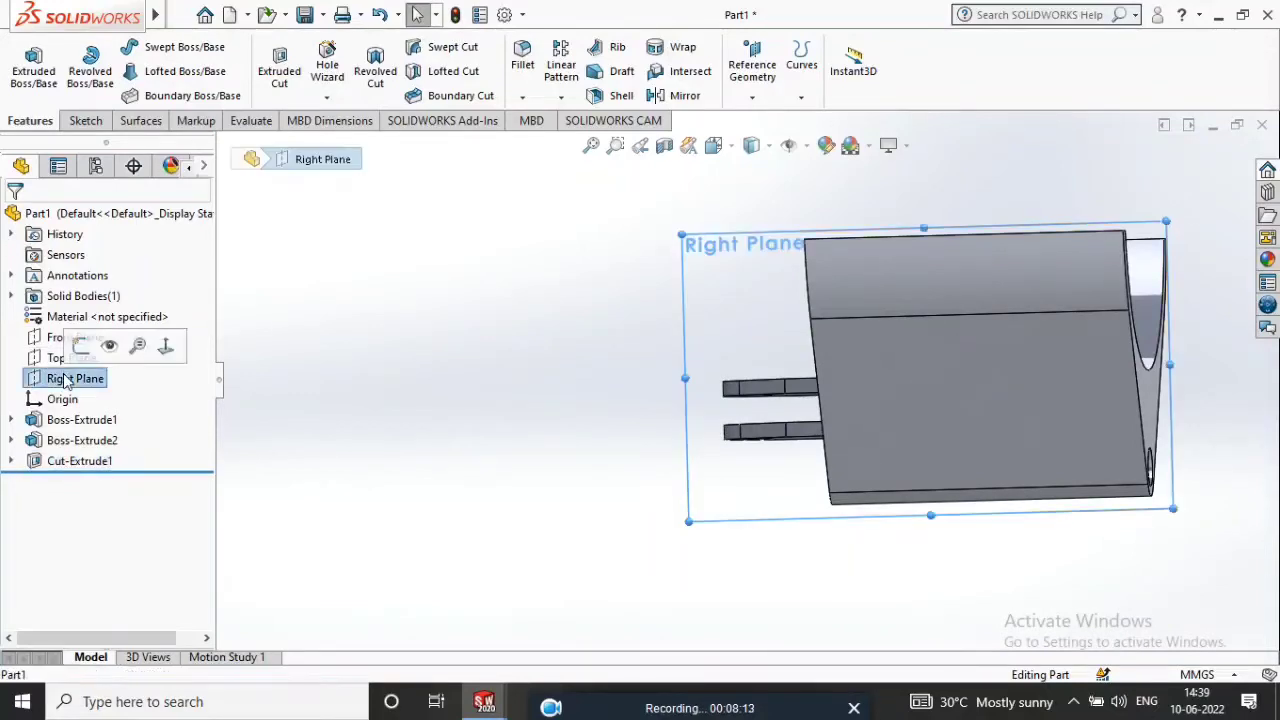
right_click(690, 286)
left_click(812, 254)
right_click(522, 262)
left_click(557, 232)
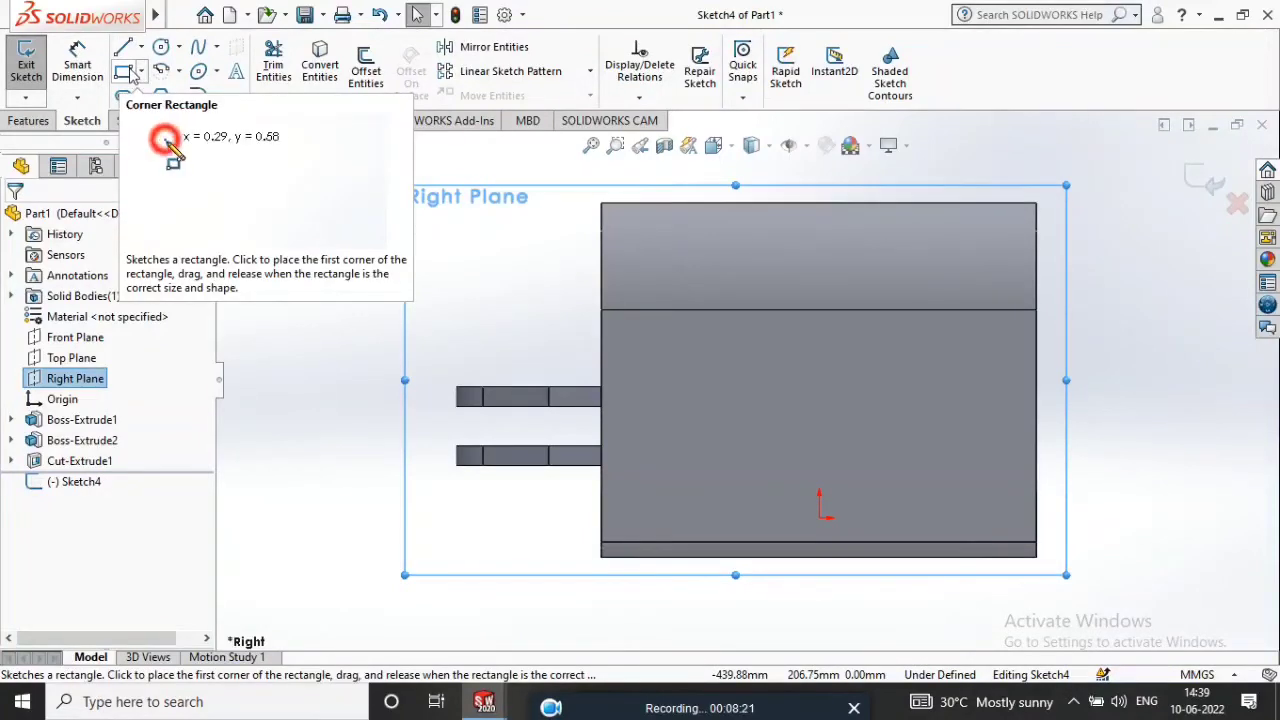
left_click(124, 74)
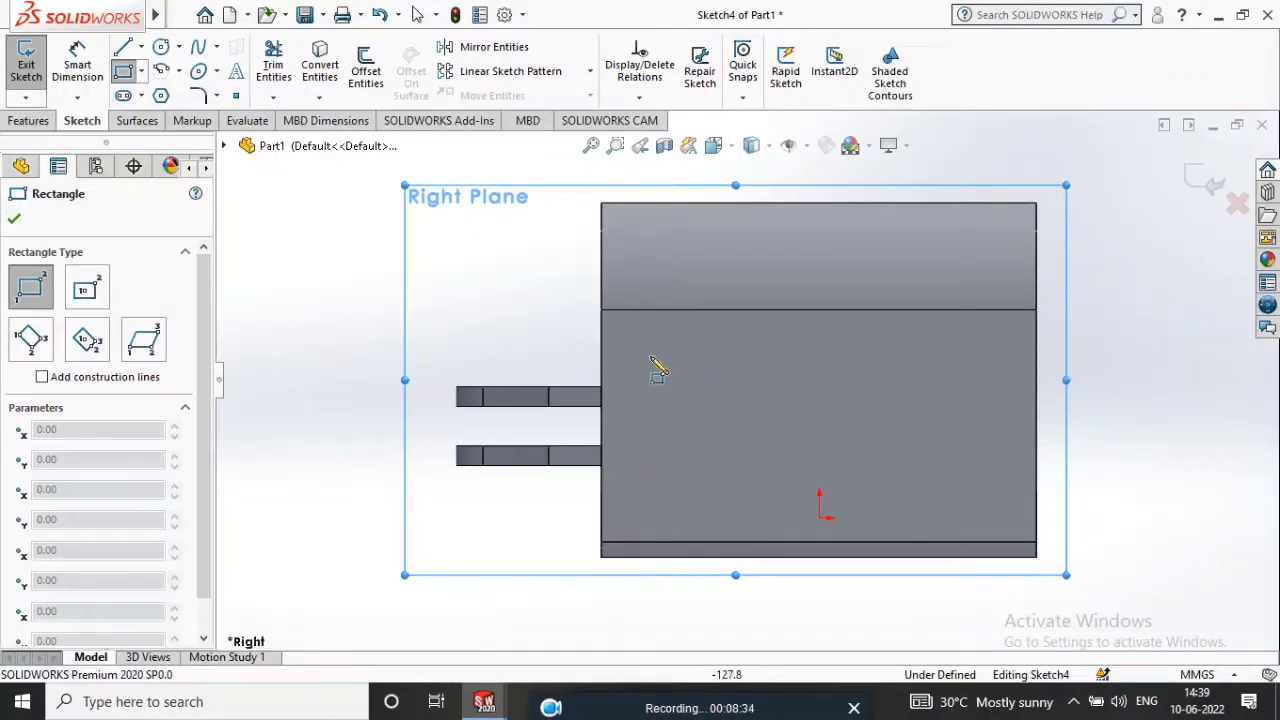
left_click_drag(637, 352, 985, 574)
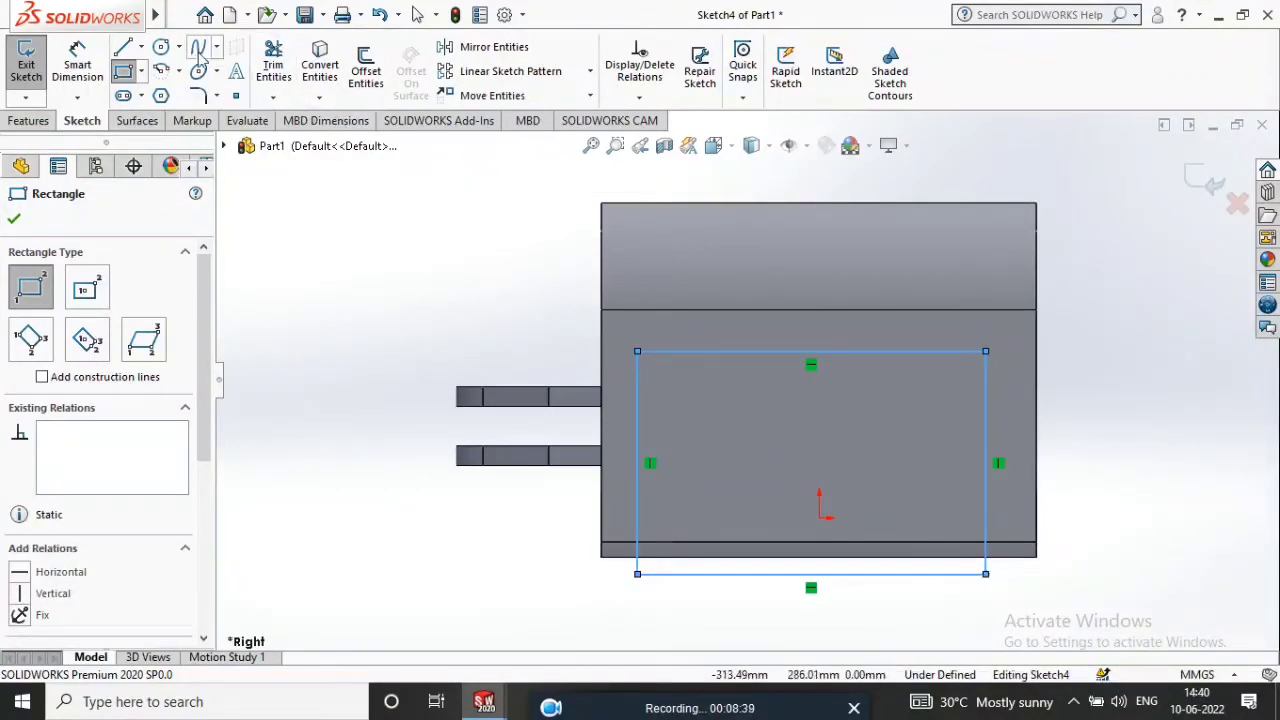
Dimension the distance between the rectangle's side line and the body's end edge opposite the lug as 60 mm.
left_click(86, 74)
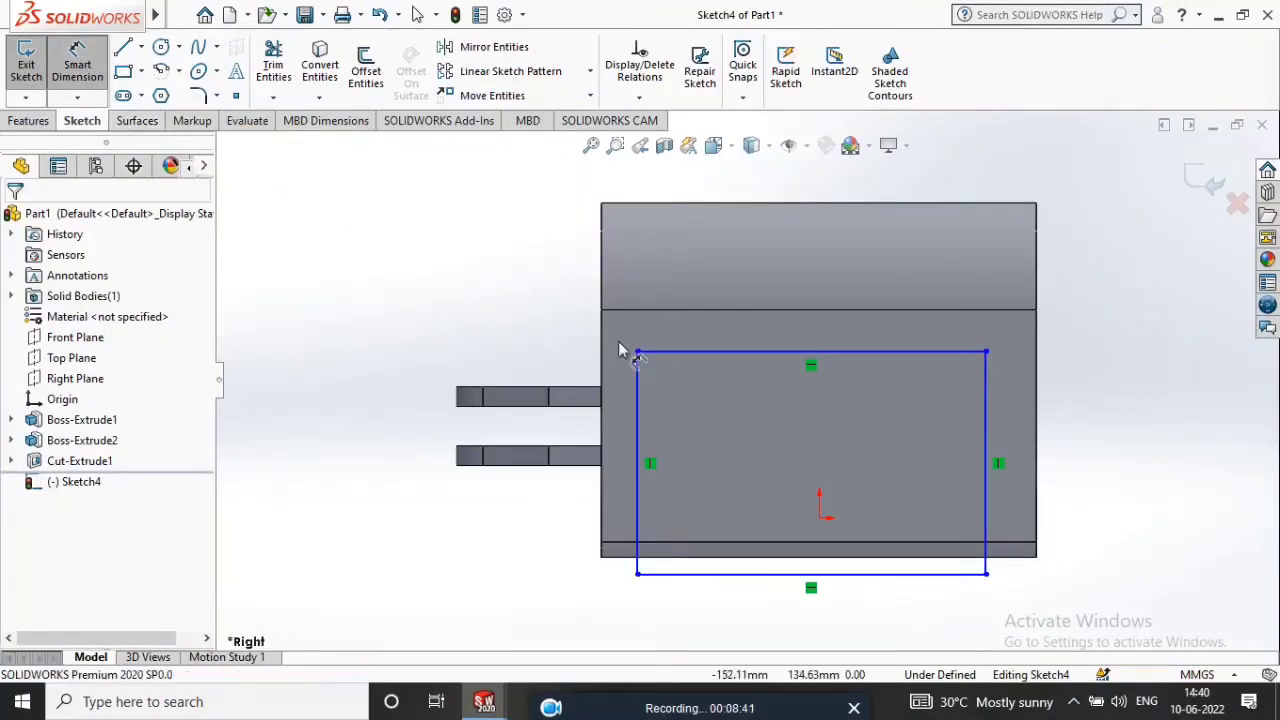
left_click(986, 438)
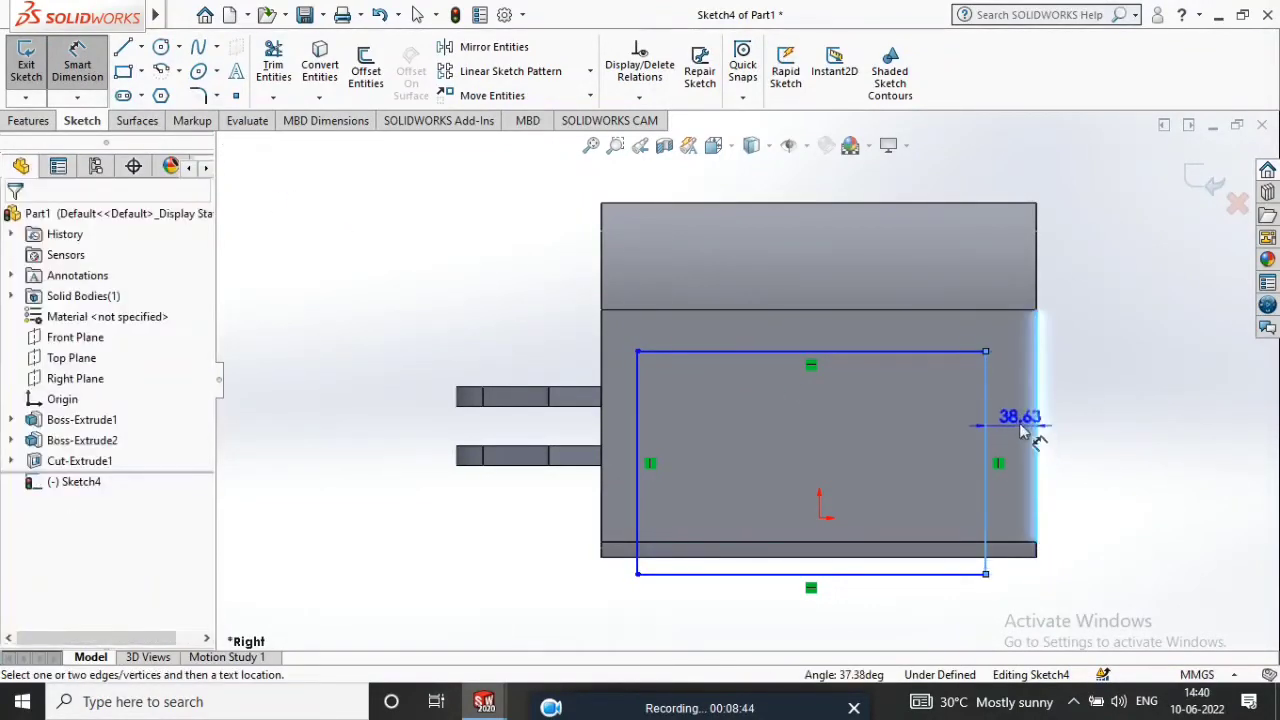
left_click(1020, 418)
type("60")
key("Return")
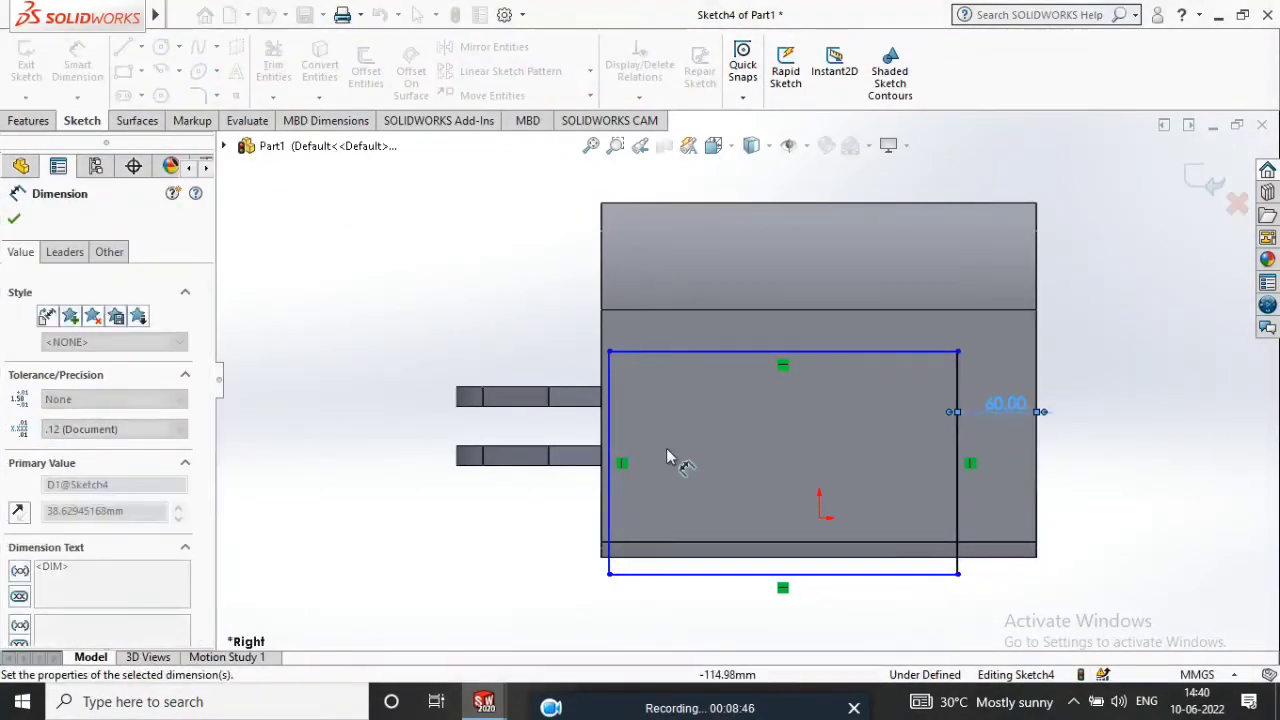
Dimension the distance between the rectangle's lug-side line and the body's adjacent end edge as 60 mm.
scroll(614, 430, "down", 2)
scroll(600, 405, "down", 2)
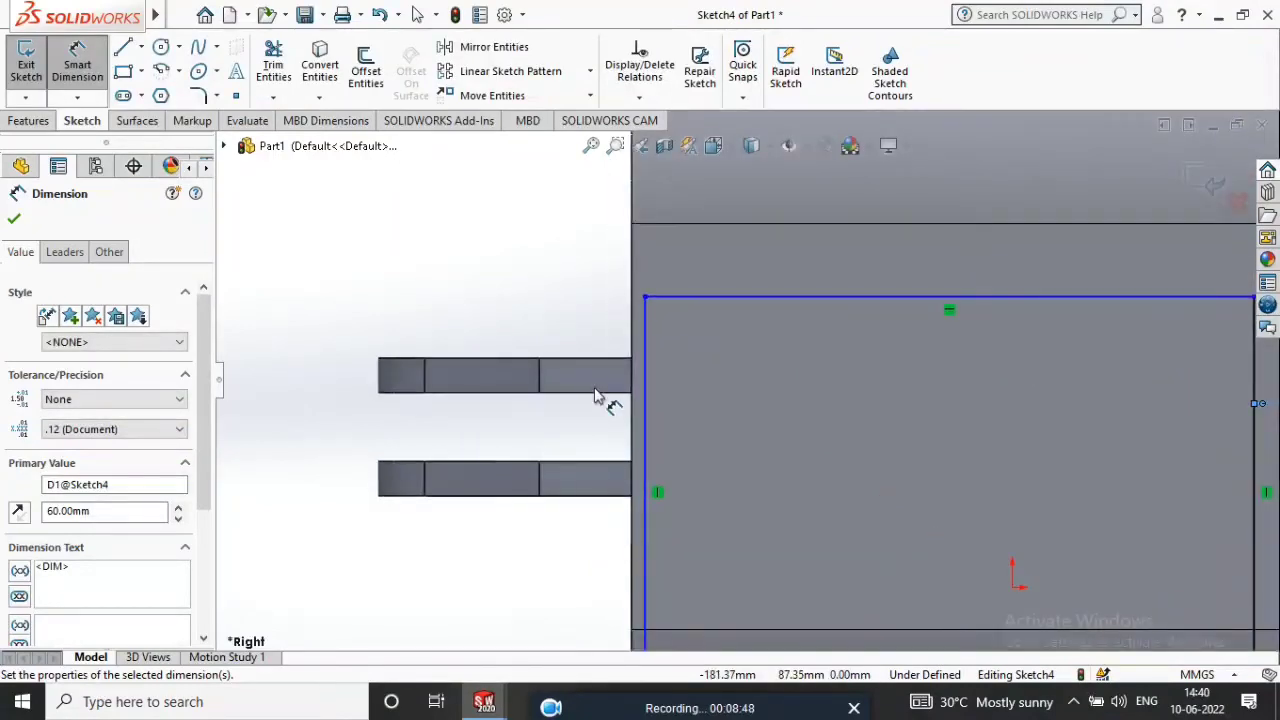
left_click(631, 406)
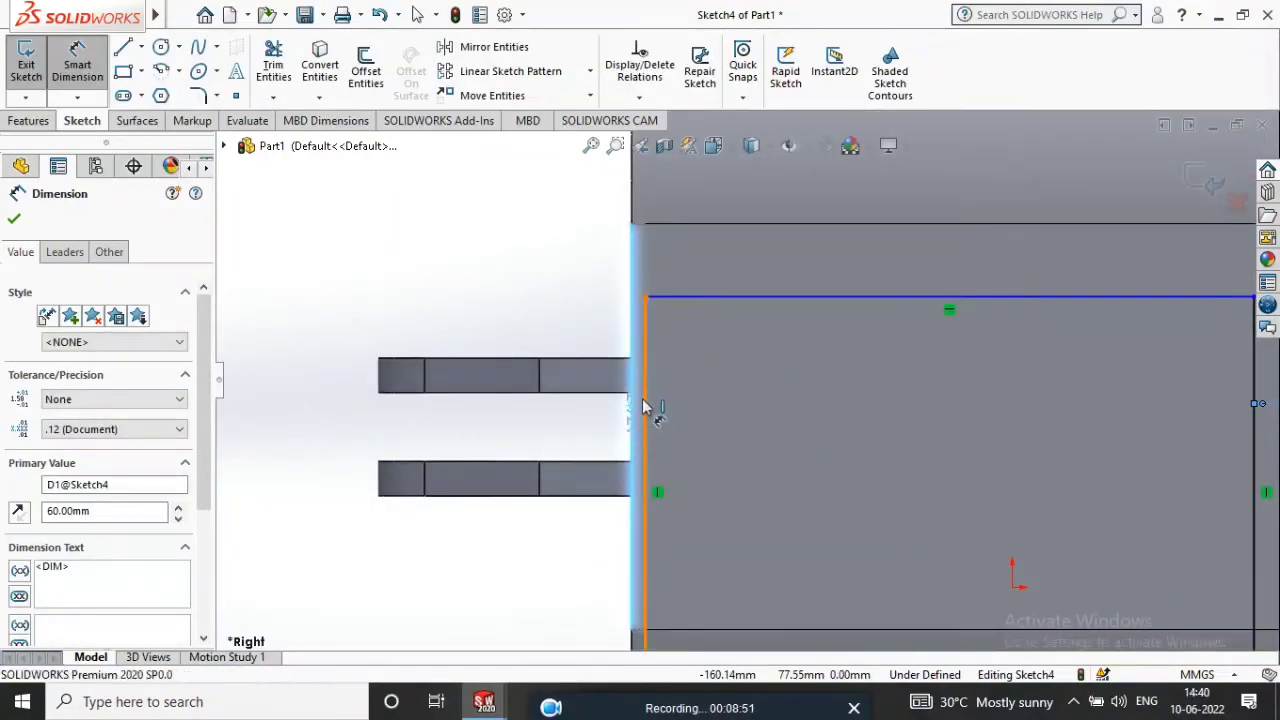
left_click(650, 258)
type("60")
key("Return")
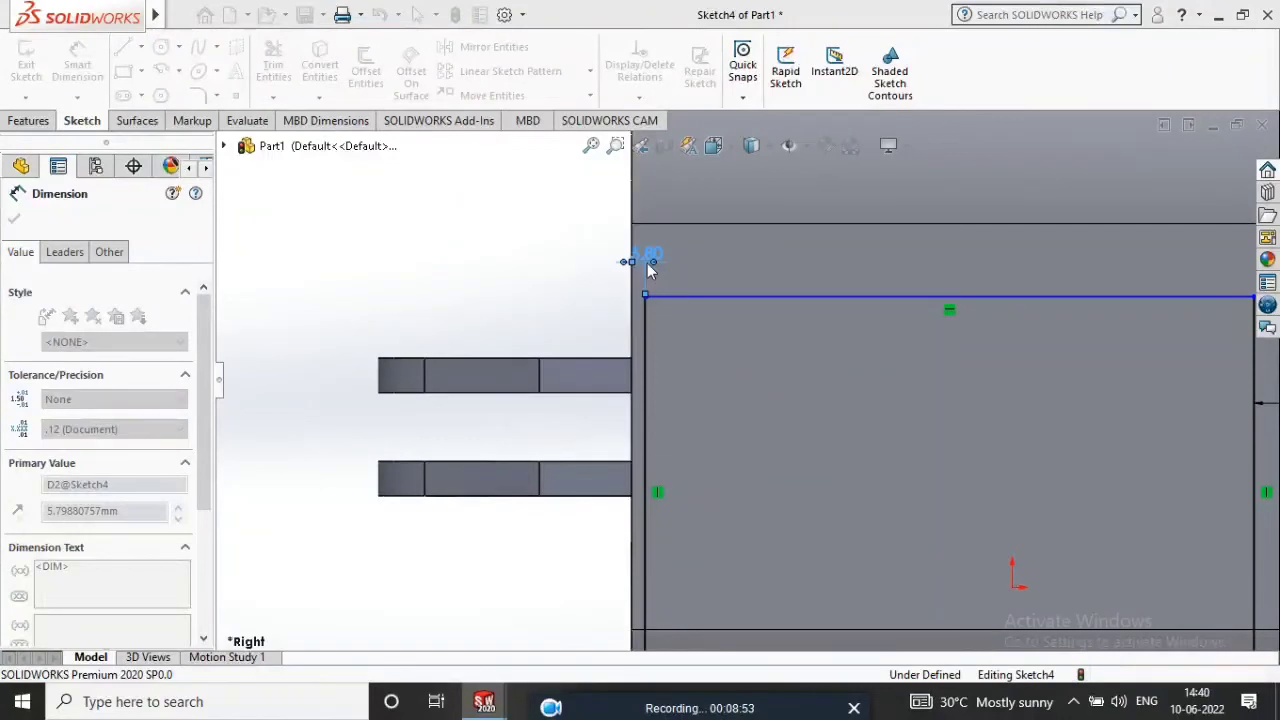
Dimension the rectangle's upper line 5 mm below the lug's upper edge and finish dimensioning.
left_click(826, 300)
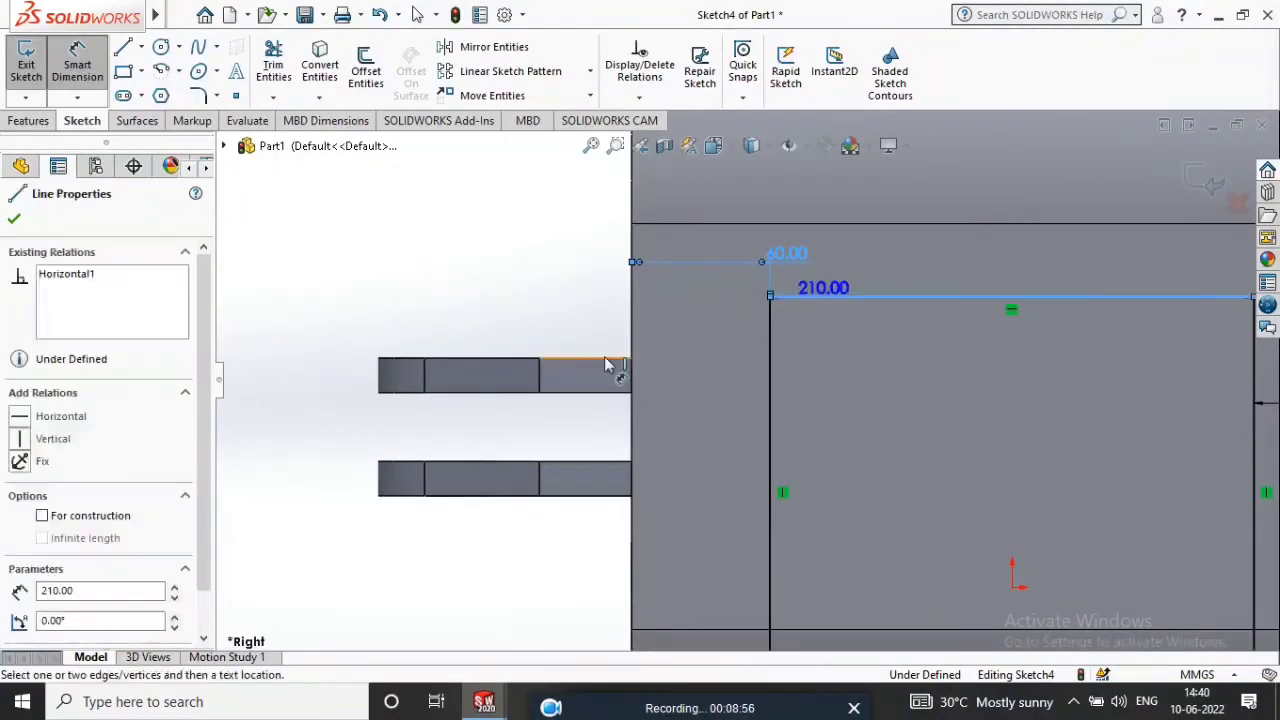
left_click(615, 358)
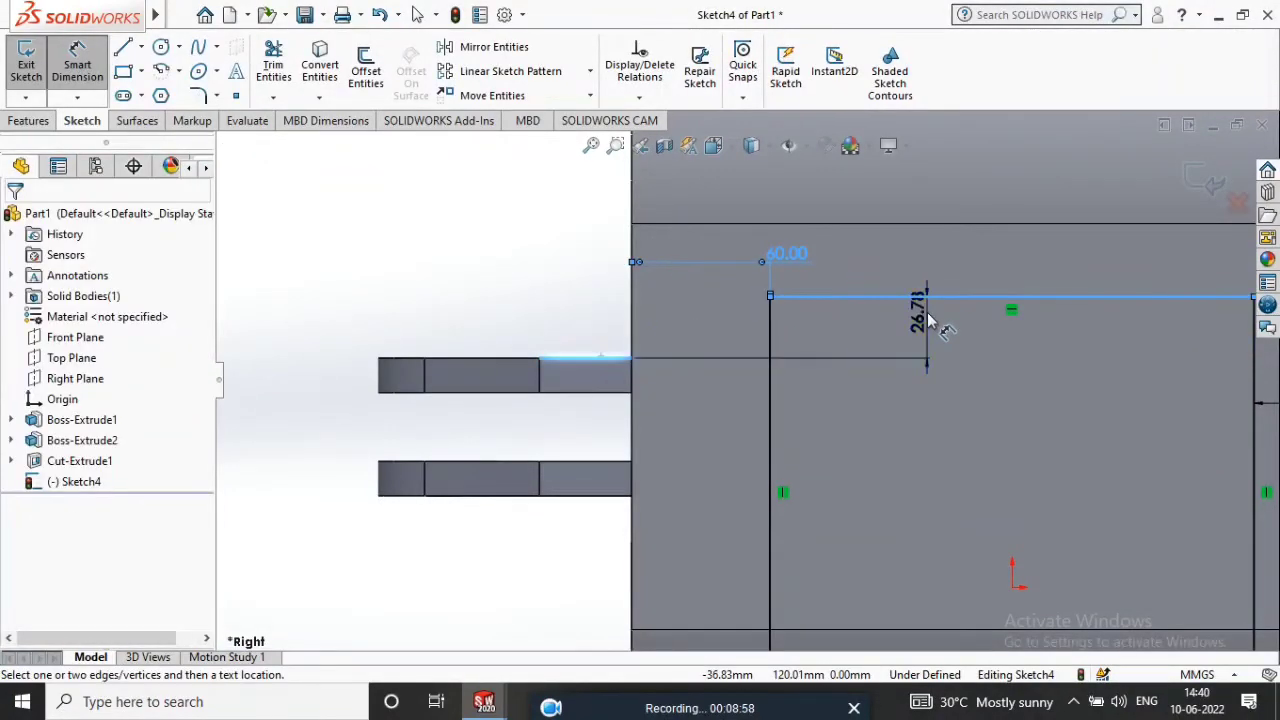
left_click(940, 330)
type("5.00mm")
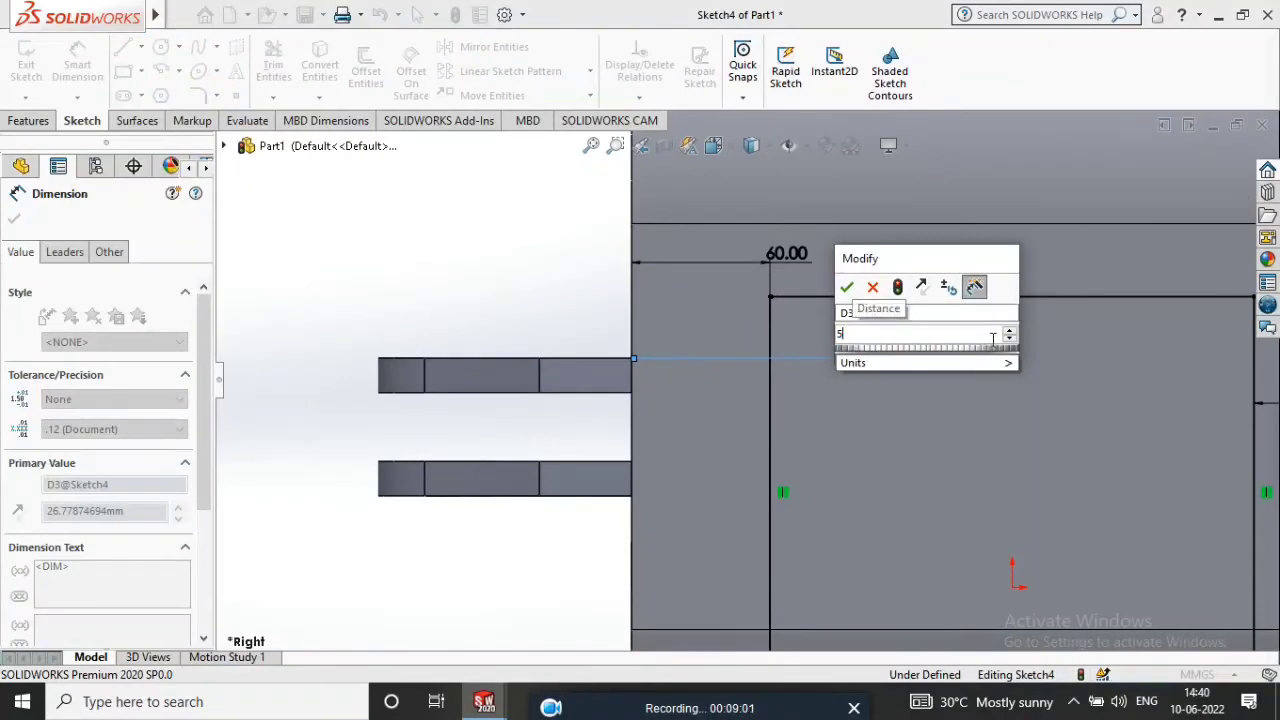
left_click(847, 287)
scroll(740, 380, "up", 3)
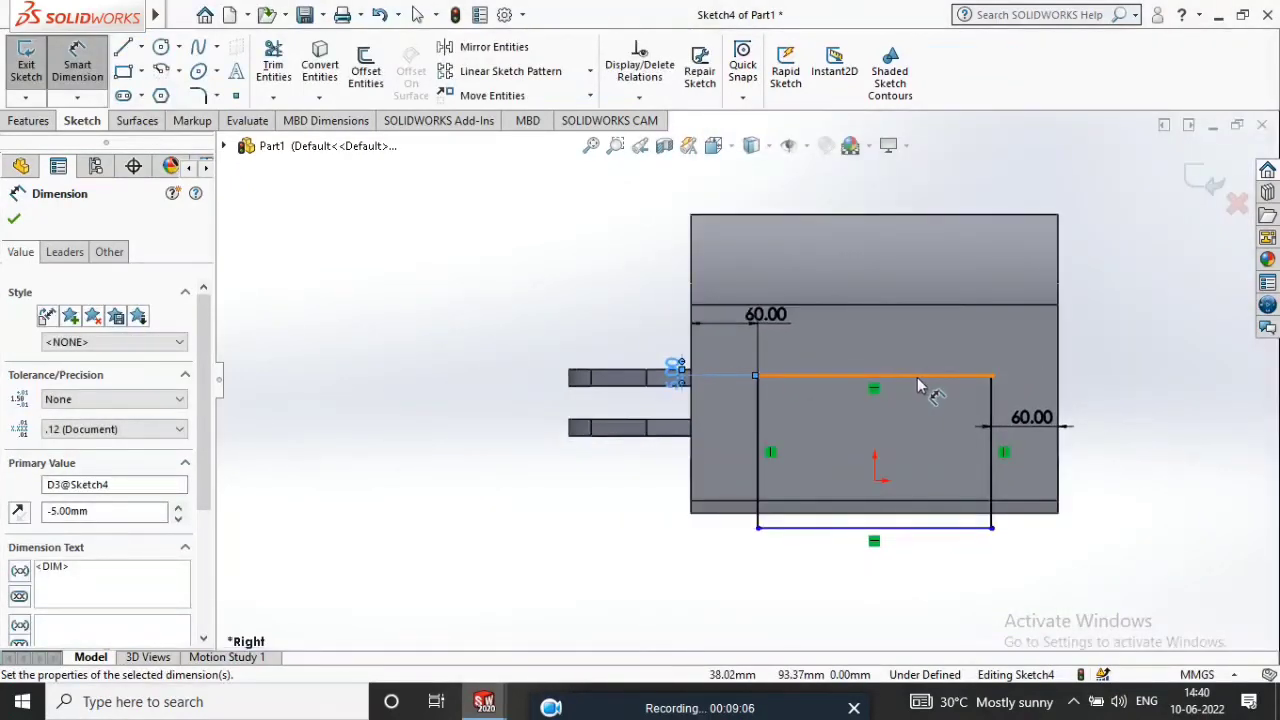
scroll(917, 386, "up", 3)
scroll(917, 390, "down", 3)
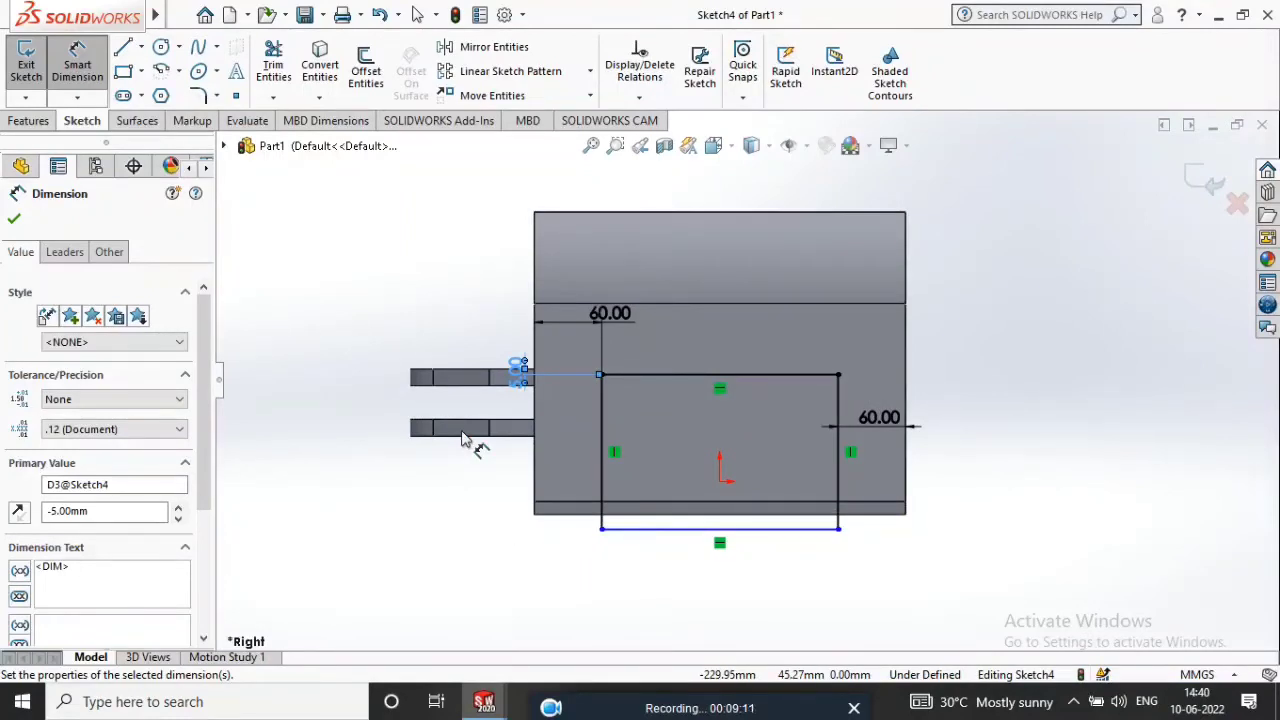
left_click(14, 221)
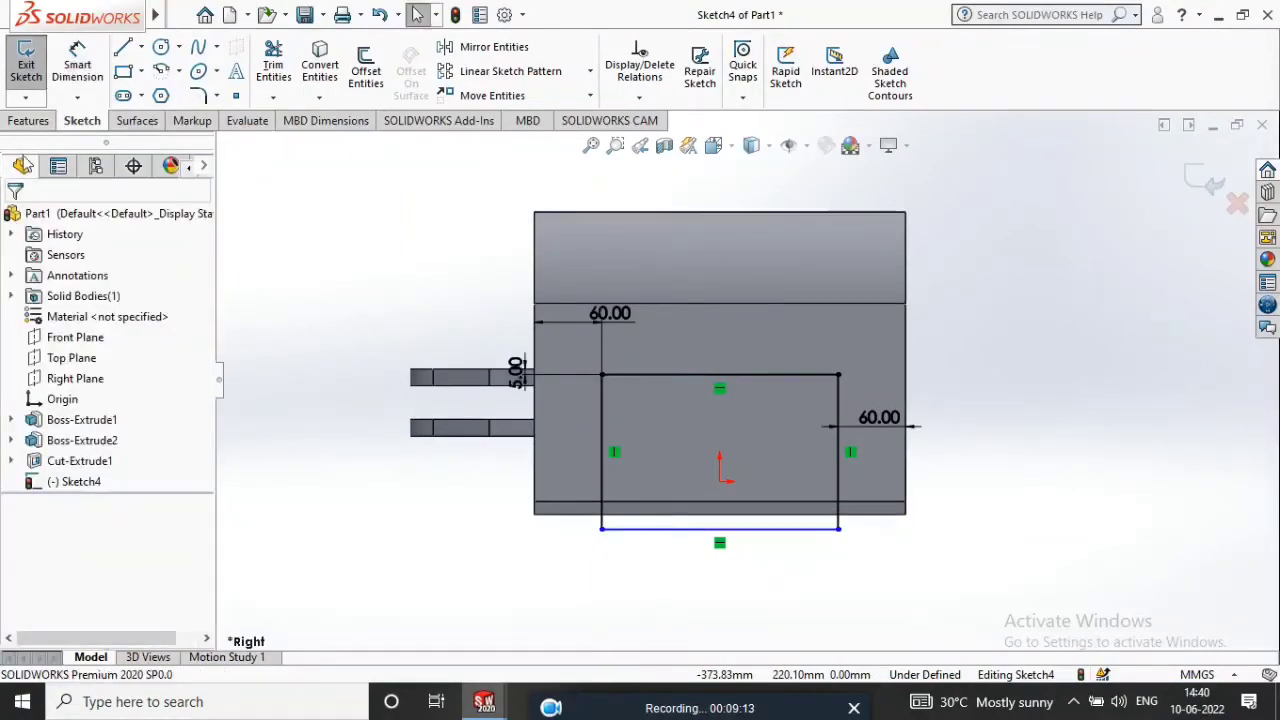
Cut the rectangle through the body with a Mid Plane Extruded Cut 656 mm deep.
left_click(30, 123)
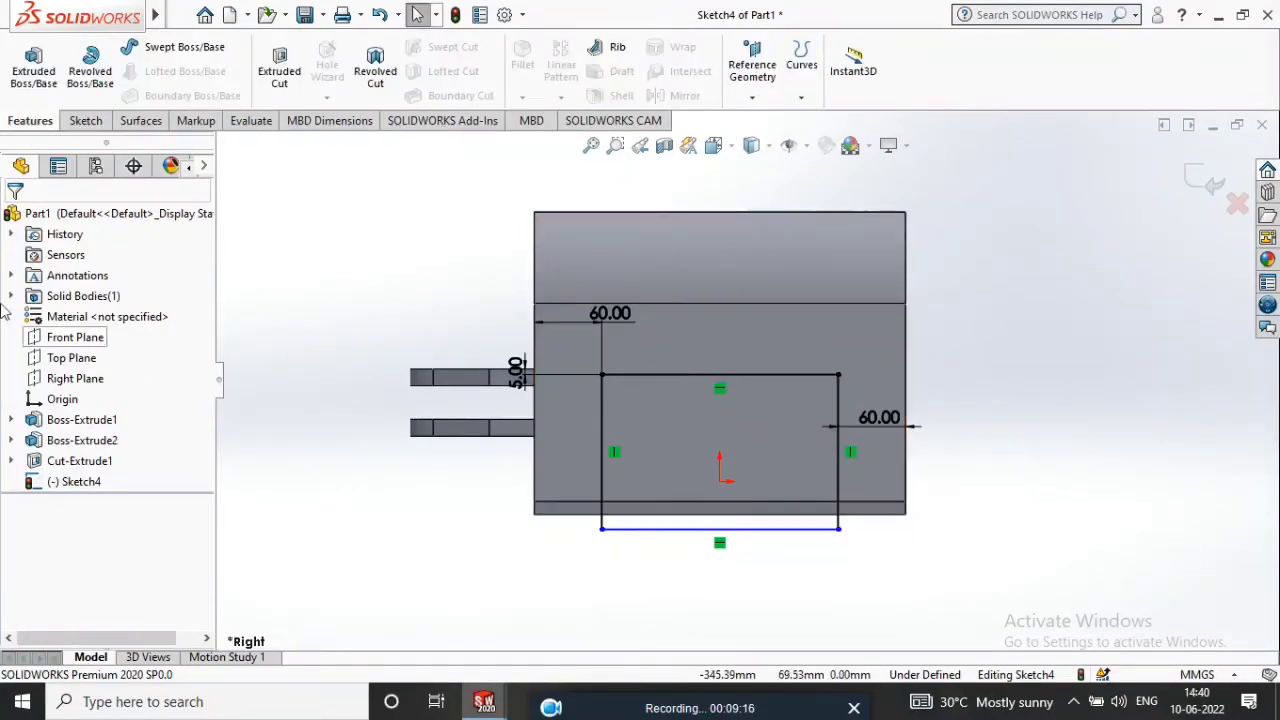
left_click(278, 72)
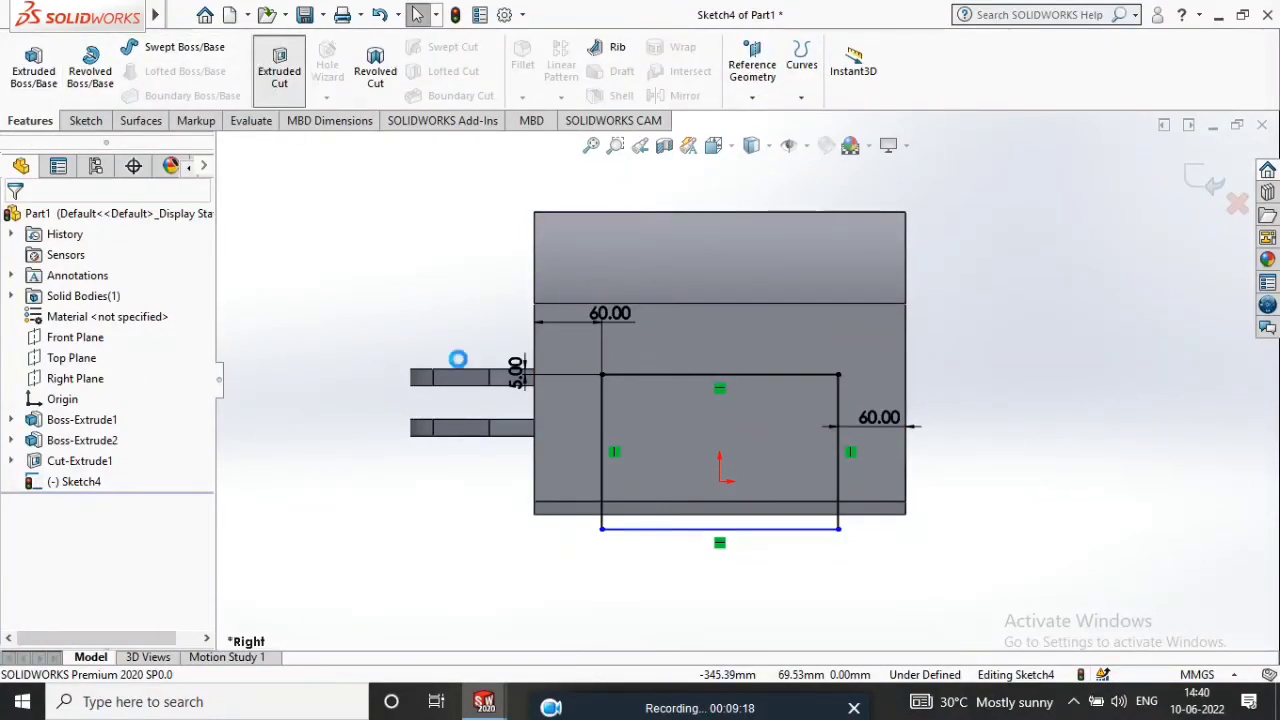
left_click(125, 333)
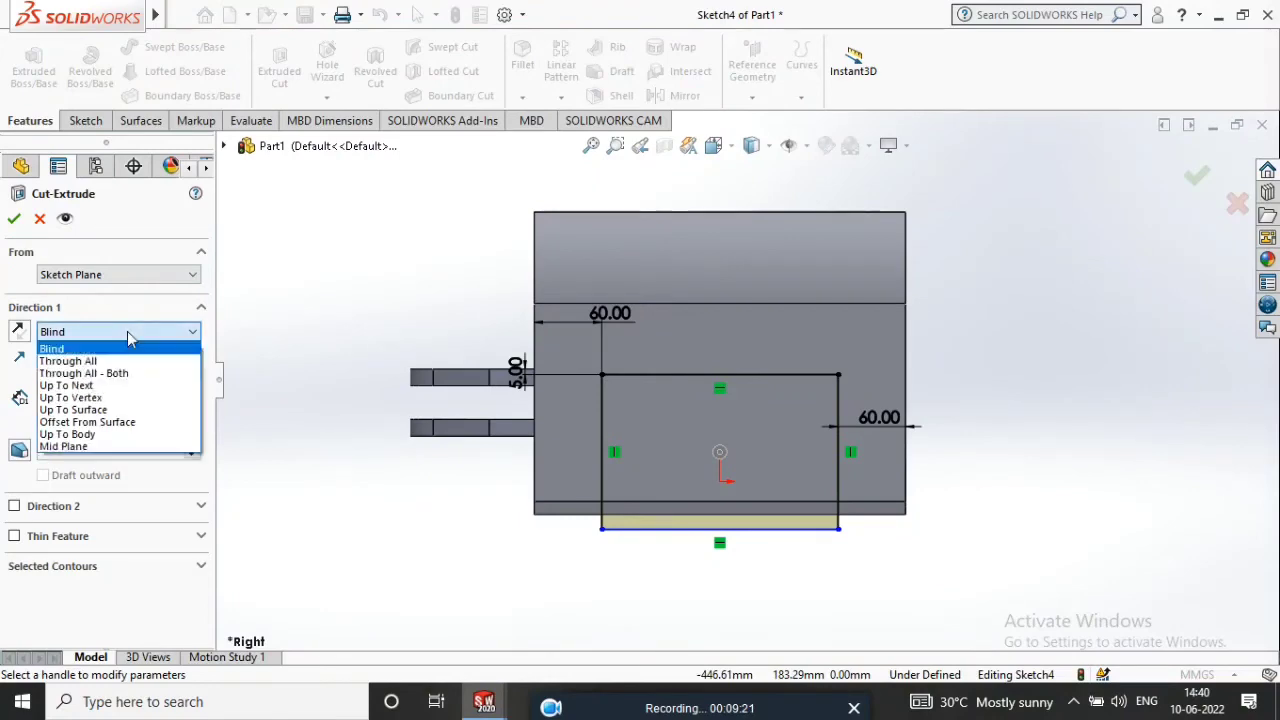
left_click(123, 446)
middle_click_drag(708, 452, 760, 459)
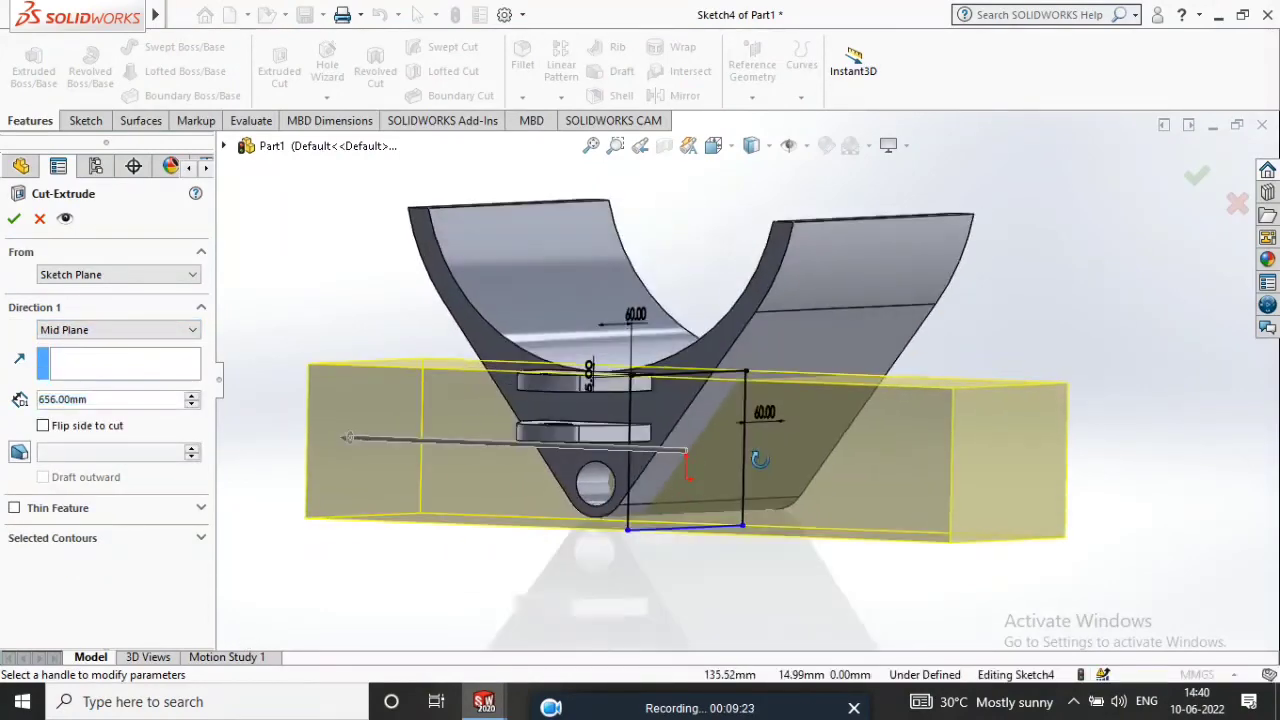
left_click(13, 219)
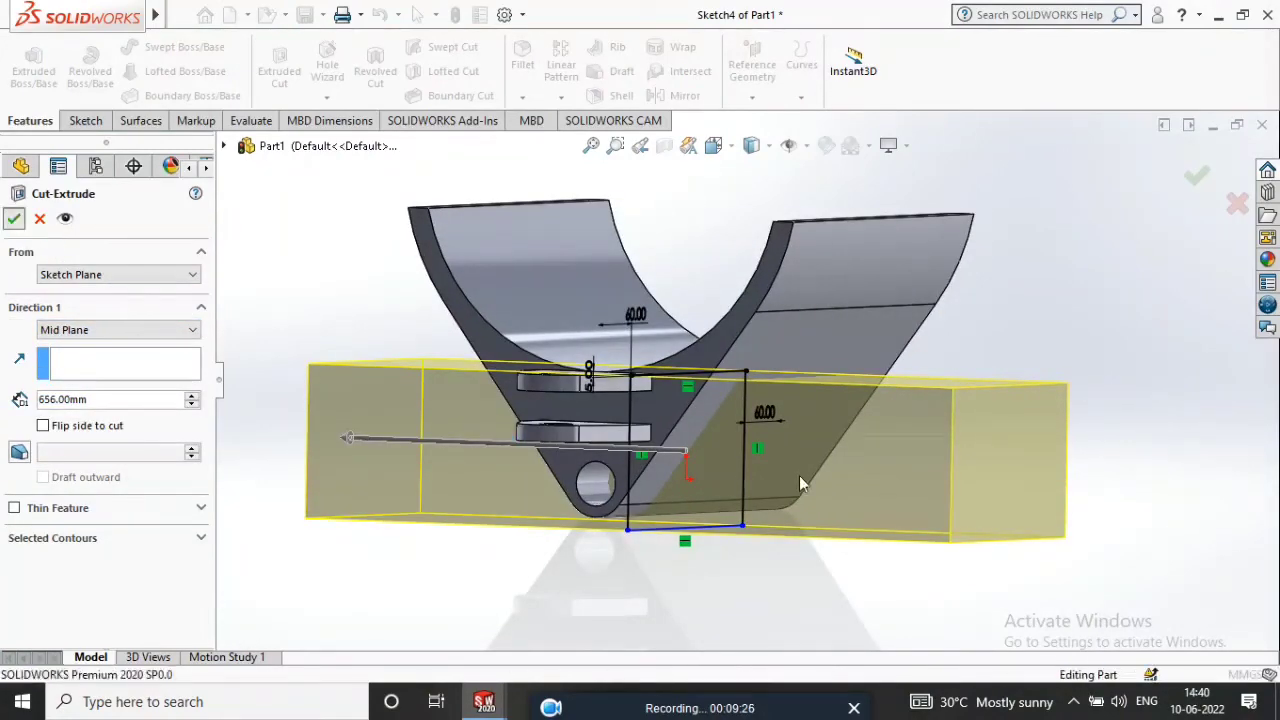
Chamfer the two long 210 mm edges of the cutout by 4 mm at 45 degrees.
middle_click_drag(803, 475, 718, 300)
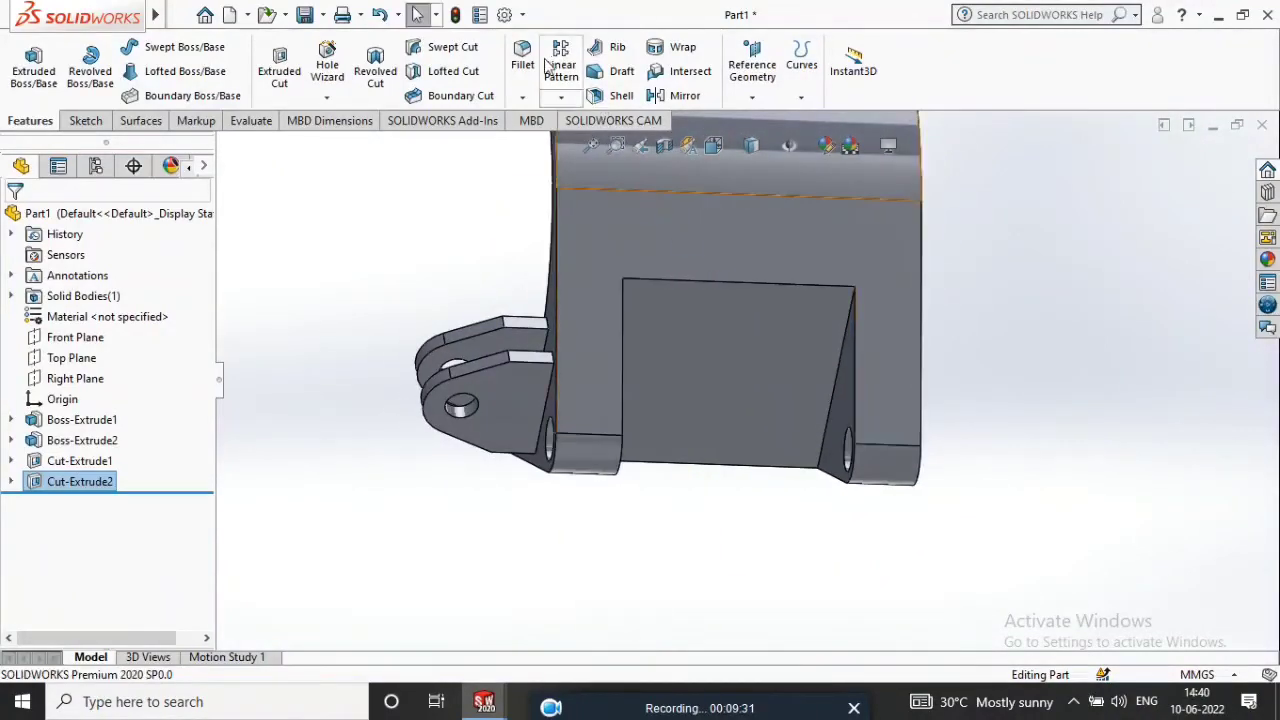
left_click(522, 97)
left_click(543, 137)
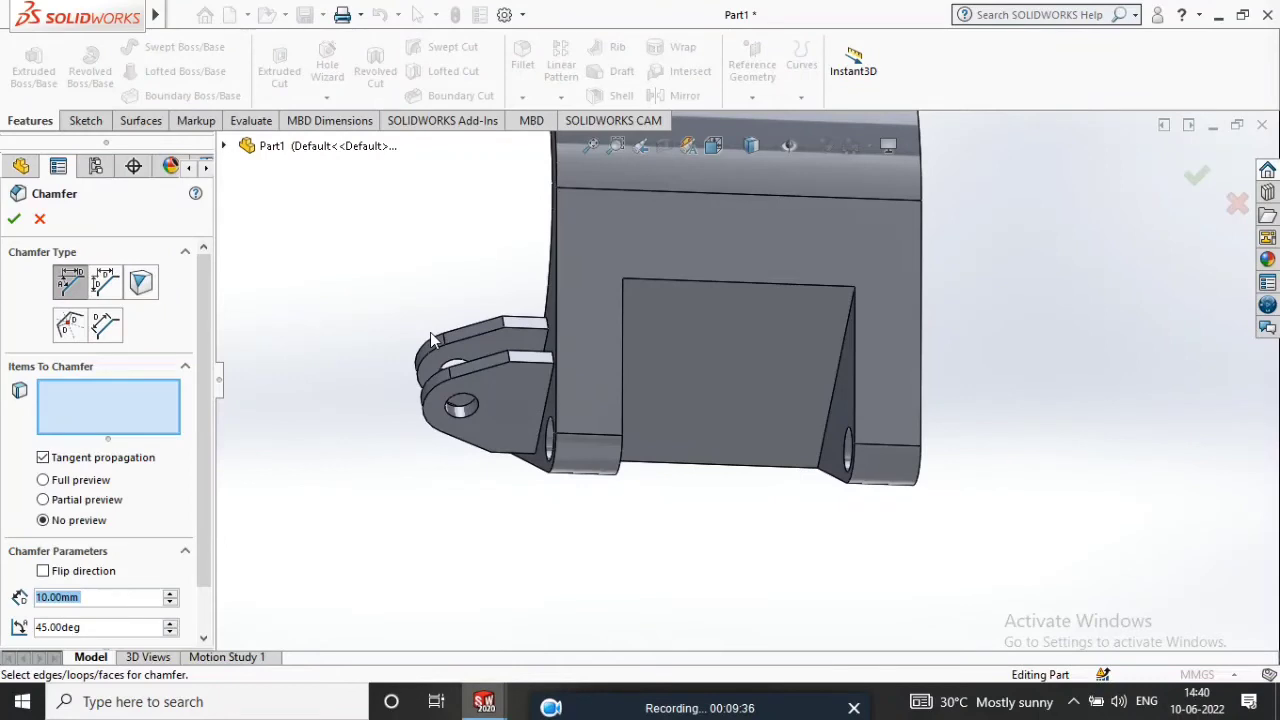
type("4")
middle_click_drag(708, 433, 714, 276)
left_click(714, 284)
mouse_move(717, 373)
middle_mouse_down()
mouse_move(710, 300)
mouse_move(723, 366)
middle_mouse_up()
left_click(699, 497)
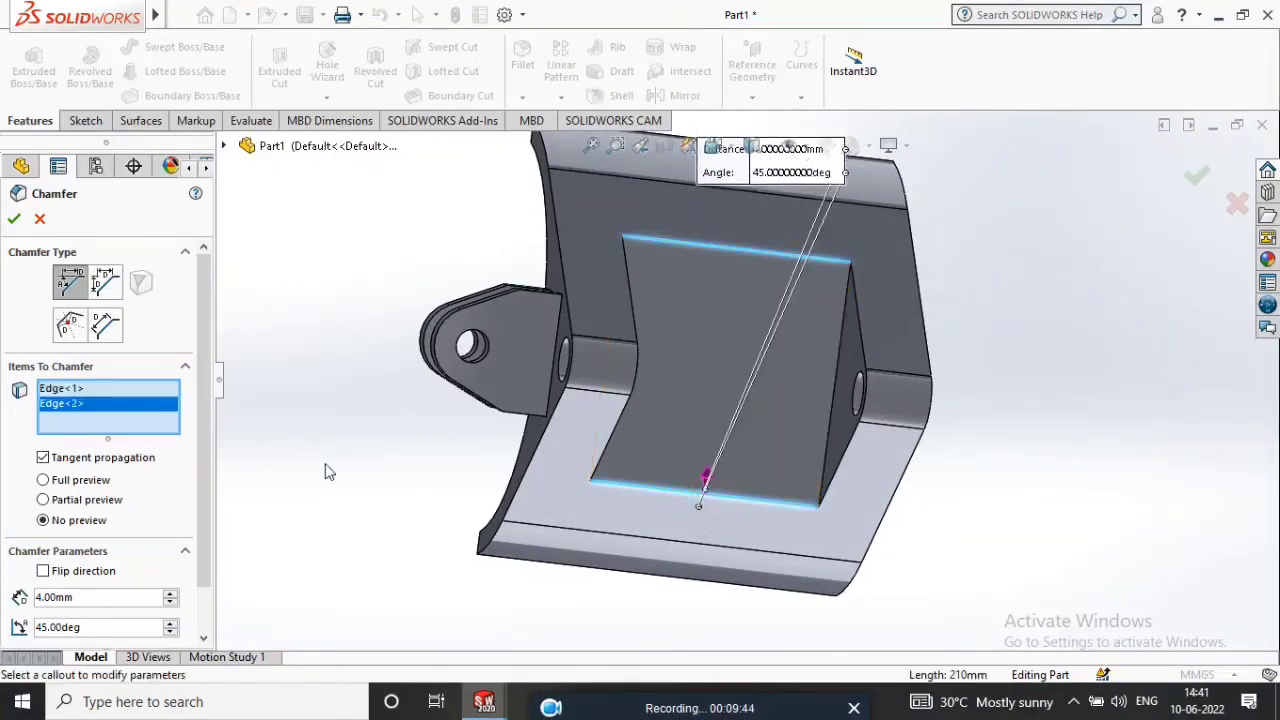
left_click(12, 219)
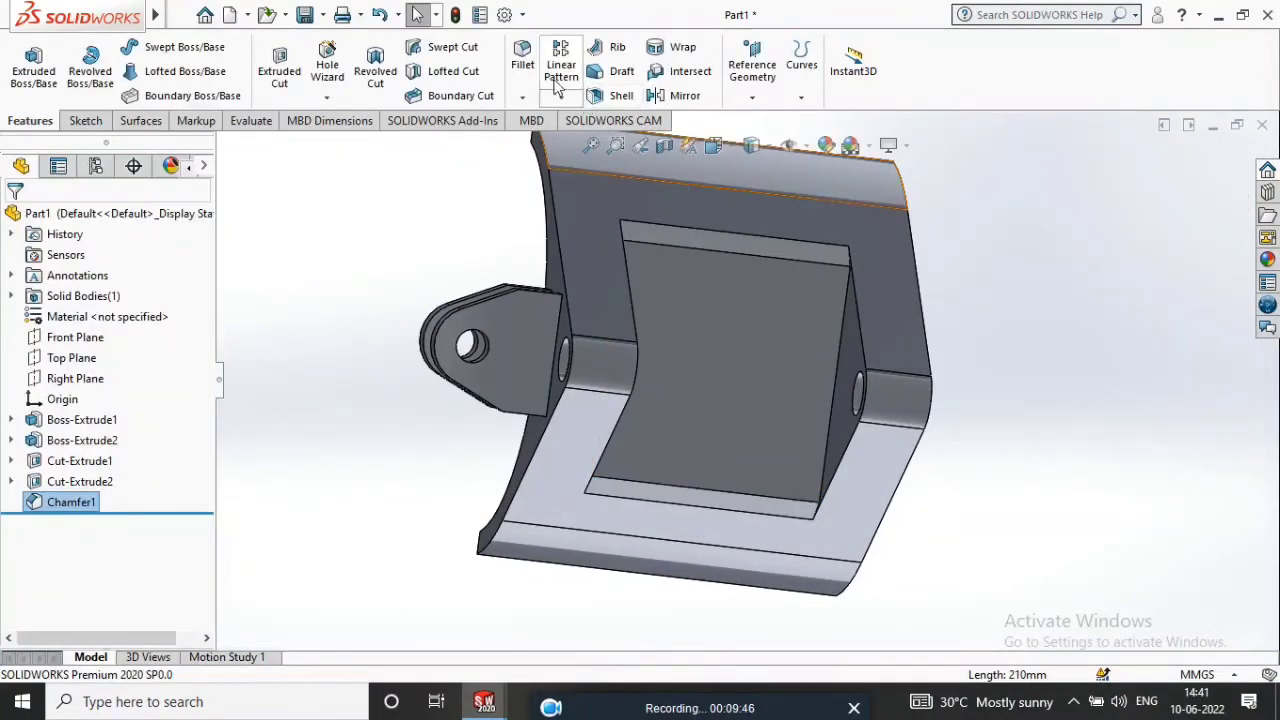
Fillet the two edges where the cutout's inner face meets its end walls with a 4 mm radius.
left_click(531, 68)
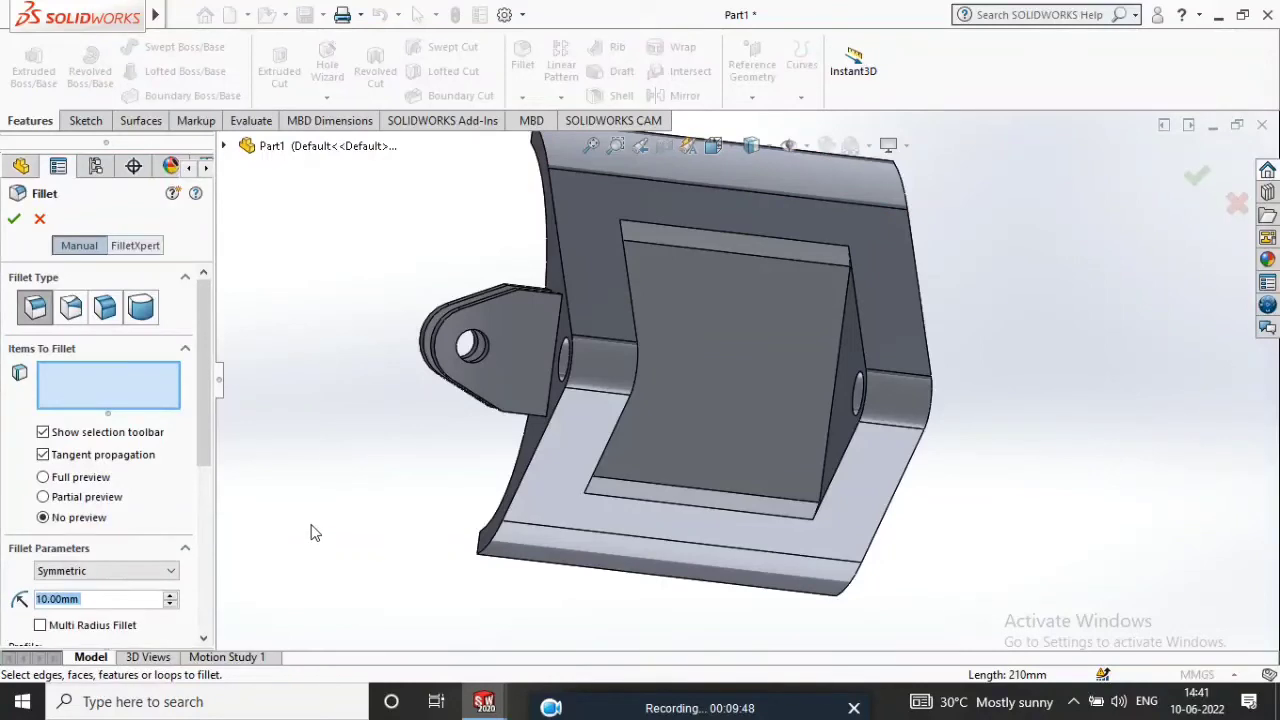
type("8")
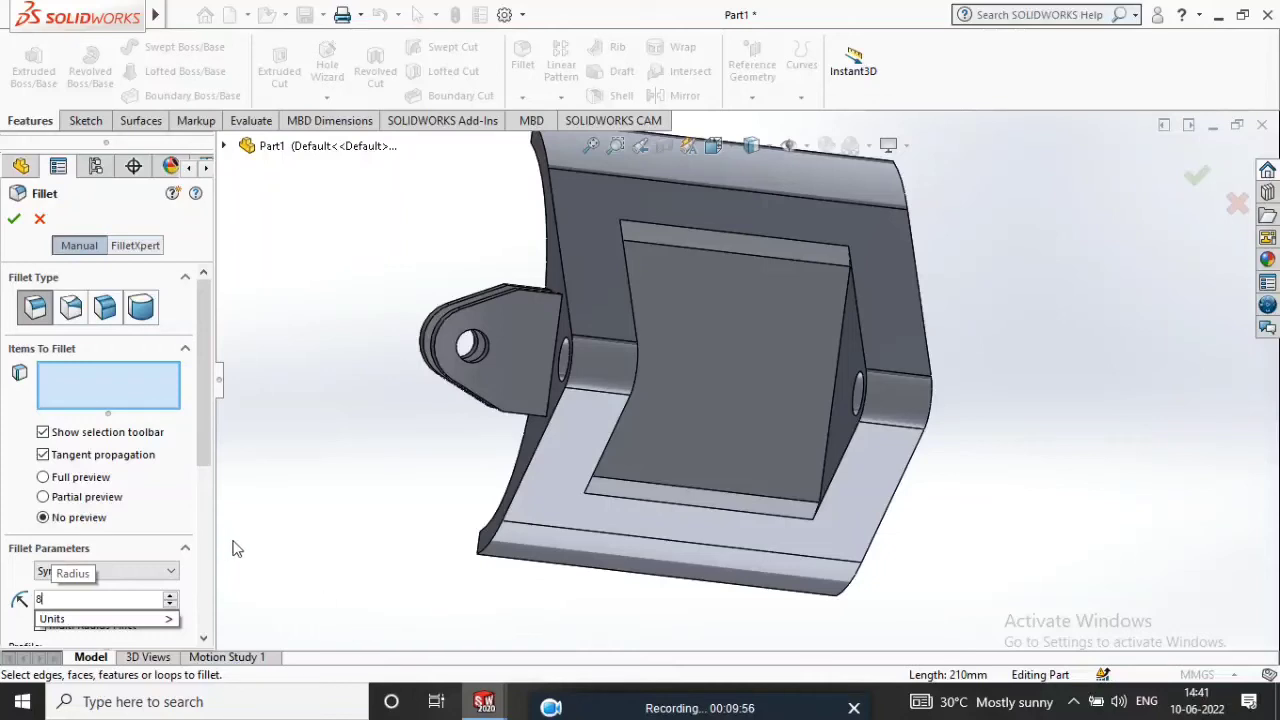
key("BackSpace")
type("4")
middle_click_drag(868, 236, 711, 291)
scroll(620, 327, "down", 5)
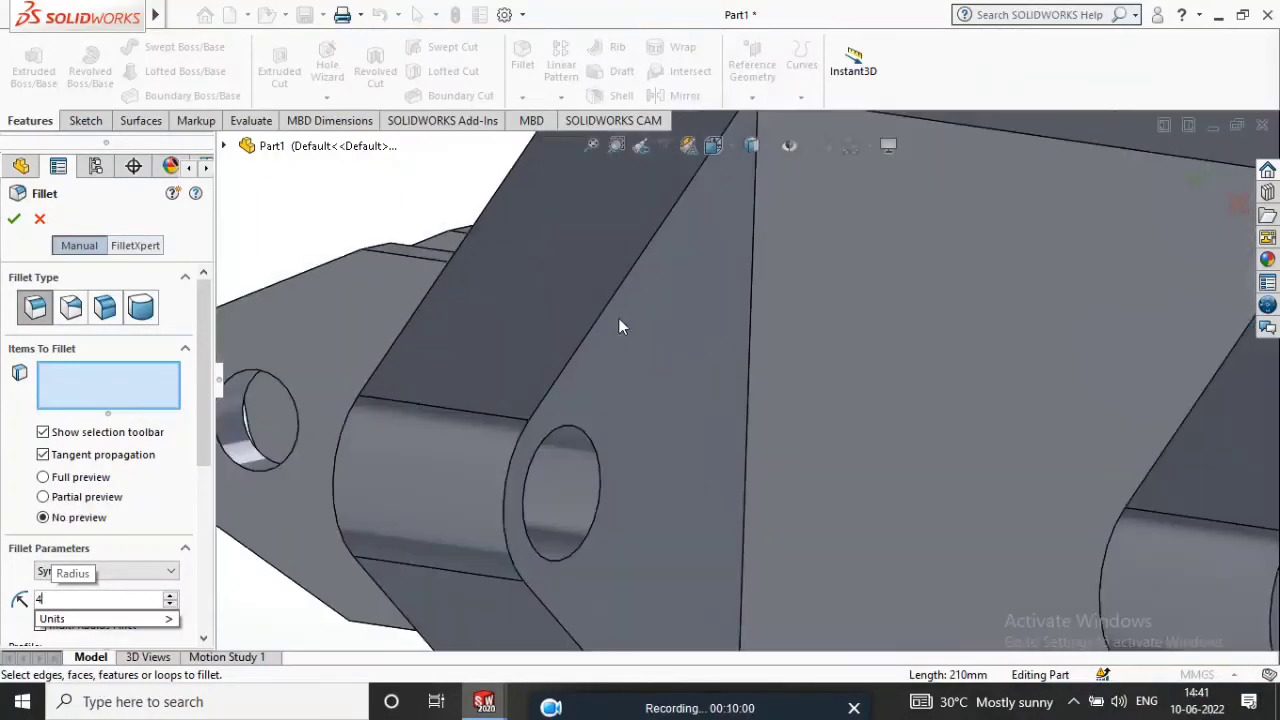
left_click(752, 343)
scroll(763, 360, "up", 6)
middle_click_drag(930, 424, 975, 424)
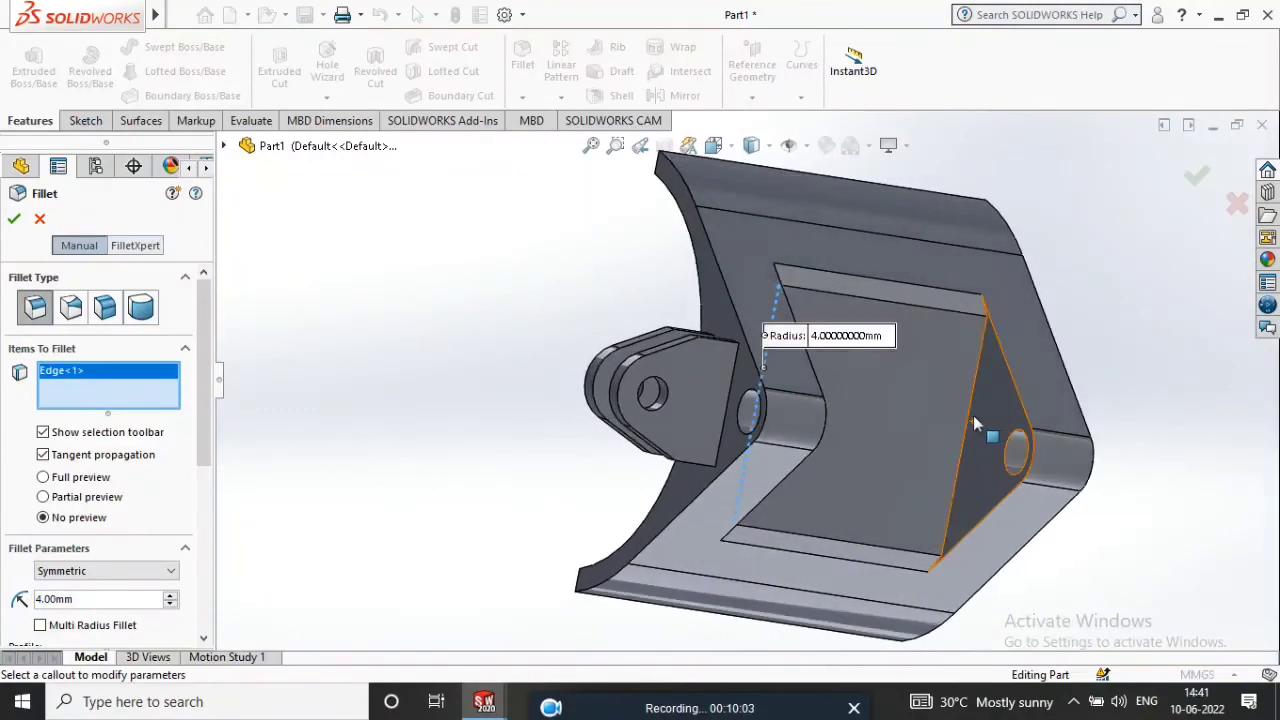
left_click(966, 416)
key("Return")
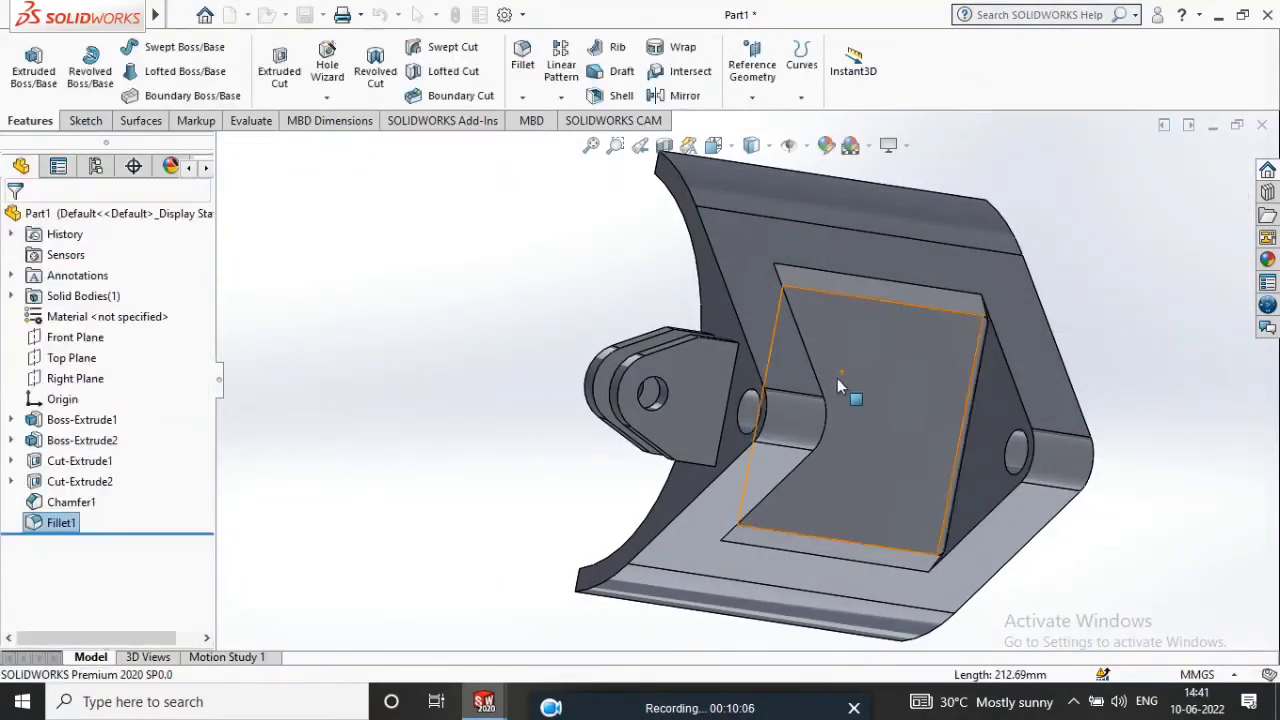
Fillet the outer V-shaped profile edges on both end faces of the body with an 8 mm radius.
scroll(855, 392, "down", 5)
middle_click_drag(846, 405, 931, 517)
scroll(934, 426, "up", 4)
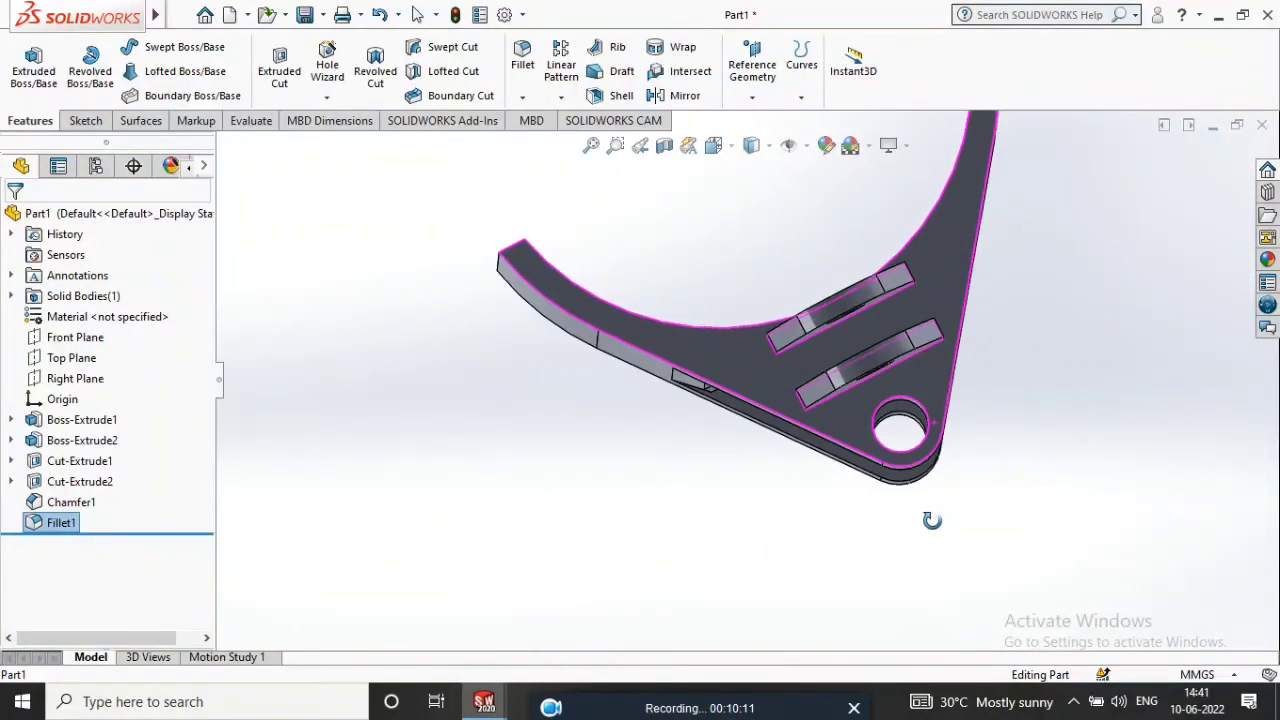
middle_click_drag(908, 475, 897, 471)
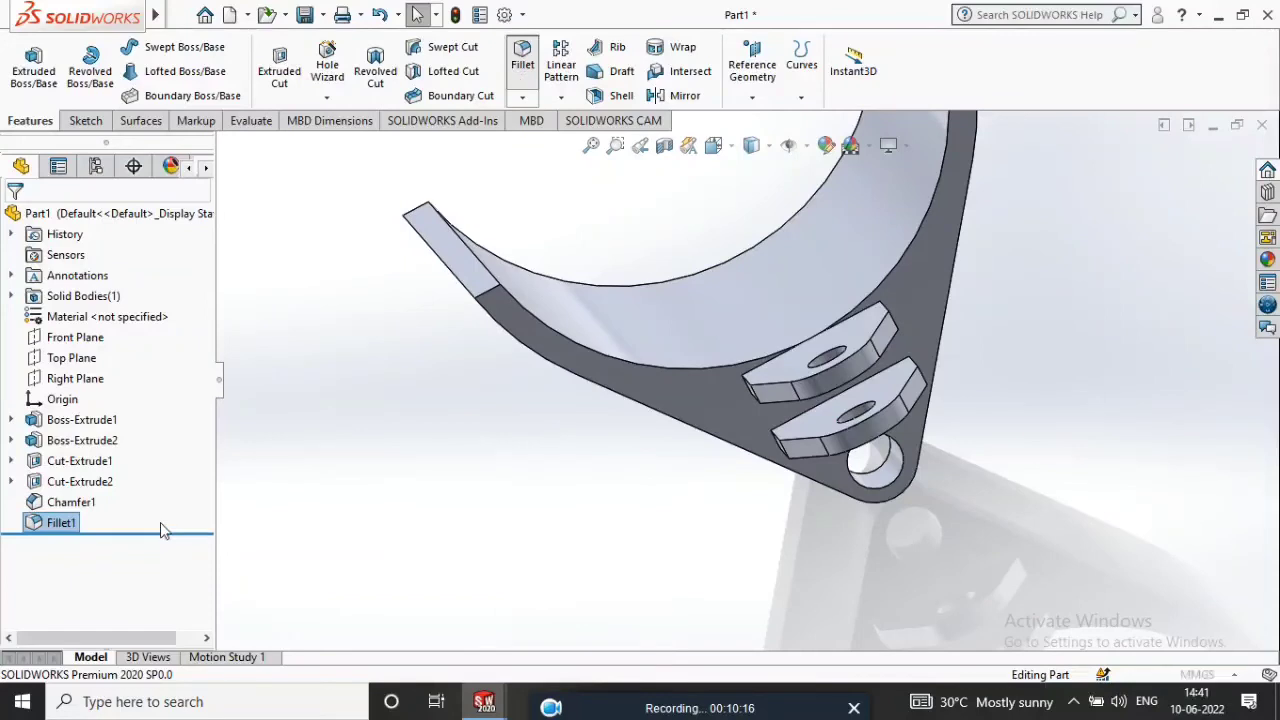
type("8")
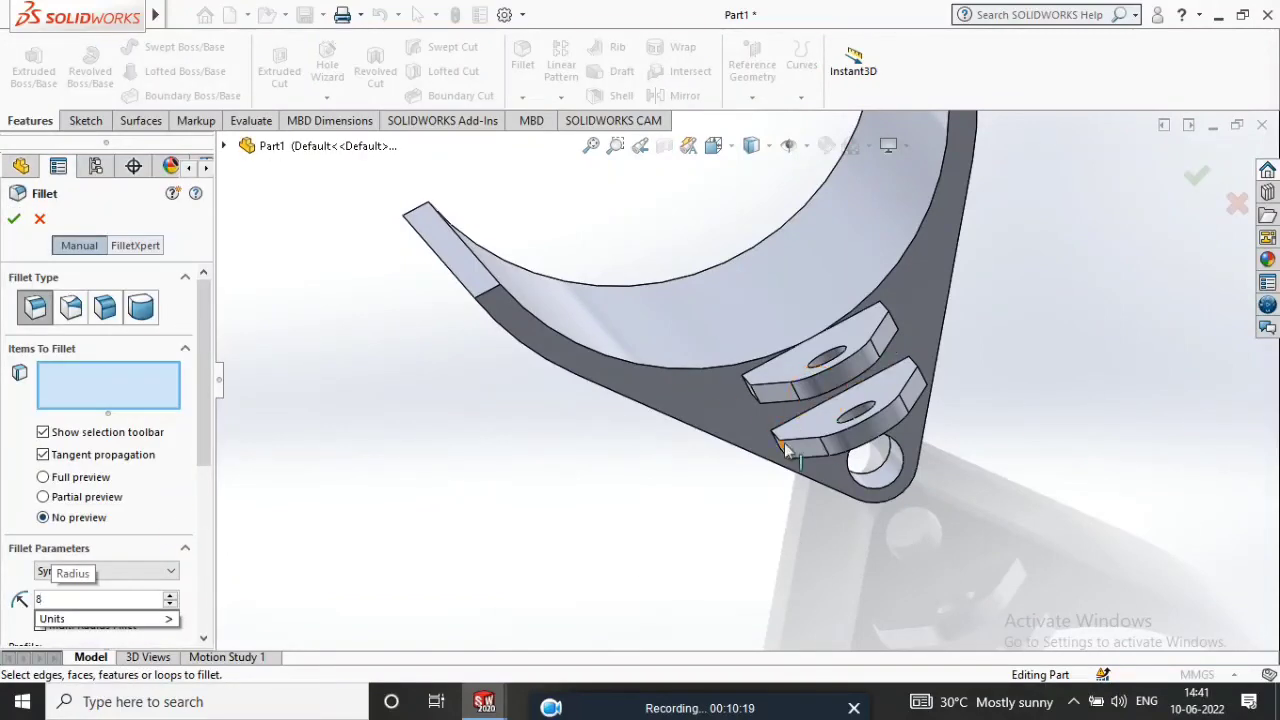
left_click(754, 458)
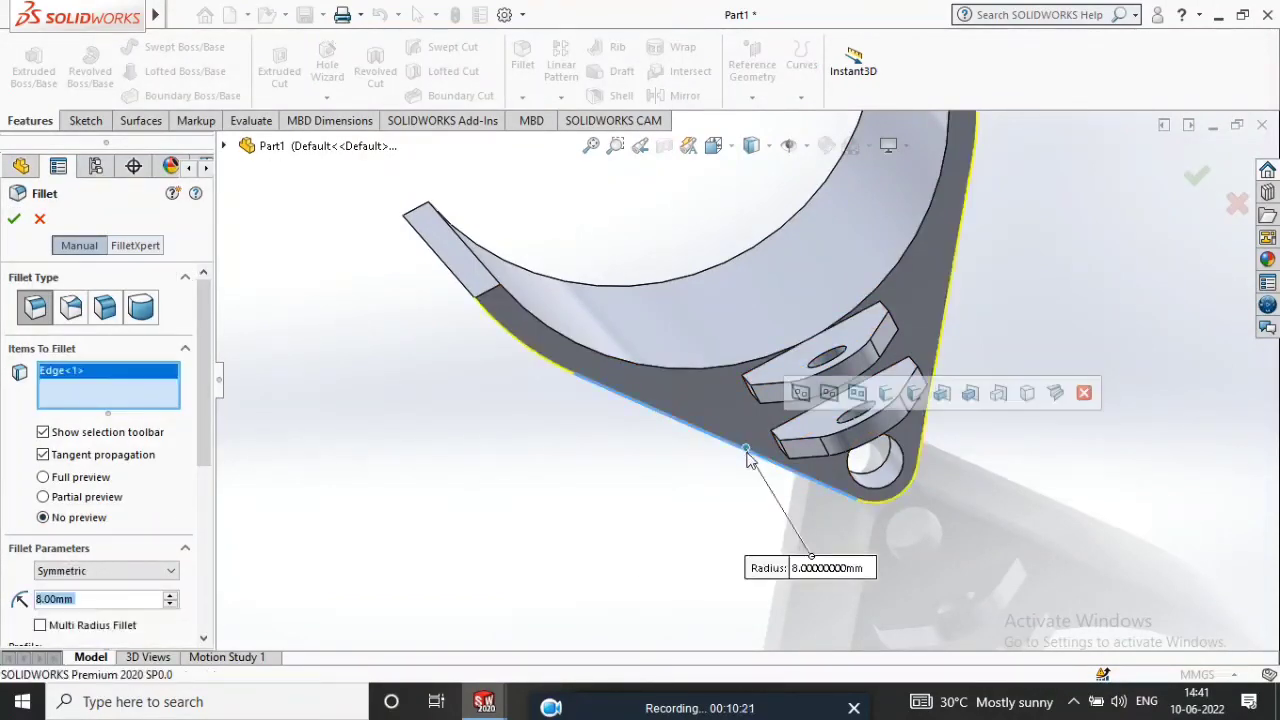
scroll(1001, 262, "up", 5)
middle_click_drag(1001, 262, 805, 328)
scroll(783, 338, "down", 4)
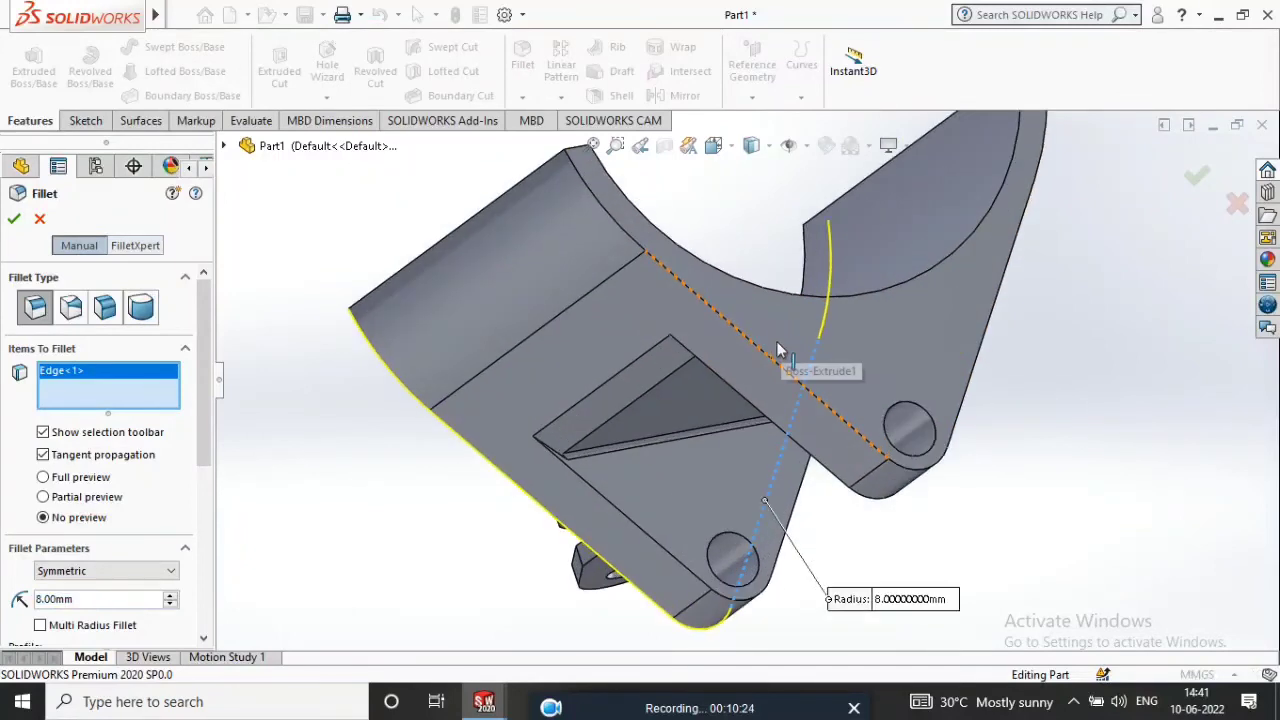
left_click(771, 359)
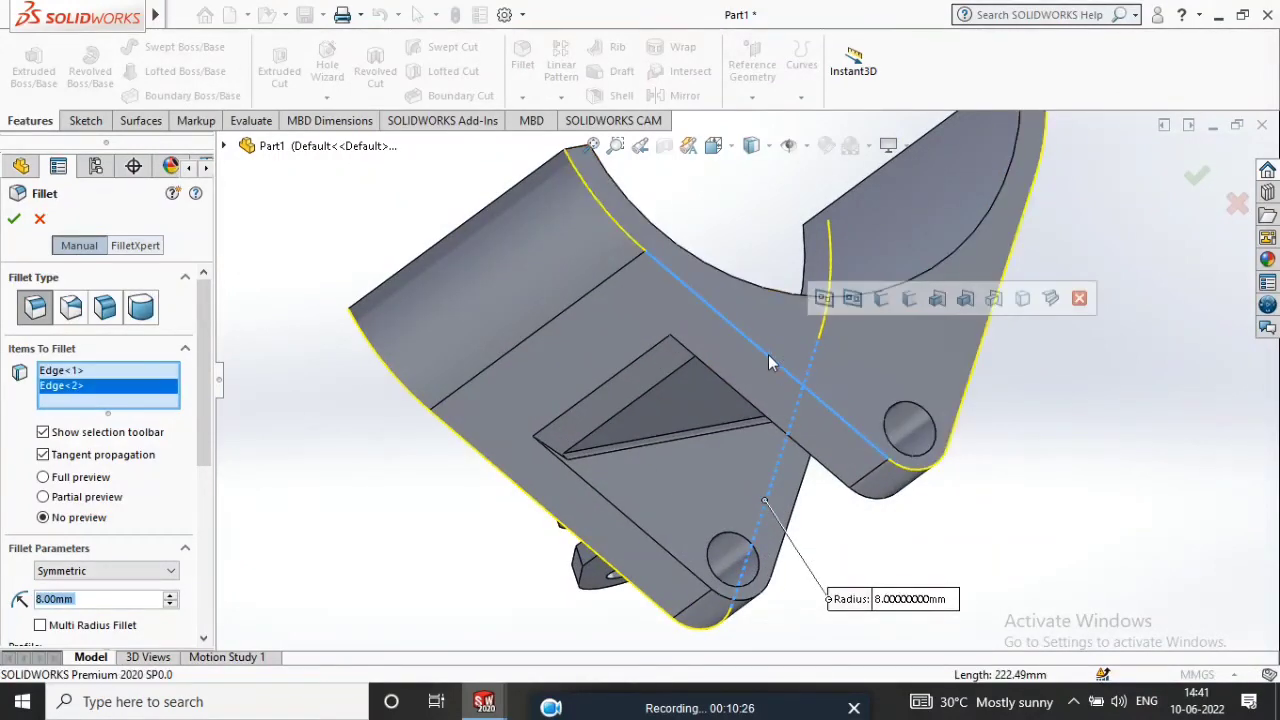
left_click(10, 221)
Examine the filleted body and slotted lug from several sides.
middle_click_drag(750, 454, 730, 500)
scroll(745, 485, "up", 4)
middle_click_drag(871, 411, 866, 291)
scroll(680, 432, "down", 5)
scroll(762, 396, "up", 4)
scroll(829, 437, "down", 5)
scroll(815, 440, "up", 5)
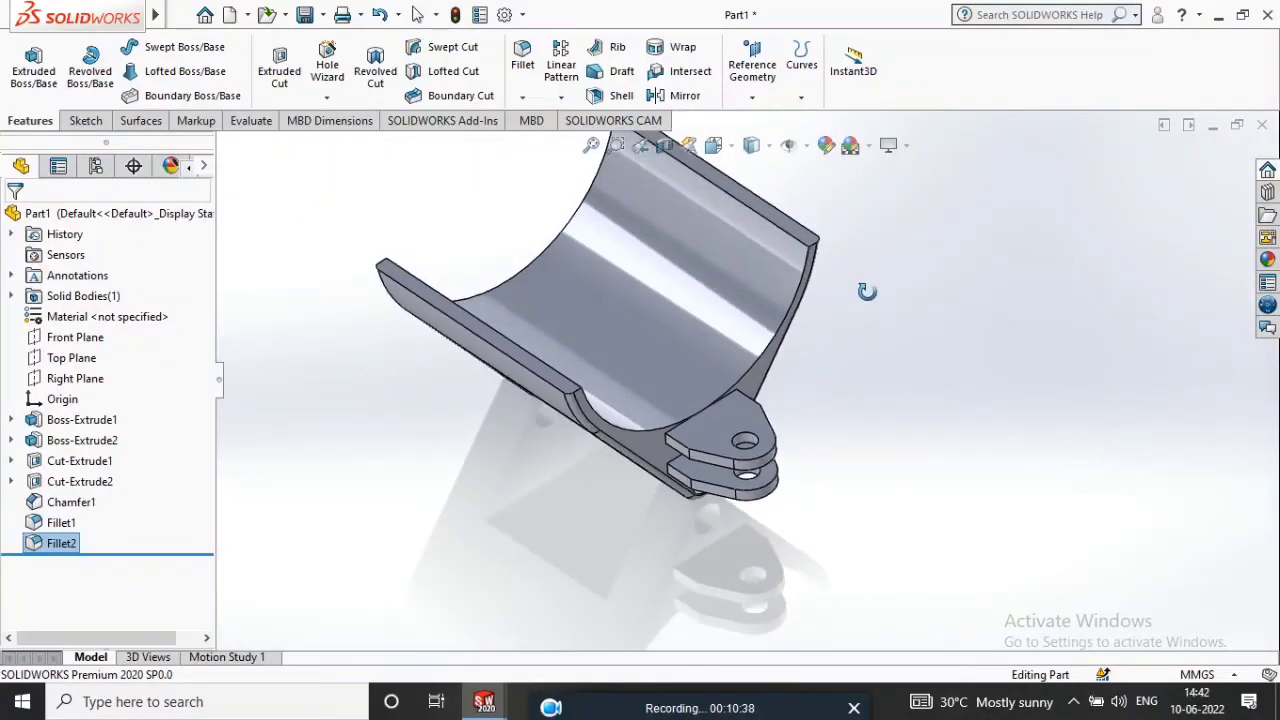
Apply the chromium plate metal appearance to the whole part.
left_click(95, 213)
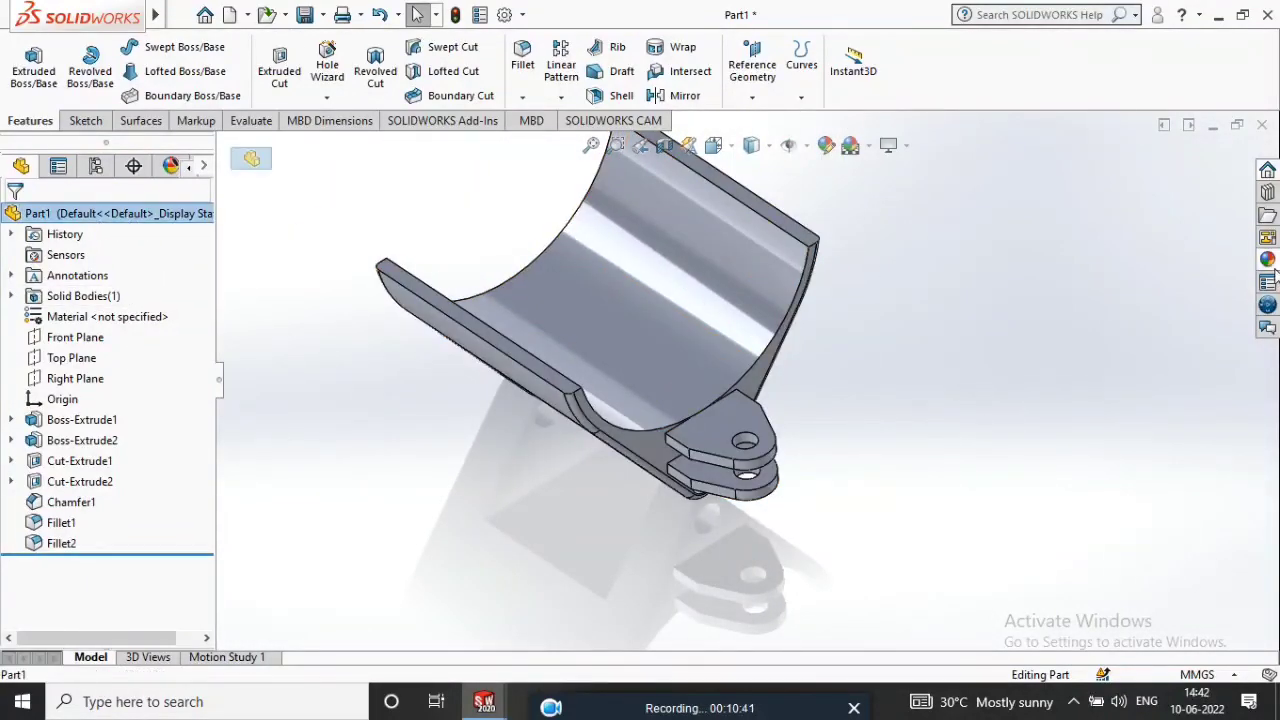
left_click(1268, 261)
left_click(992, 186)
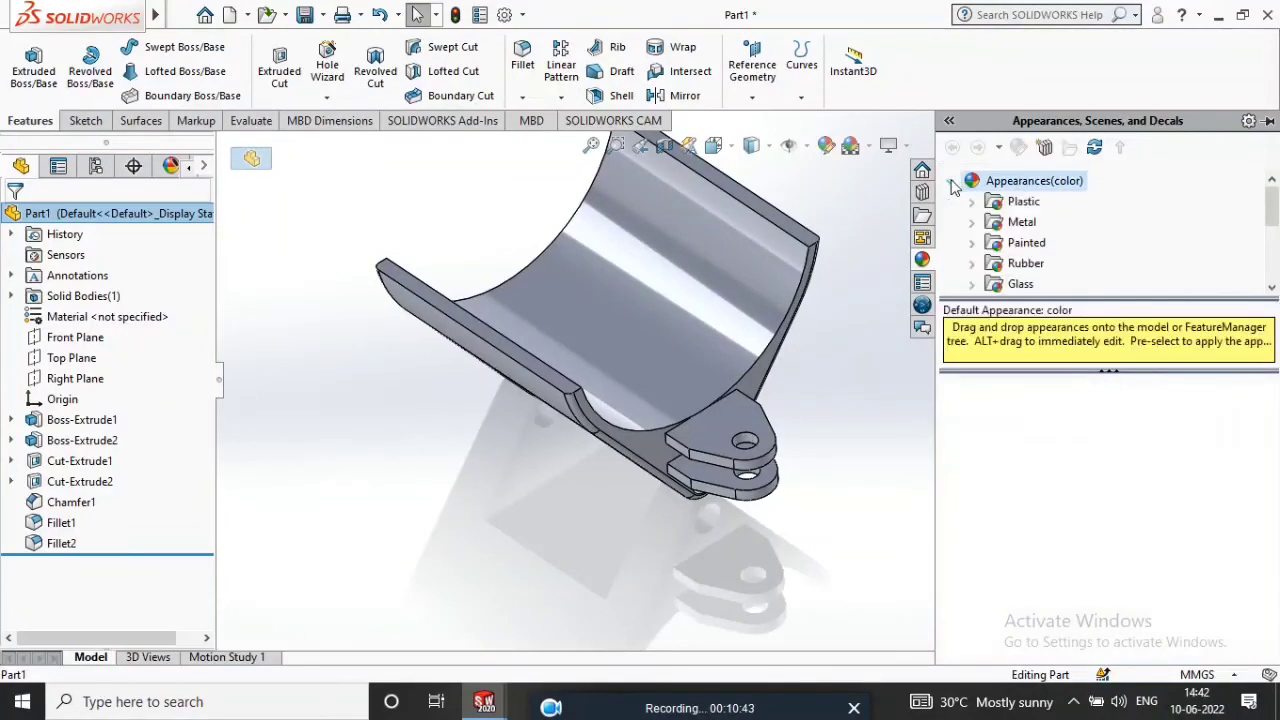
left_click(1000, 222)
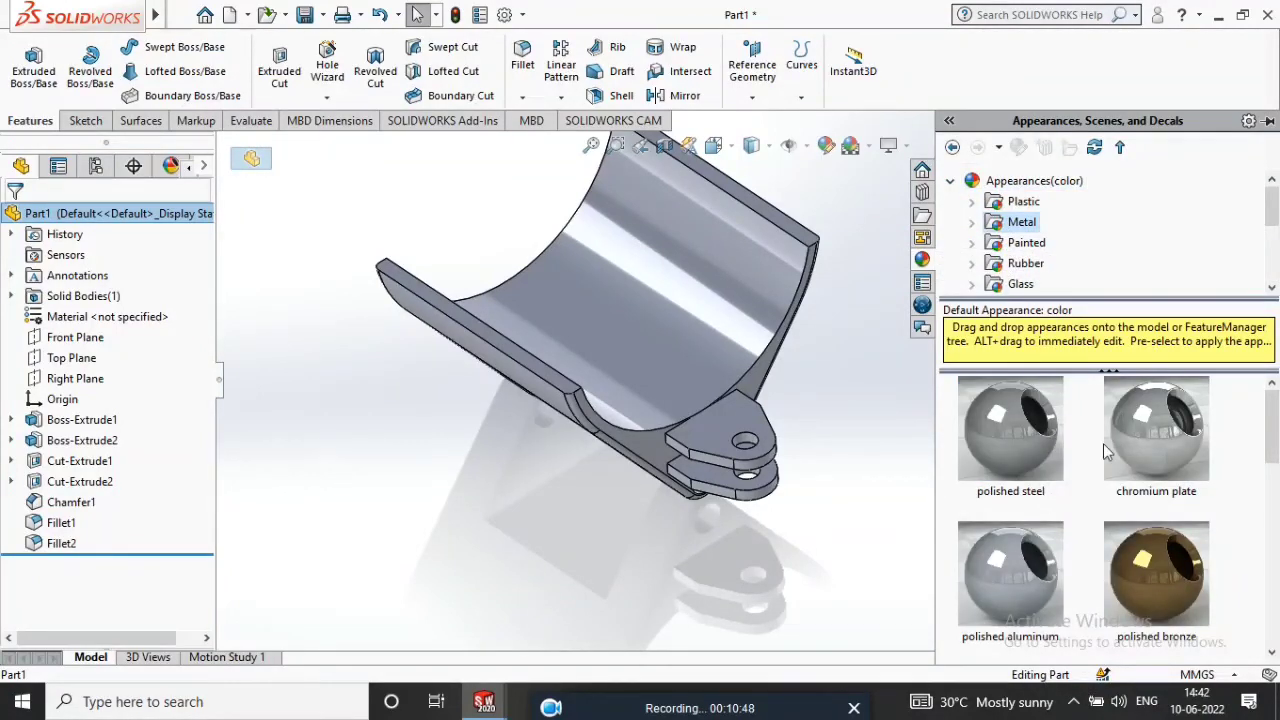
left_click_drag(1178, 459, 454, 473)
Change the display scene to Plain White.
middle_click_drag(598, 412, 805, 268)
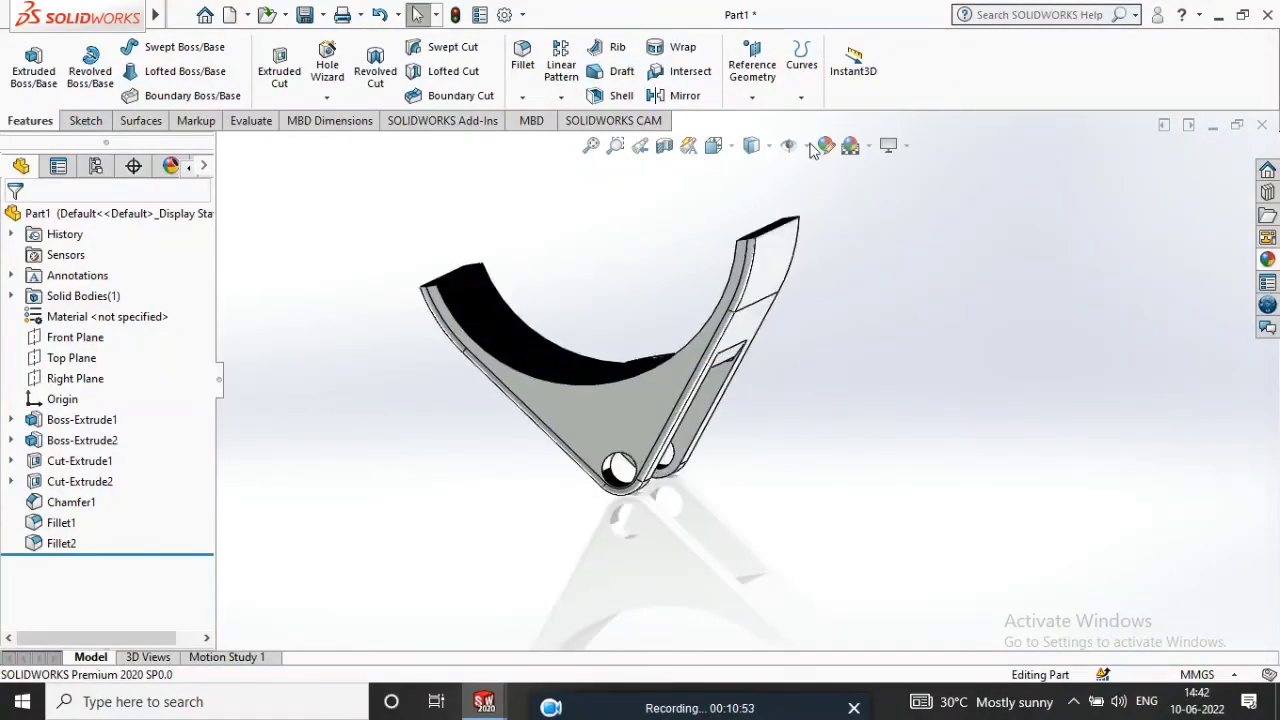
left_click(867, 148)
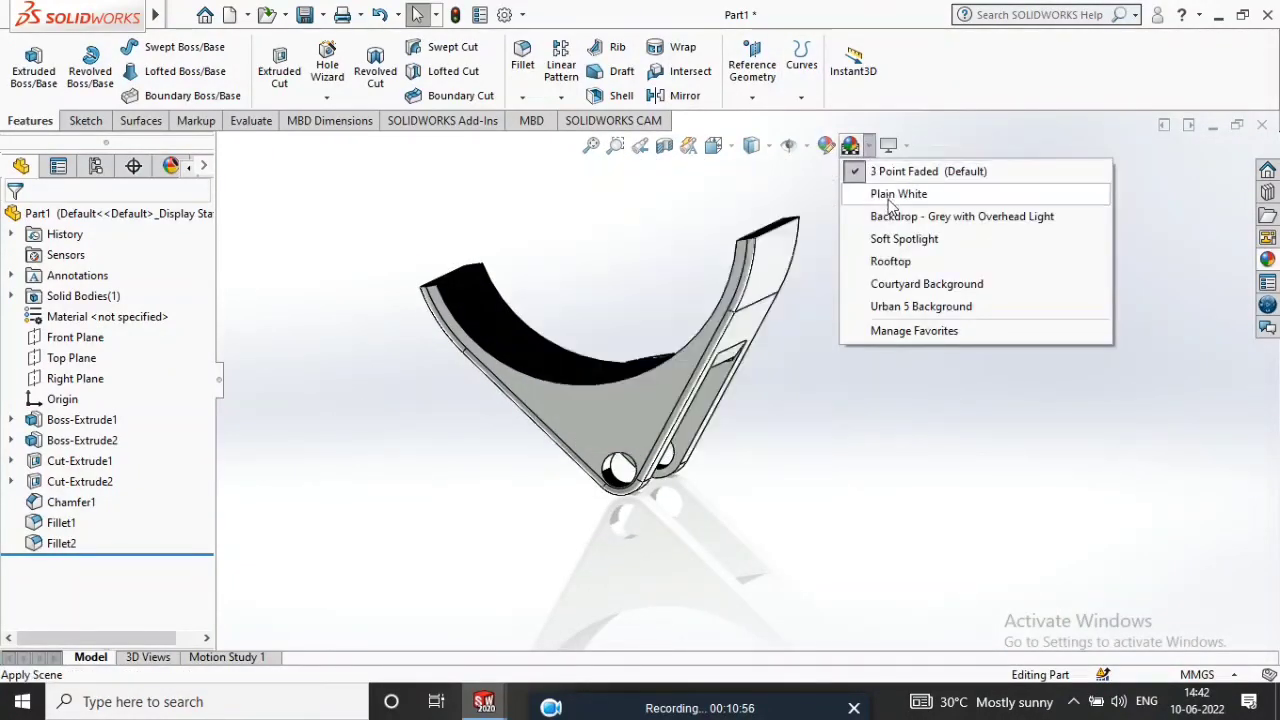
left_click(895, 191)
Examine the finished part's cutout, lug and curved seat from several angles.
middle_click_drag(866, 280, 808, 406)
scroll(582, 354, "down", 5)
scroll(643, 350, "up", 5)
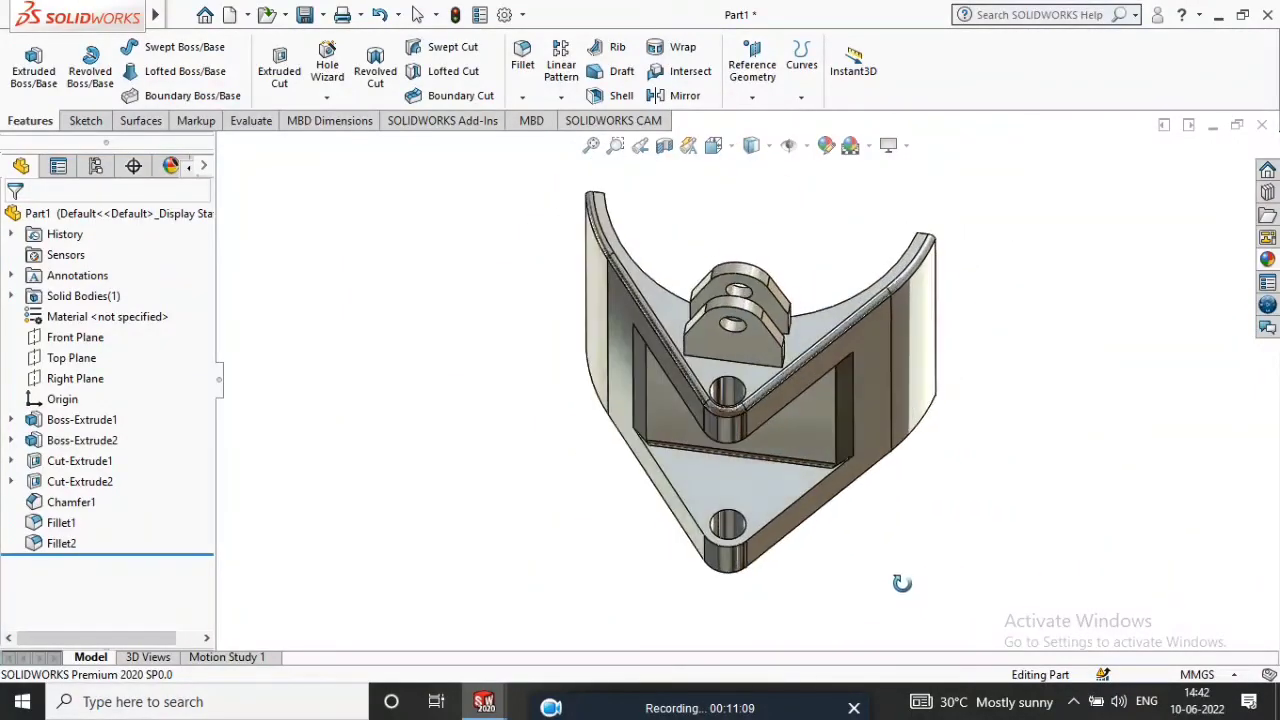
scroll(808, 406, "up", 2)
middle_click_drag(767, 340, 690, 380)
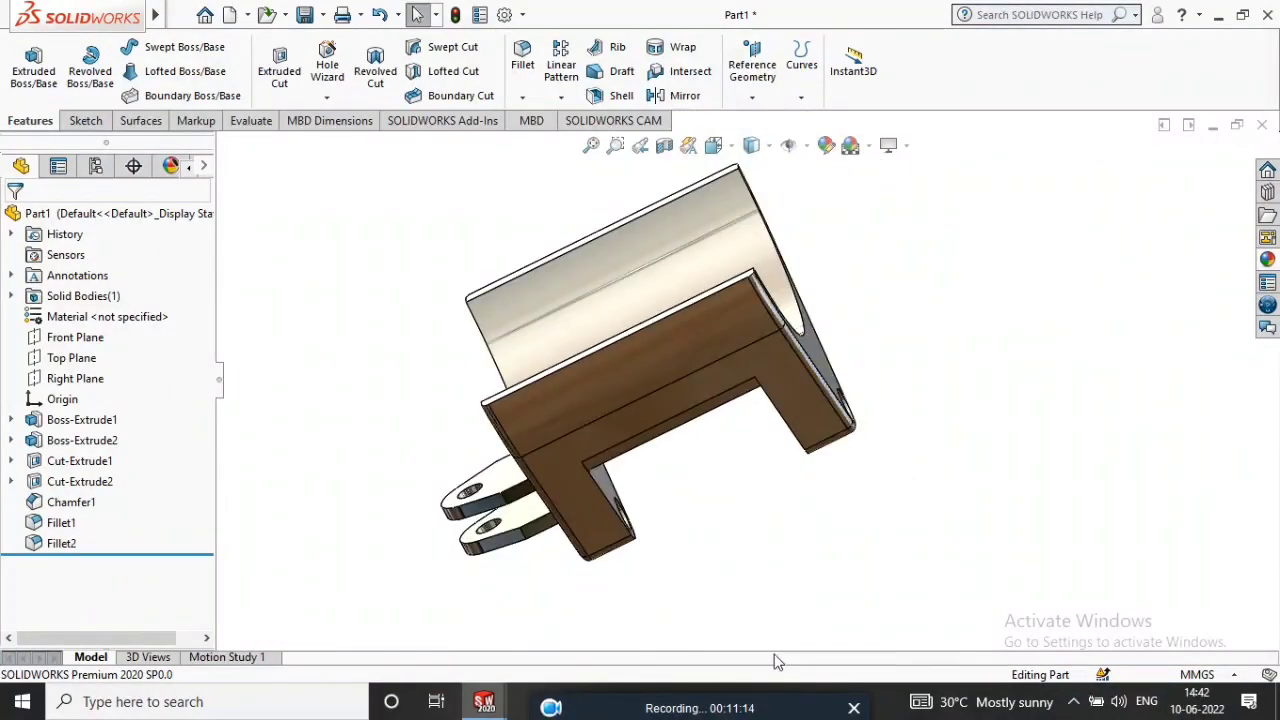